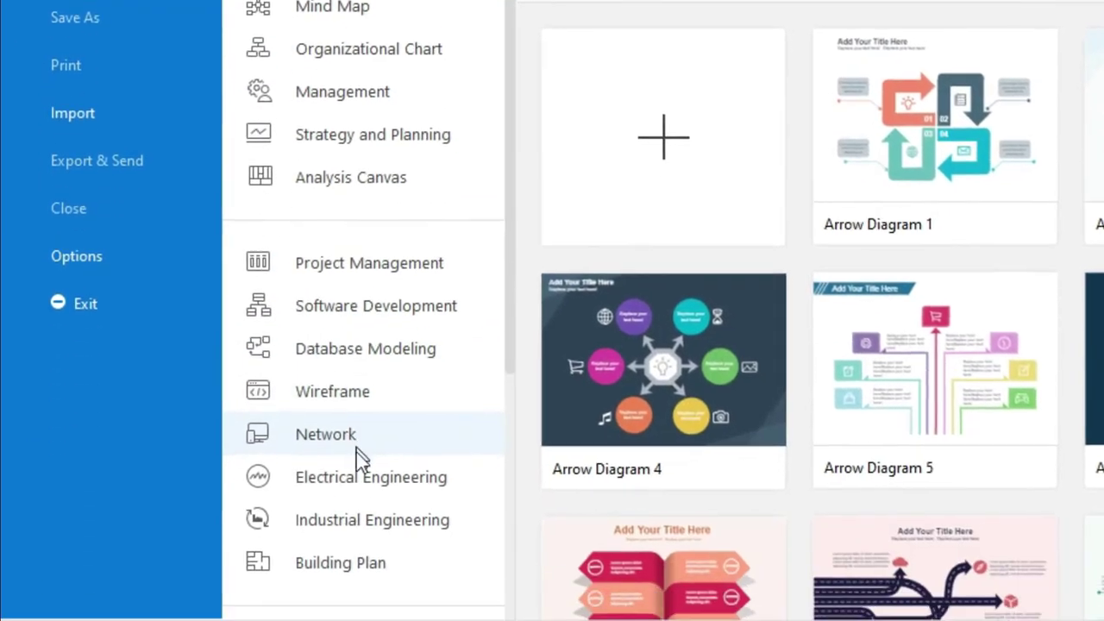
- Create a blank drawing from the Electrical Engineering category
left_click(356, 479)
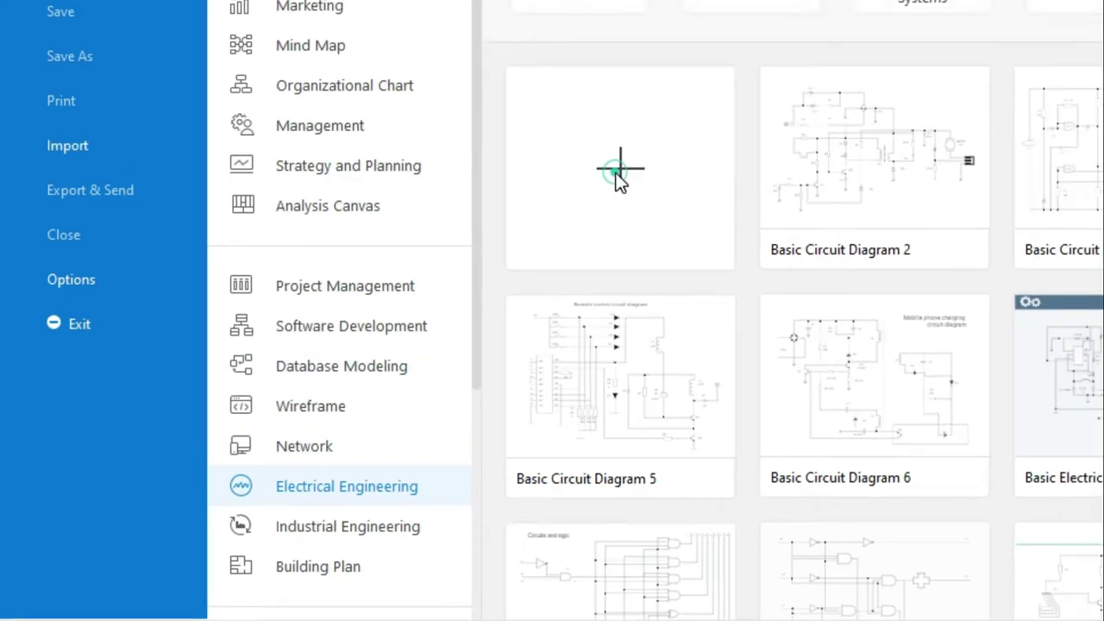
left_click(652, 149)
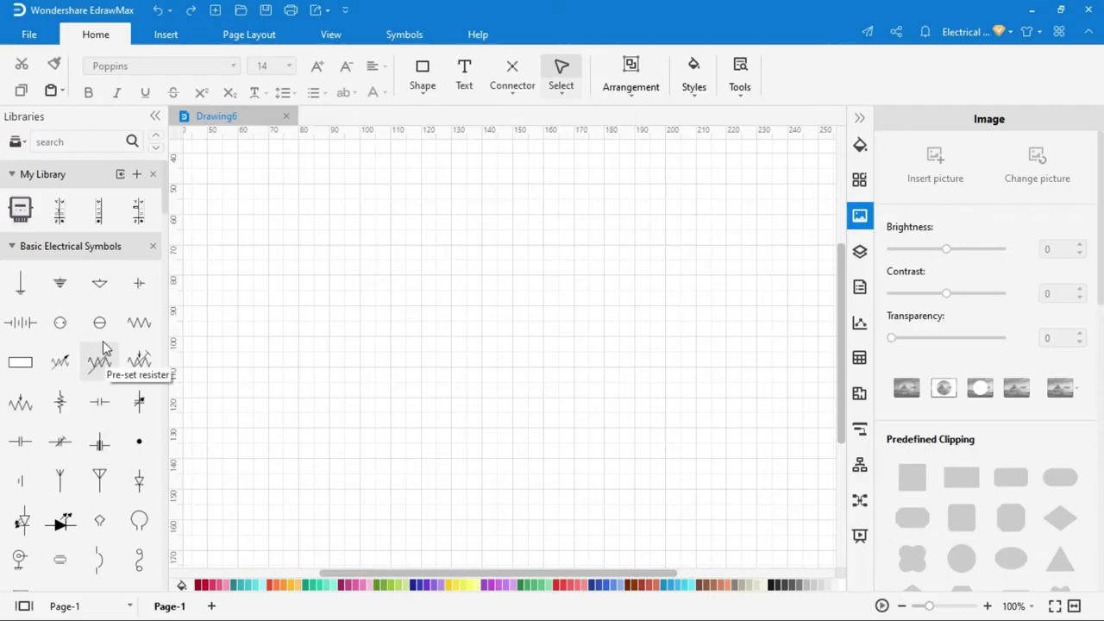
- Insert the picture Energy Meter.png from the Eddx Raw folder into the drawing
left_click(166, 38)
left_click(126, 75)
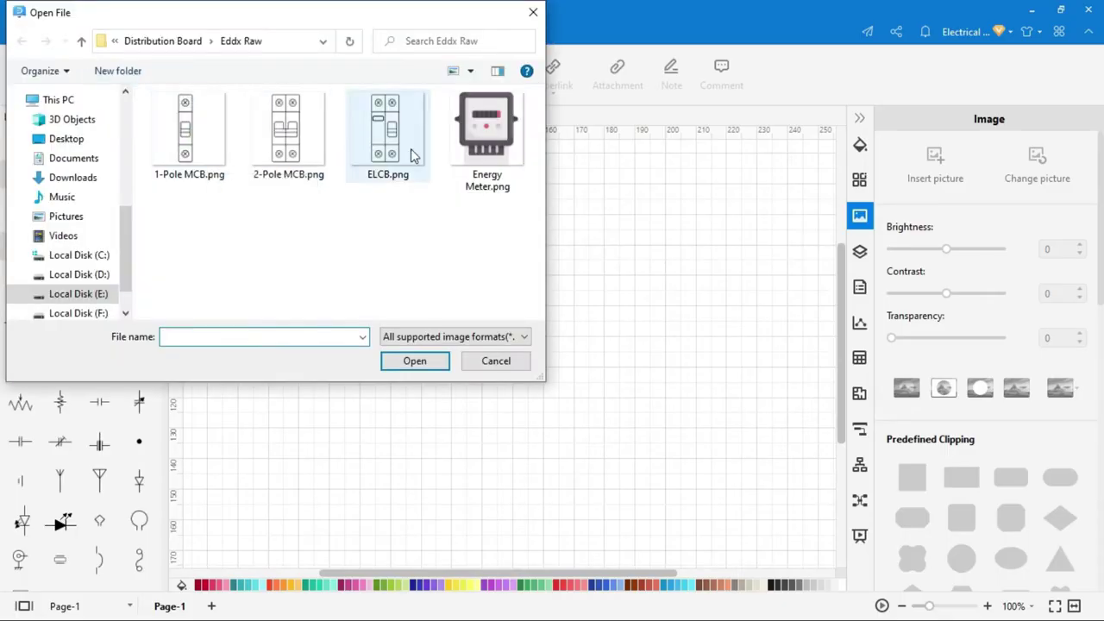
double_click(473, 135)
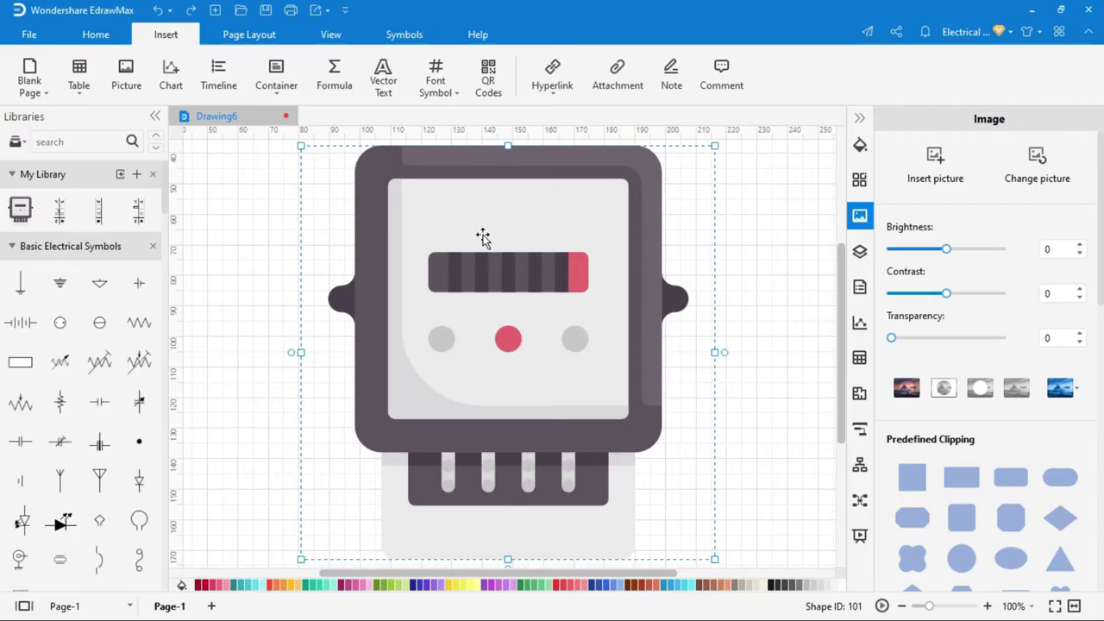
scroll(488, 274, "down", 4)
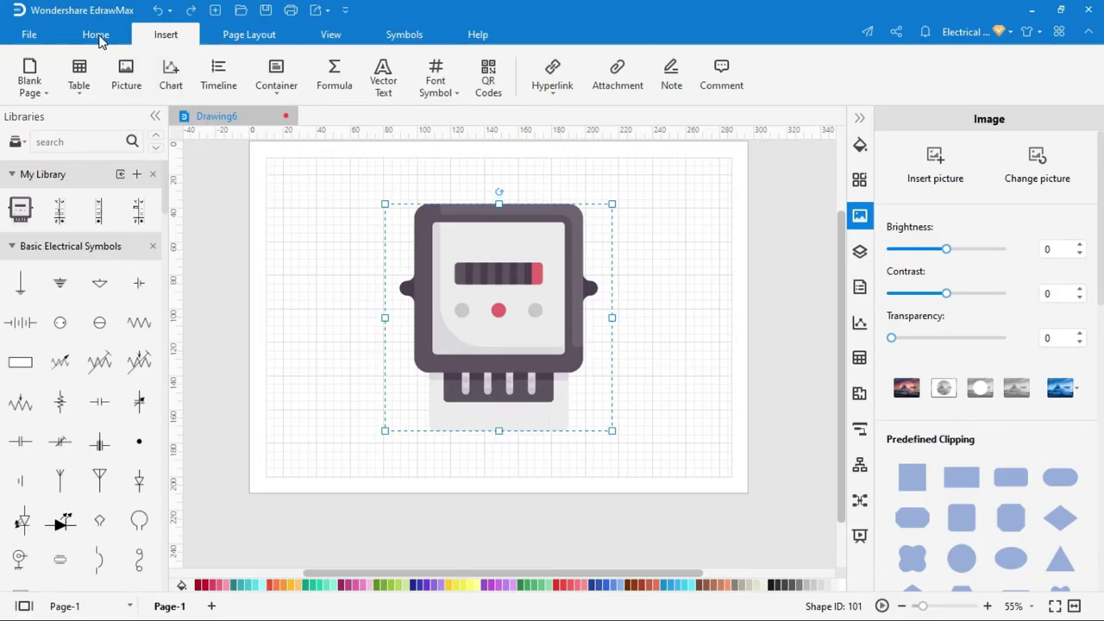
- Add a connection point to each of the four terminals of the energy meter picture with the Connection Points Tool
left_click(96, 34)
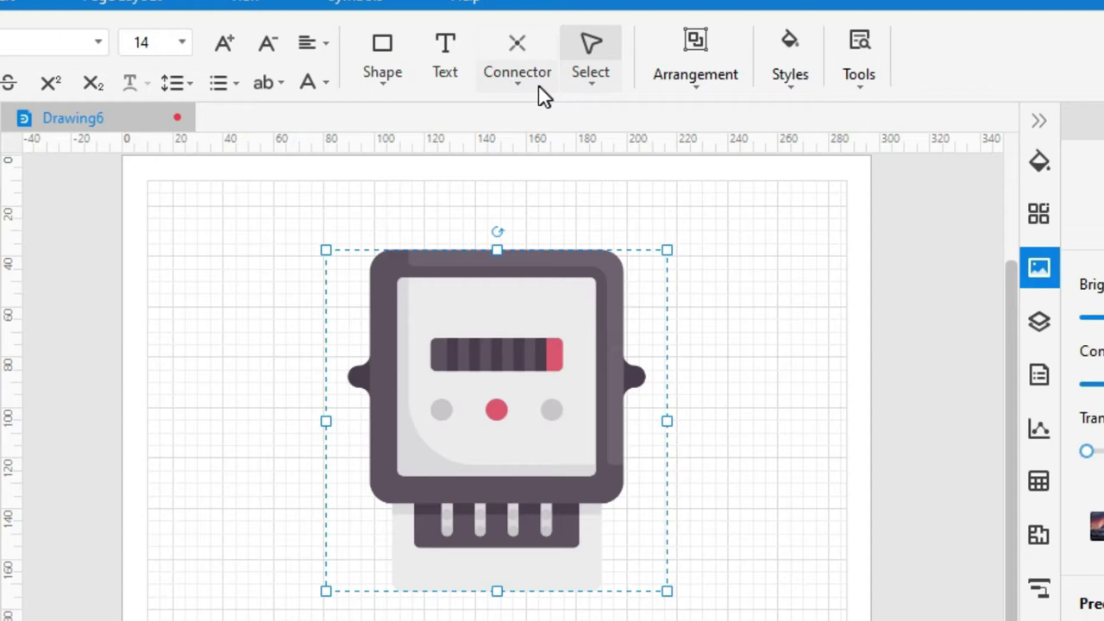
left_click(519, 86)
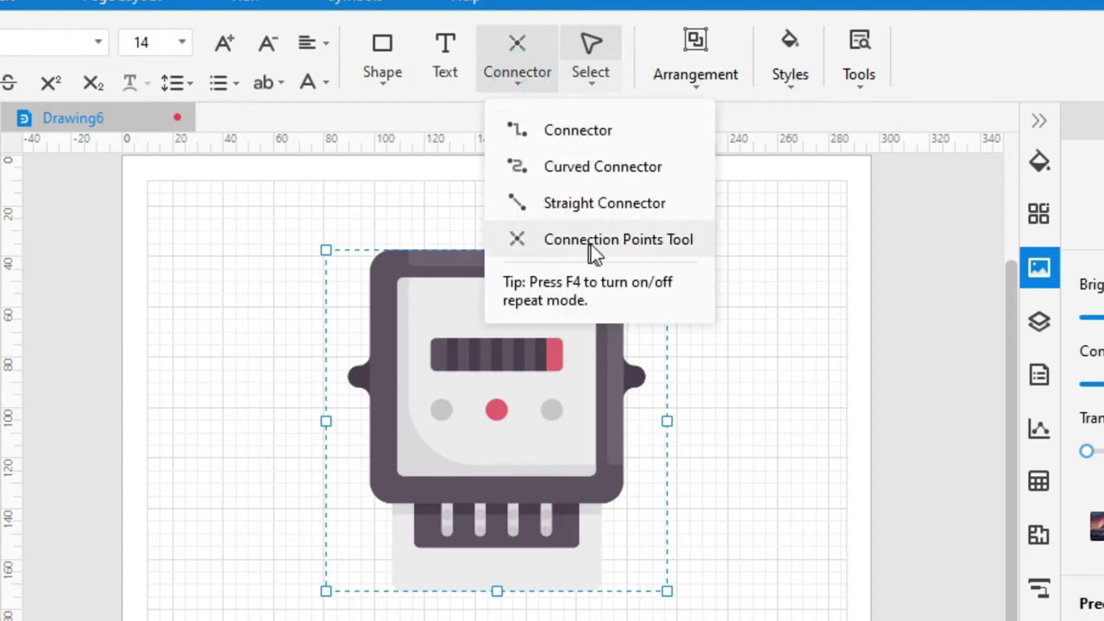
left_click(651, 245)
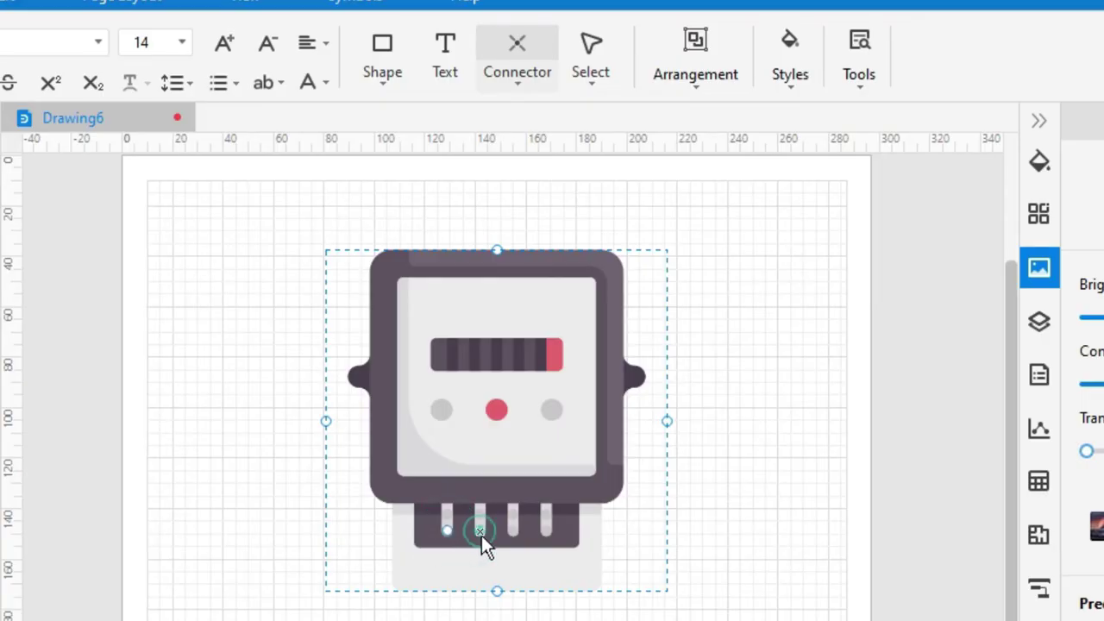
left_click(514, 533)
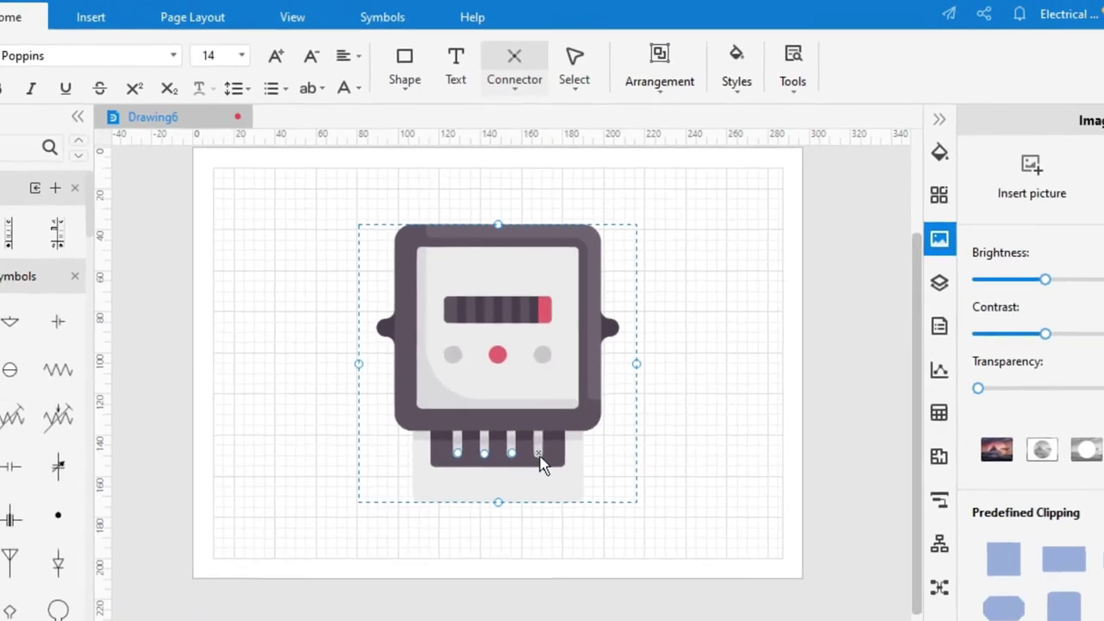
left_click(546, 530)
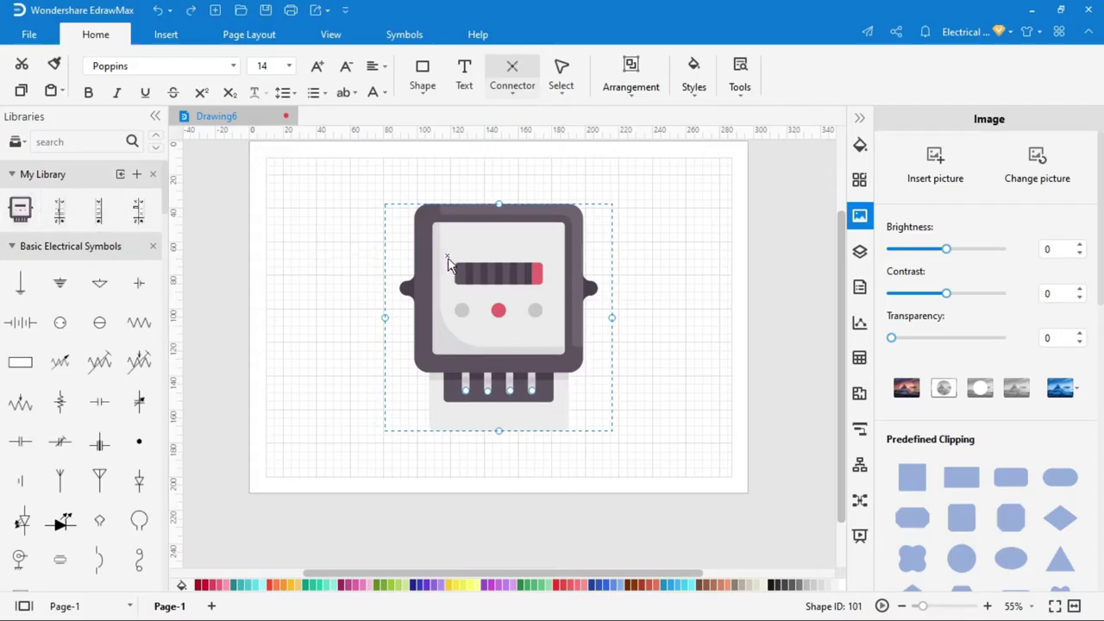
left_click(561, 73)
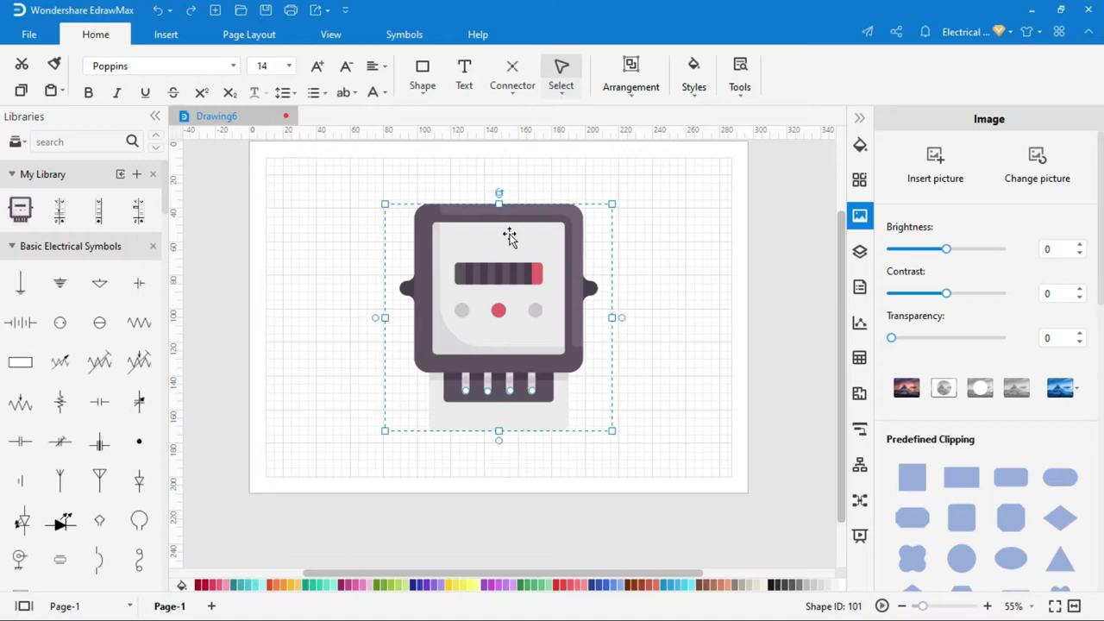
- Delete the inserted energy meter picture from the page
left_click(501, 250)
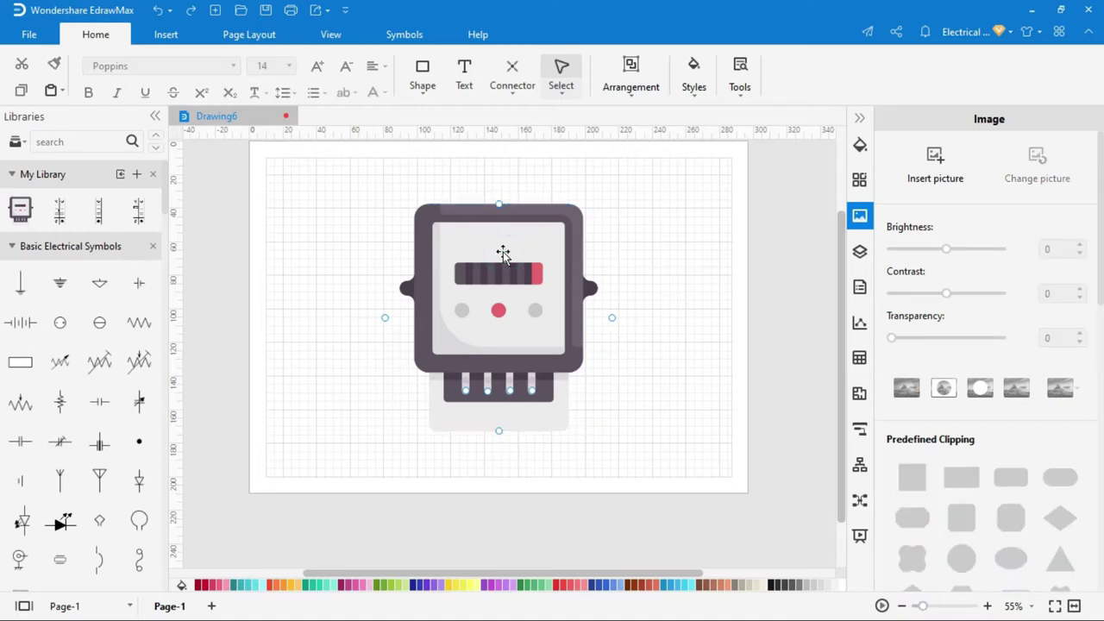
left_click(503, 254)
key("Delete")
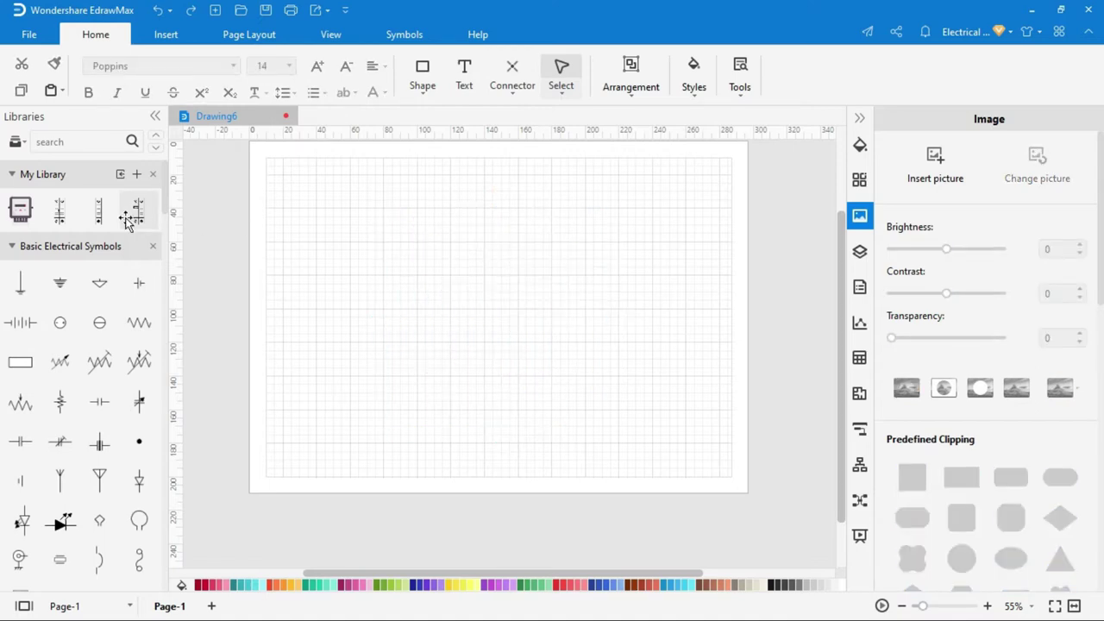
- Place the energy meter, 2-pole MCB, ELCB and 1-pole MCB from My Library in a row across the page
left_click_drag(20, 210, 321, 276)
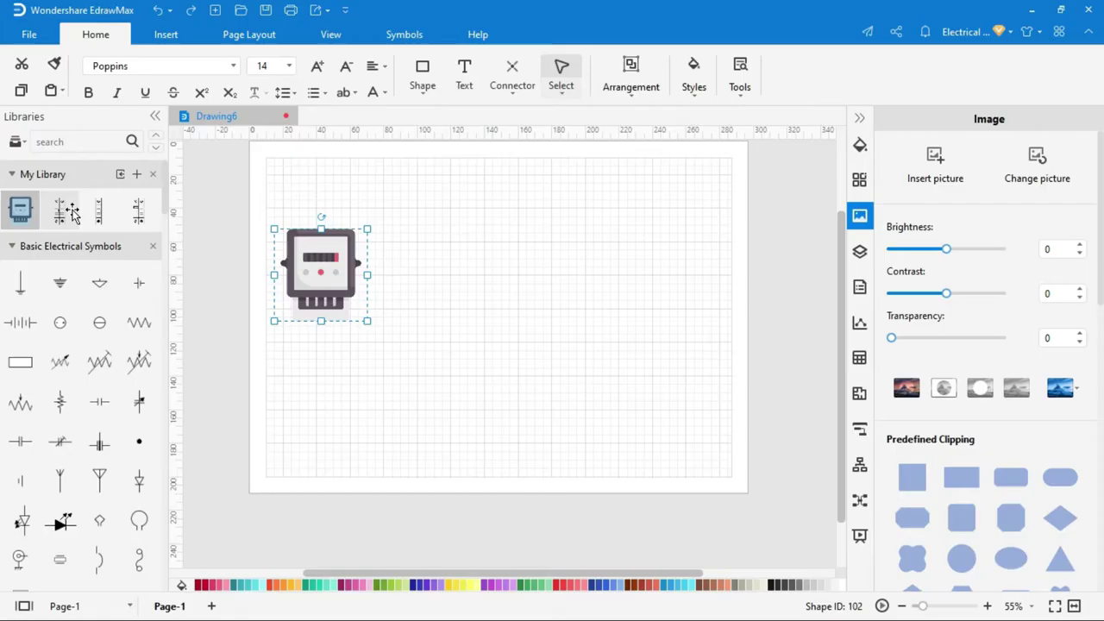
left_click_drag(60, 209, 470, 276)
left_click_drag(138, 215, 602, 276)
left_click_drag(99, 213, 724, 280)
- Duplicate the 1-pole MCB until there are seven and move one copy to the far end of the row
key("ctrl+a")
left_click_drag(548, 572, 682, 554)
left_click(461, 443)
left_click_drag(382, 301, 660, 293)
- Align the seven 1-pole MCBs by their middles and distribute them evenly in the horizontal direction
left_click(294, 175)
left_click_drag(294, 175, 764, 402)
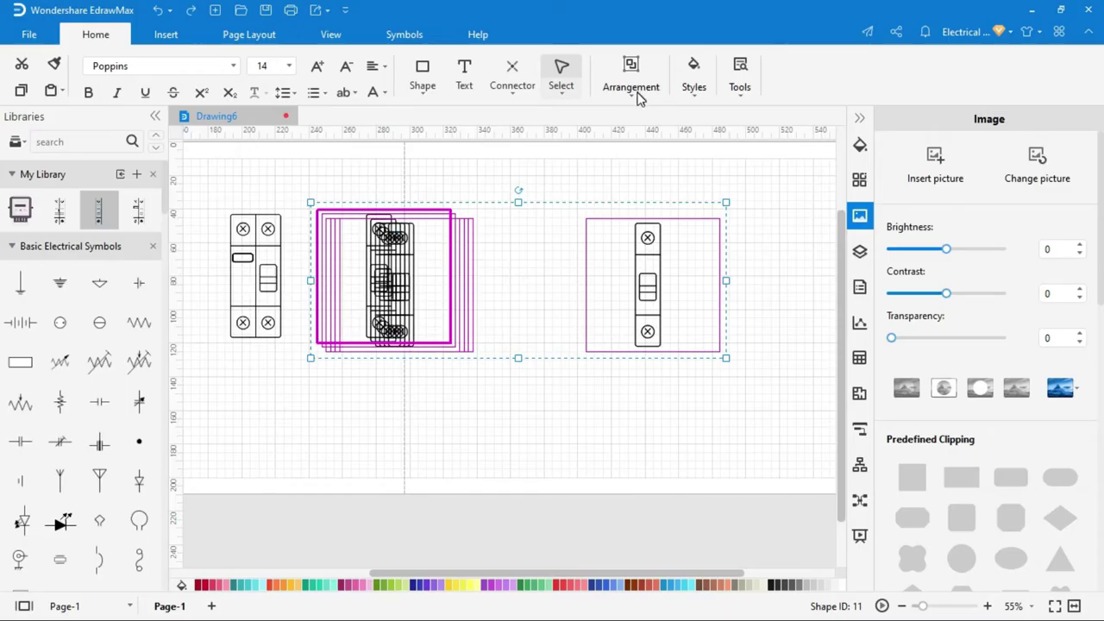
left_click(635, 95)
left_click(707, 146)
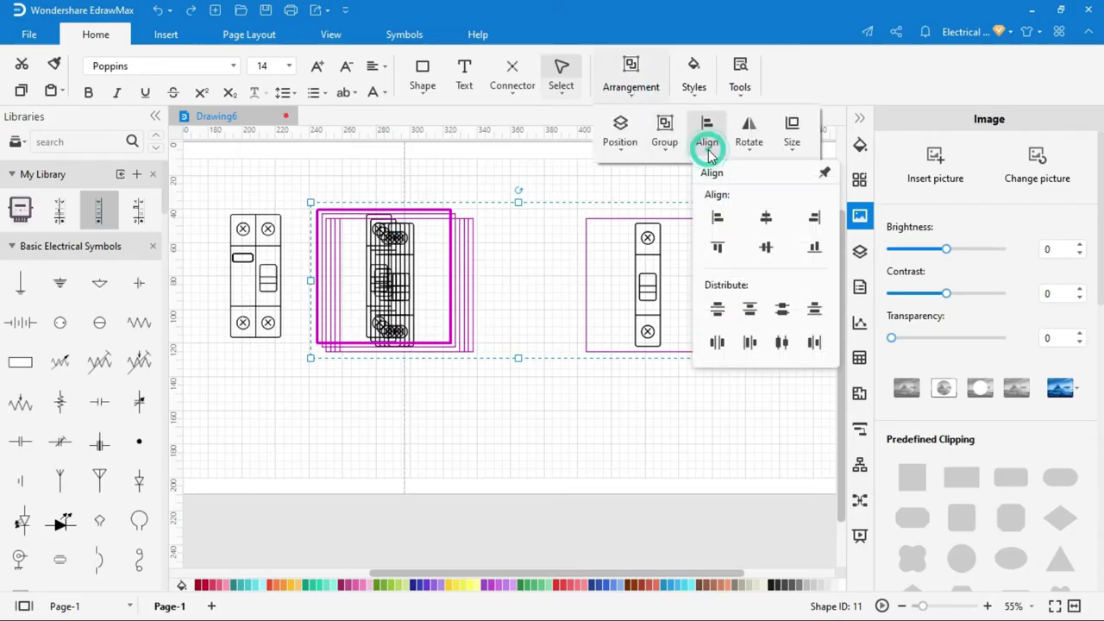
left_click(763, 249)
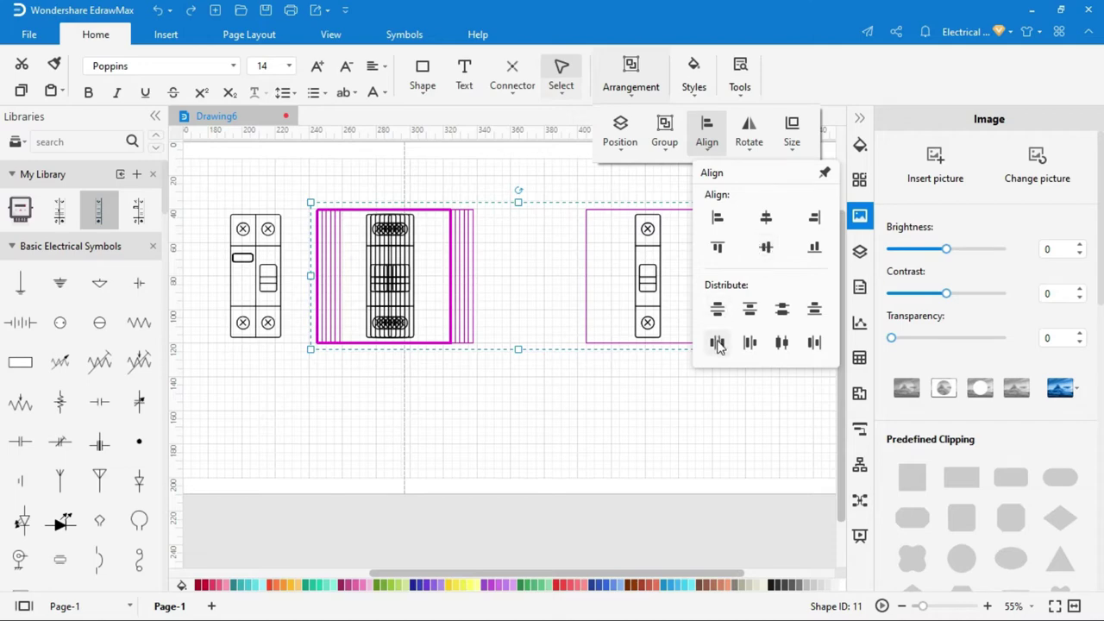
left_click(717, 344)
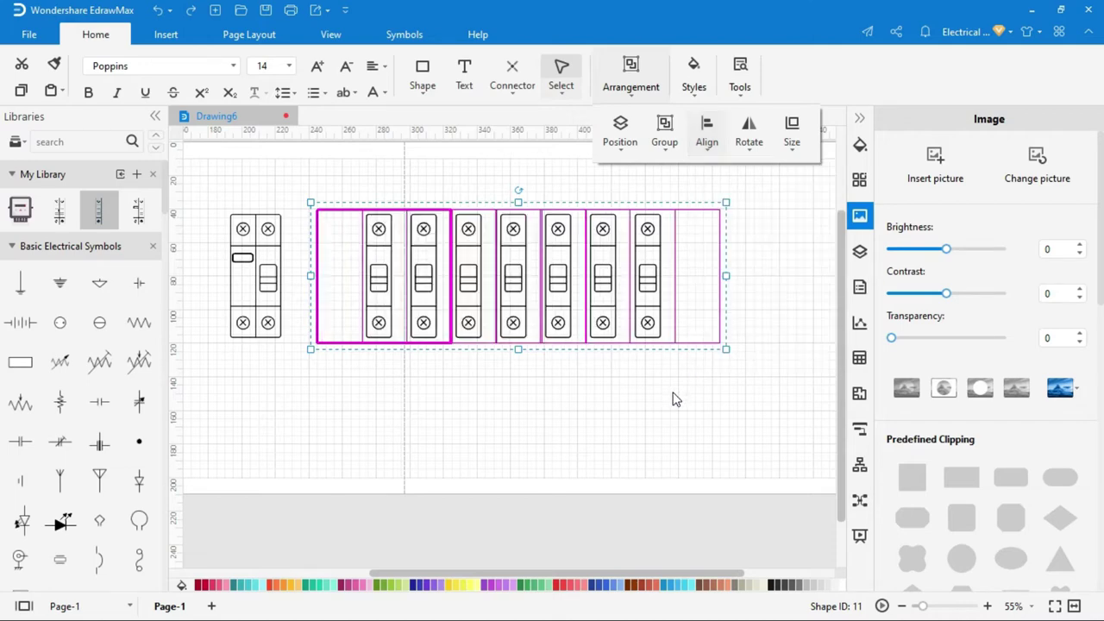
left_click(671, 392)
- Draw a small circle about 10 mm across with the Oval Tool in the empty area below the breakers
scroll(436, 379, "left", 5)
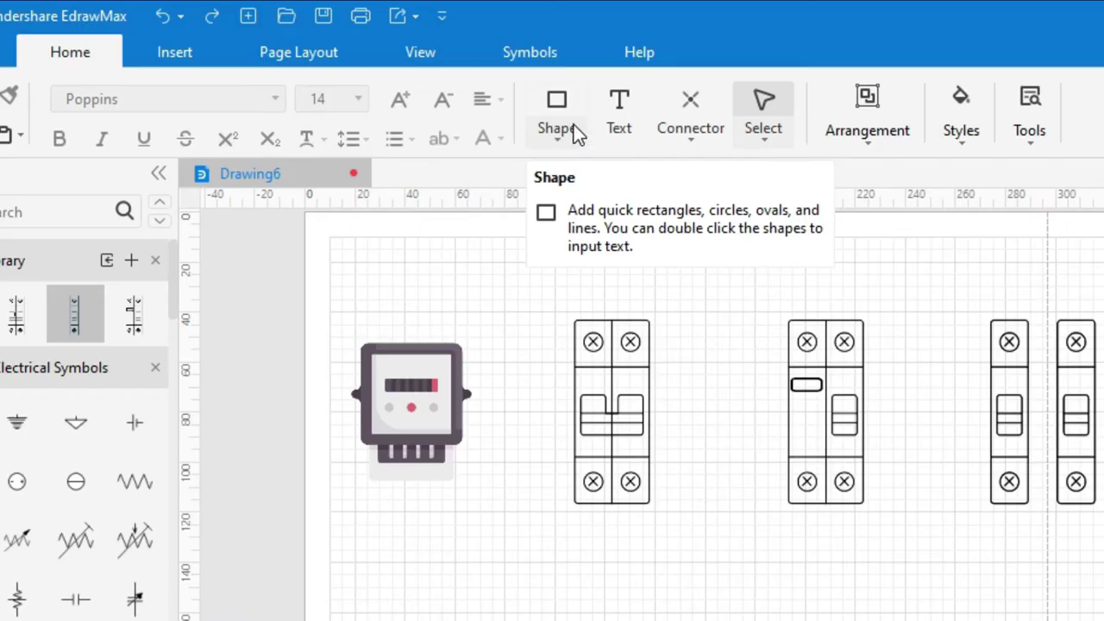
left_click(566, 134)
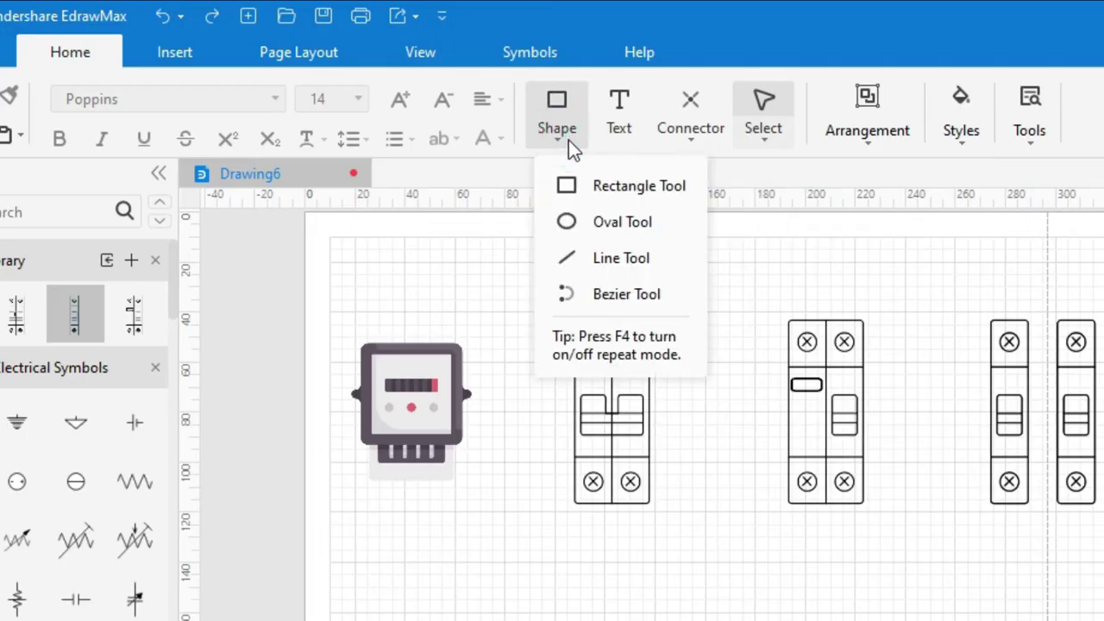
left_click(587, 220)
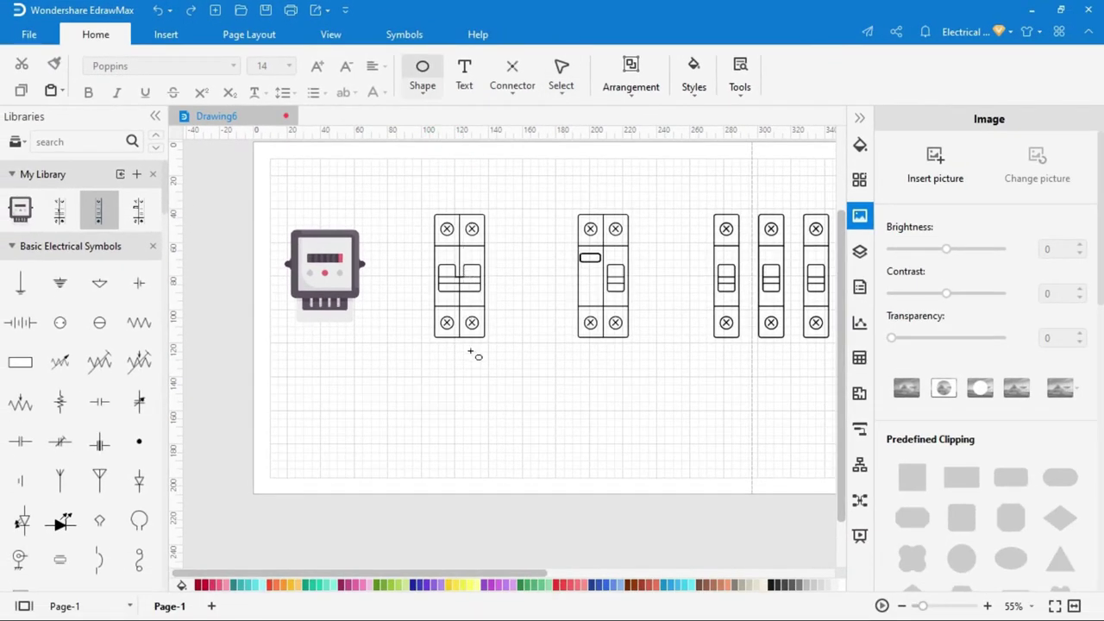
left_click_drag(463, 417, 474, 429)
scroll(478, 443, "up", 3)
- Draw a short diagonal line beside the circle with the Line Tool
left_click_drag(479, 439, 527, 406)
left_click(422, 97)
left_click(438, 185)
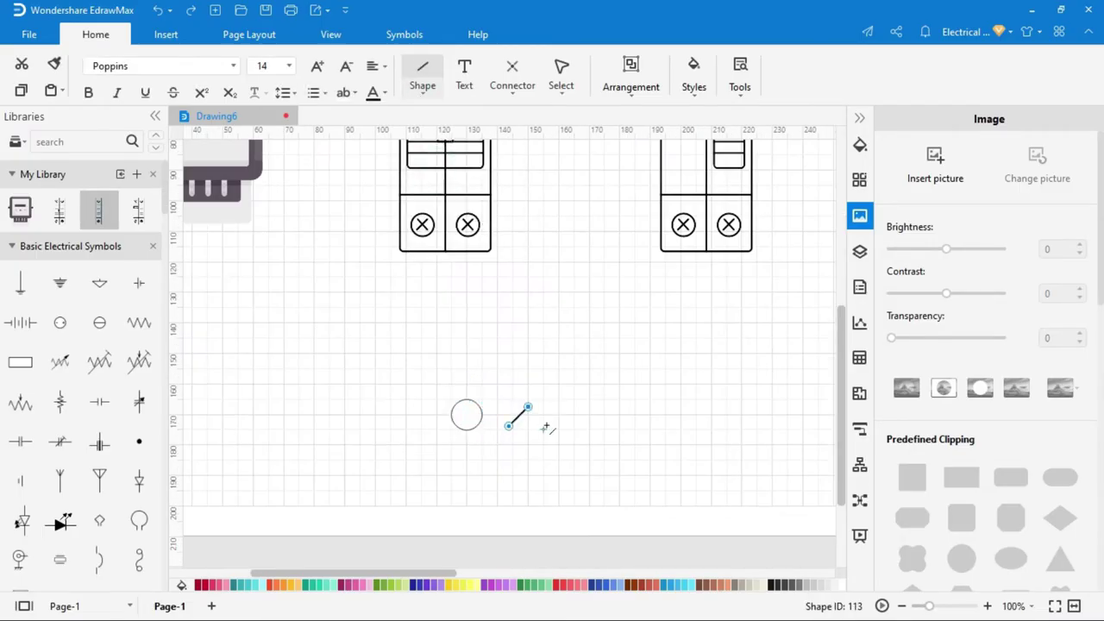
left_click(561, 67)
- Duplicate the diagonal line and rotate the copy so the two lines slant in opposite directions
right_click(524, 410)
left_click(552, 431)
left_click(517, 418)
left_click(630, 76)
left_click(747, 138)
left_click(554, 424)
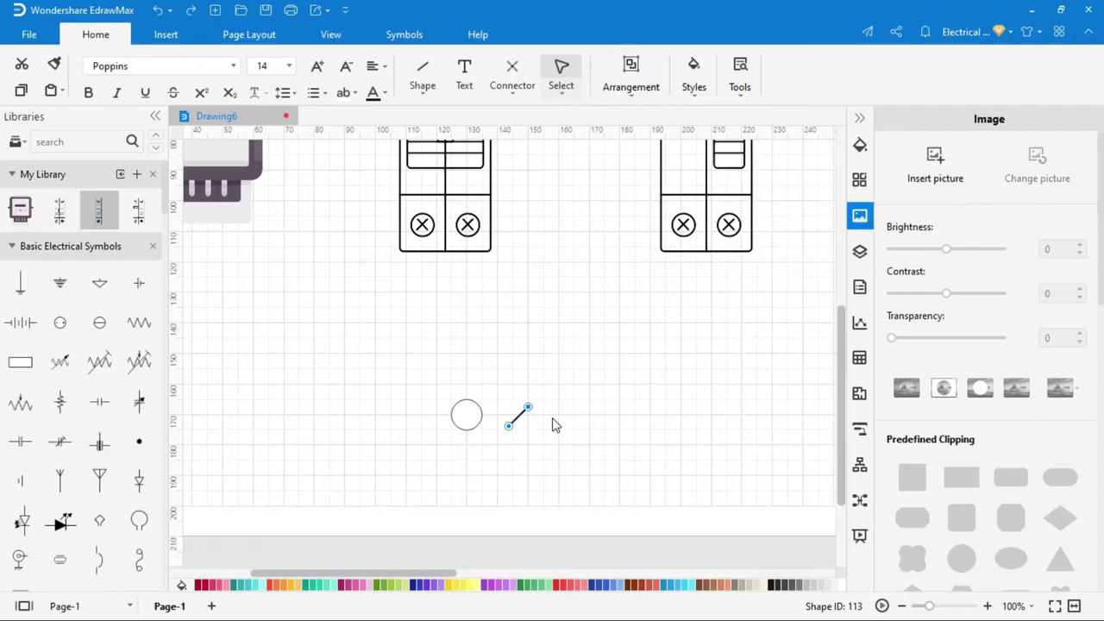
key("ctrl+d")
left_click(630, 75)
left_click(748, 133)
double_click(965, 241)
type("45")
key("Return")
- Align the circle and both lines by middle and centre to form a crossed-circle screw terminal
left_click_drag(586, 375, 431, 457)
left_click(630, 77)
left_click(706, 133)
left_click(765, 247)
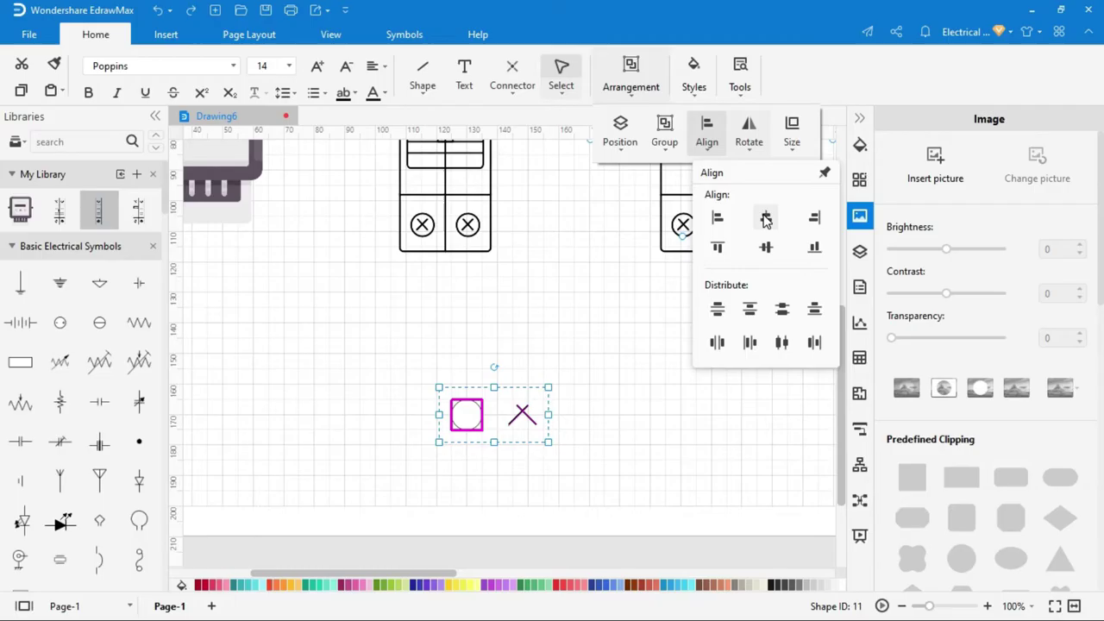
left_click(765, 218)
- Duplicate the crossed-circle terminal seven times and move the last copy well away from the first in the horizontal direction
scroll(531, 415, "up", 3)
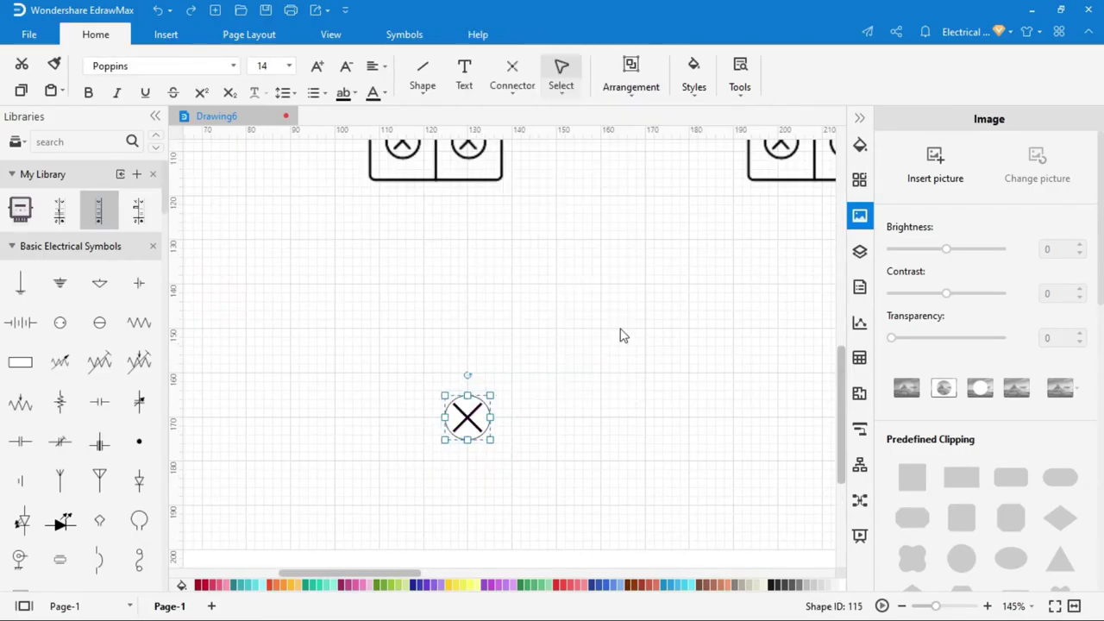
scroll(485, 436, "down", 5)
key("ctrl+d")
key("ctrl+d")
key("ctrl+d")
key("ctrl+d")
key("ctrl+d")
key("ctrl+d")
key("ctrl+d")
left_click_drag(488, 436, 682, 398)
- Align the eight crossed-circle terminals by their middles and distribute them evenly in the horizontal direction
left_click_drag(414, 369, 716, 461)
left_click(631, 76)
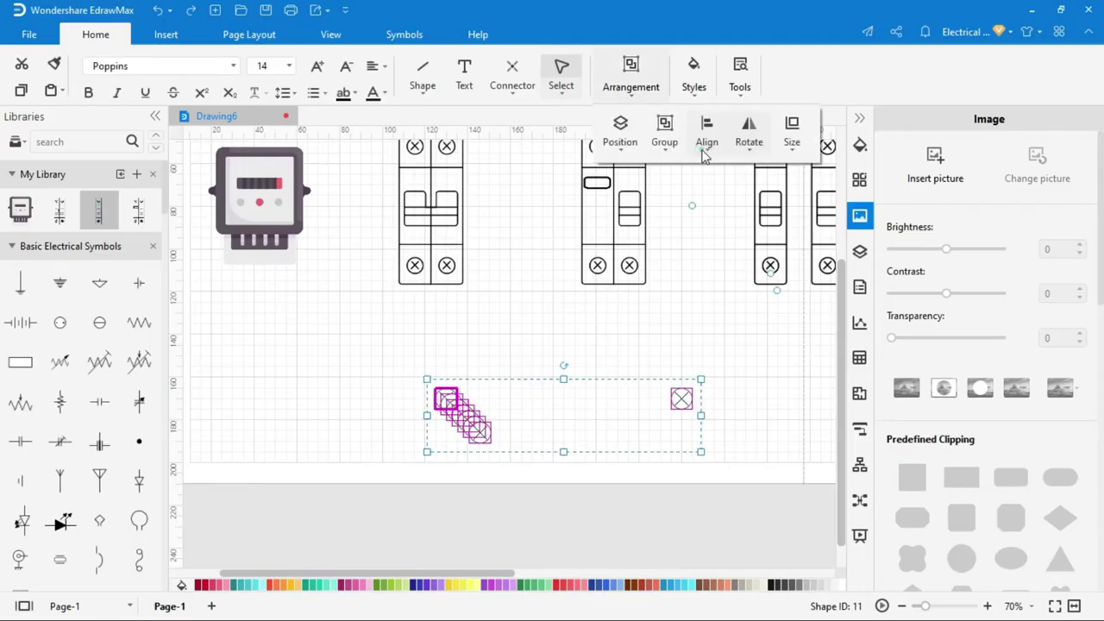
left_click(704, 142)
left_click(759, 274)
left_click(759, 333)
left_click(714, 418)
- Draw a rectangle enclosing the row of eight terminals and send it to the back
key("ctrl+8")
mouse_move(424, 346)
left_mouse_down()
mouse_move(702, 377)
mouse_move(680, 396)
left_mouse_up()
right_click(670, 373)
left_click(717, 138)
- Group the enclosing rectangle and the eight terminals into one terminal strip
left_click_drag(680, 395, 681, 400)
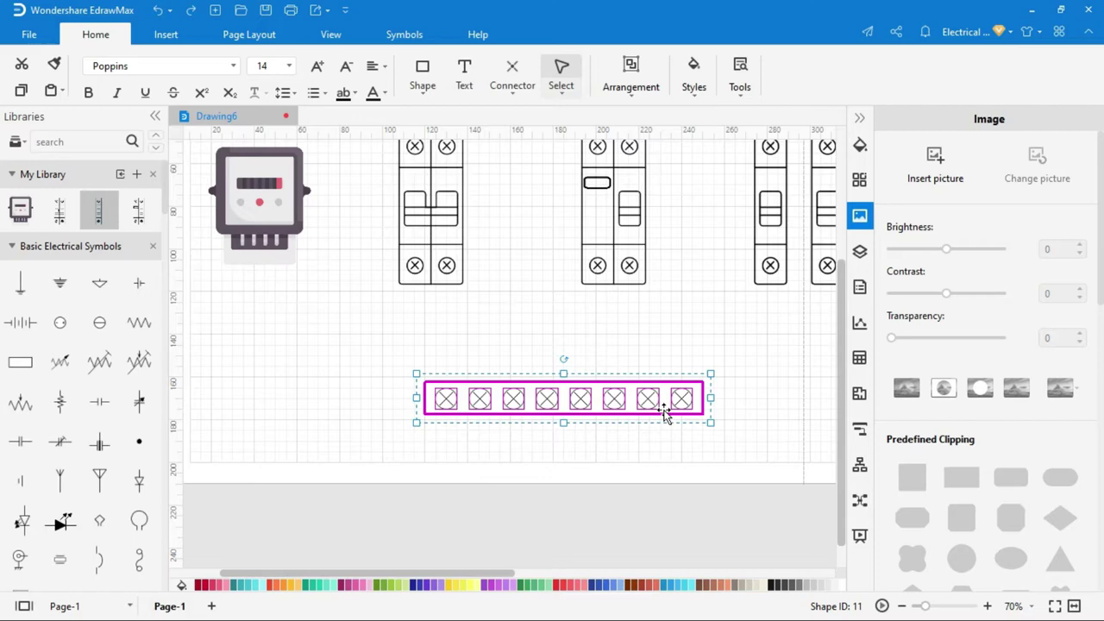
right_click(663, 414)
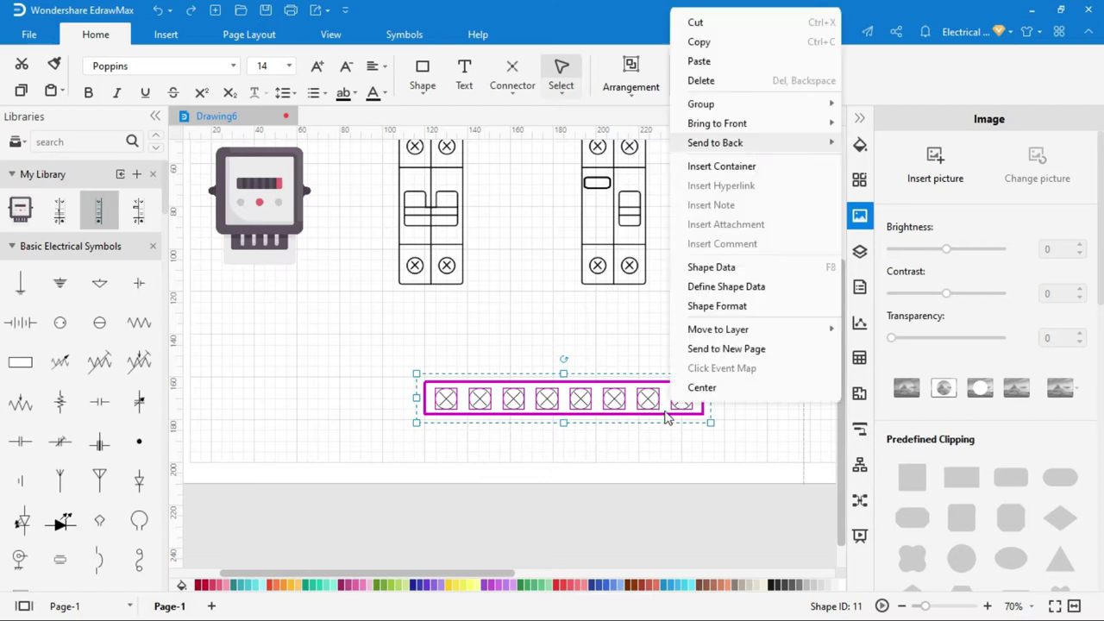
left_click(782, 103)
left_click(856, 112)
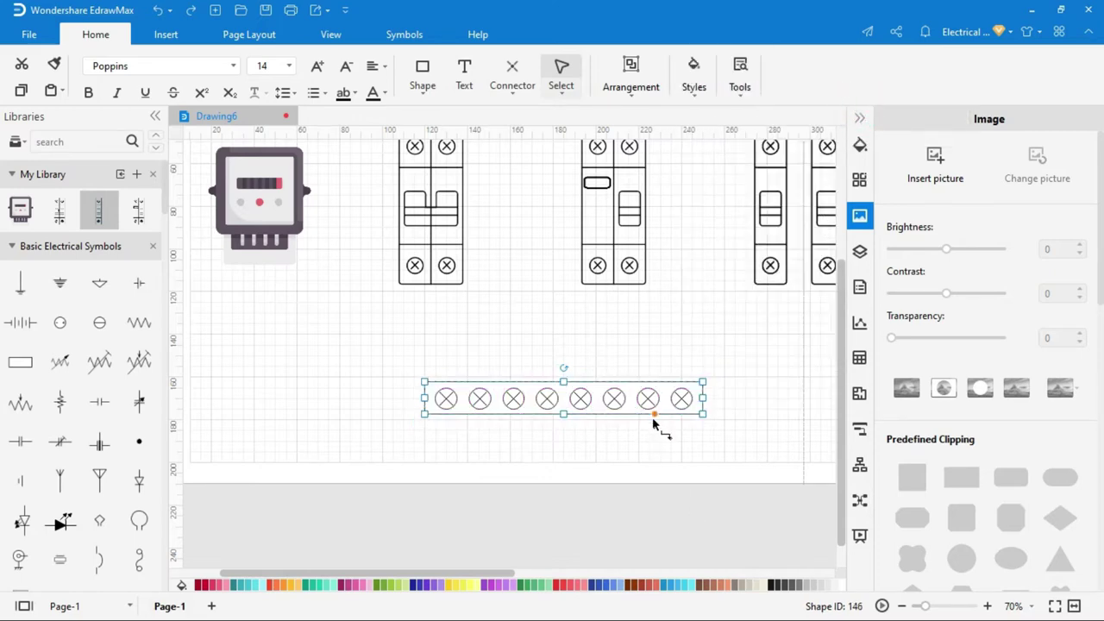
- Shift the grouped terminal strip towards the energy meter's side and add it to My Library as a symbol
left_click_drag(633, 402, 571, 407)
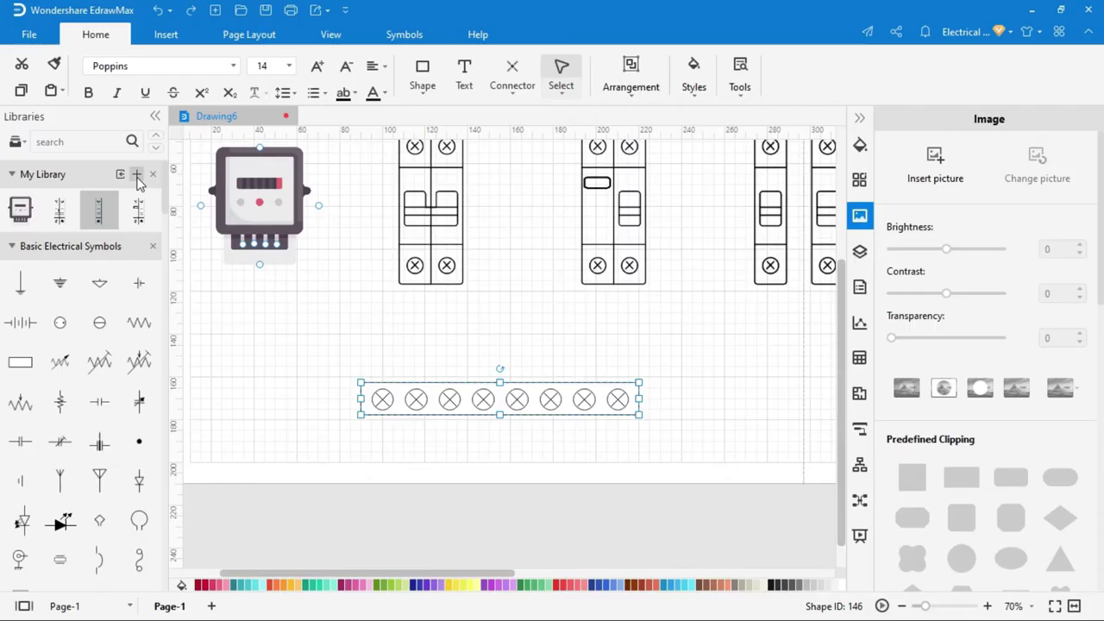
left_click(136, 175)
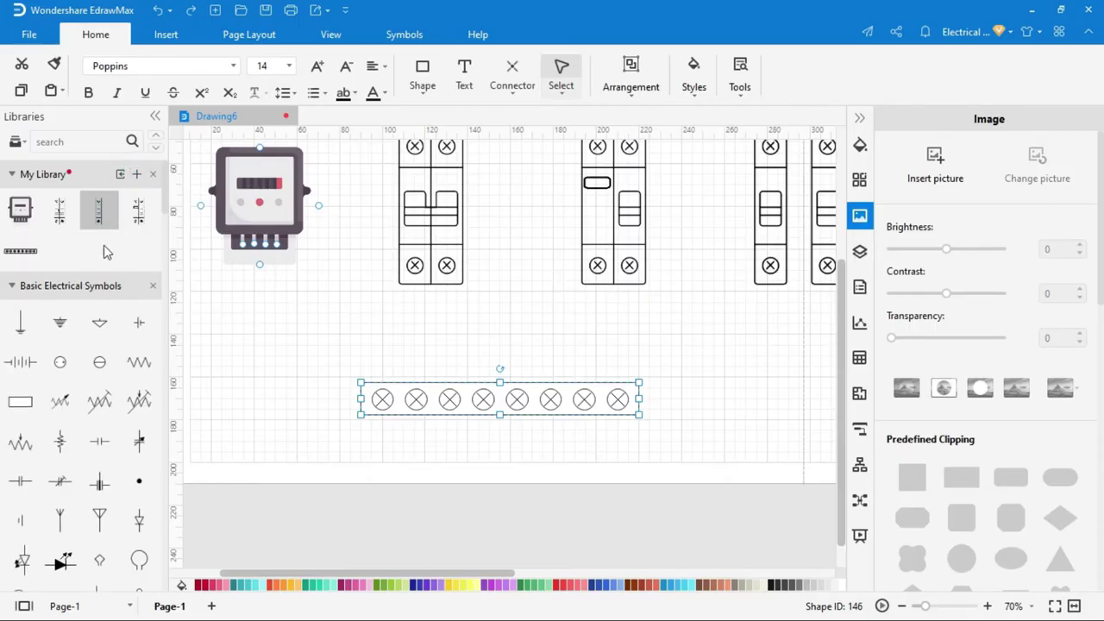
left_click(286, 353)
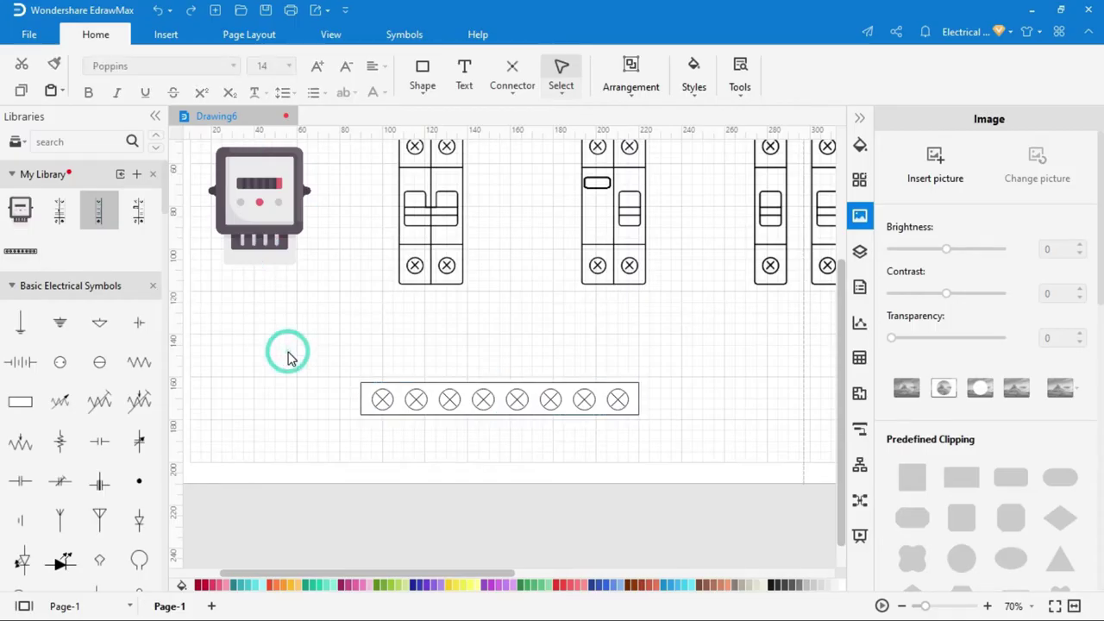
- Reposition the terminal strip and place a second one from My Library below the row of 1-pole MCBs
left_click_drag(396, 398, 450, 419)
scroll(290, 357, "down", 5)
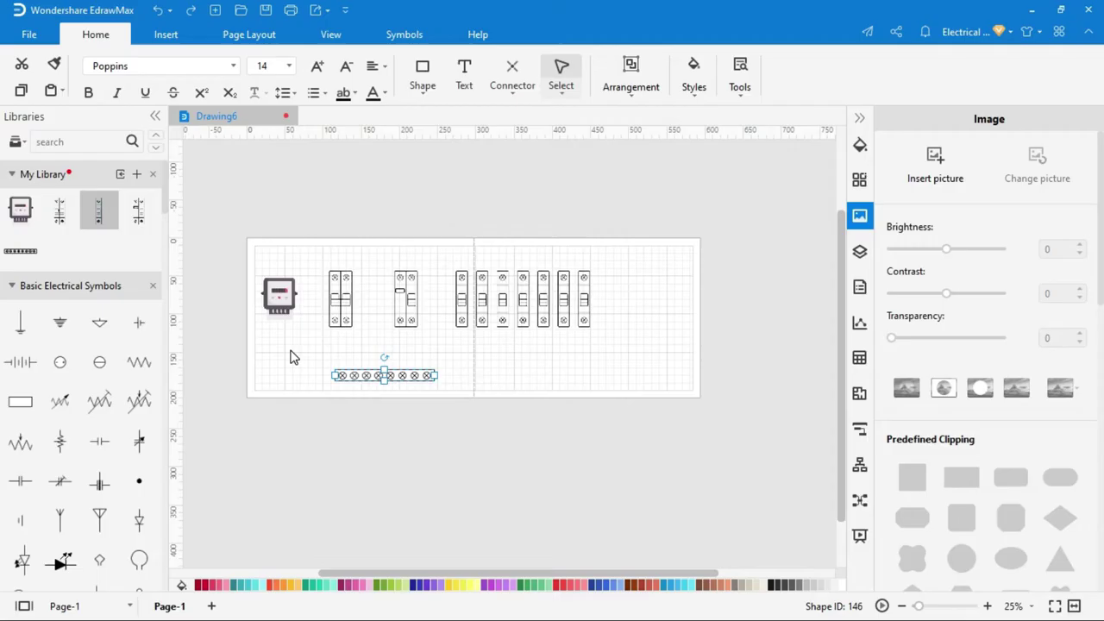
left_click_drag(20, 250, 559, 385)
scroll(518, 376, "up", 3)
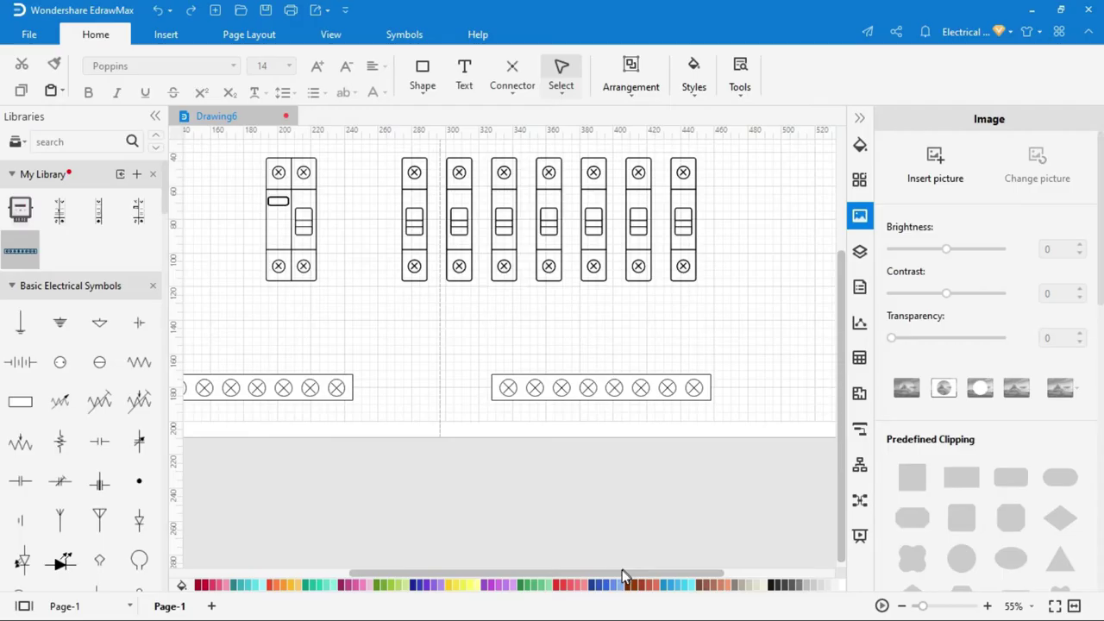
left_click_drag(620, 573, 423, 586)
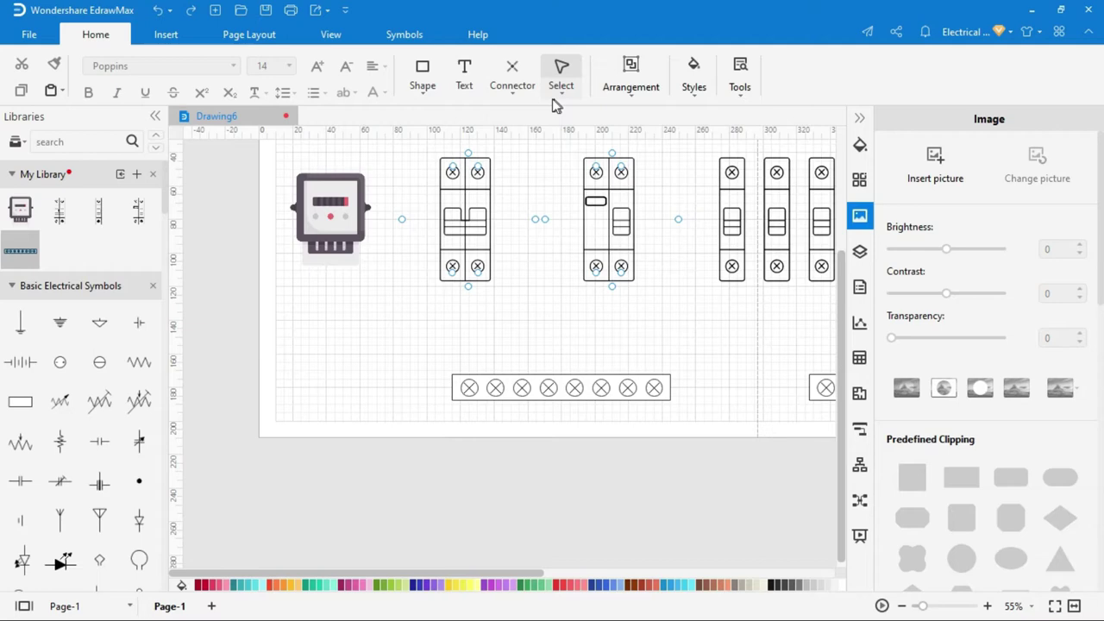
- Set the default connector style to a 2.25 pt line width and red line color
left_click(516, 97)
left_click(539, 125)
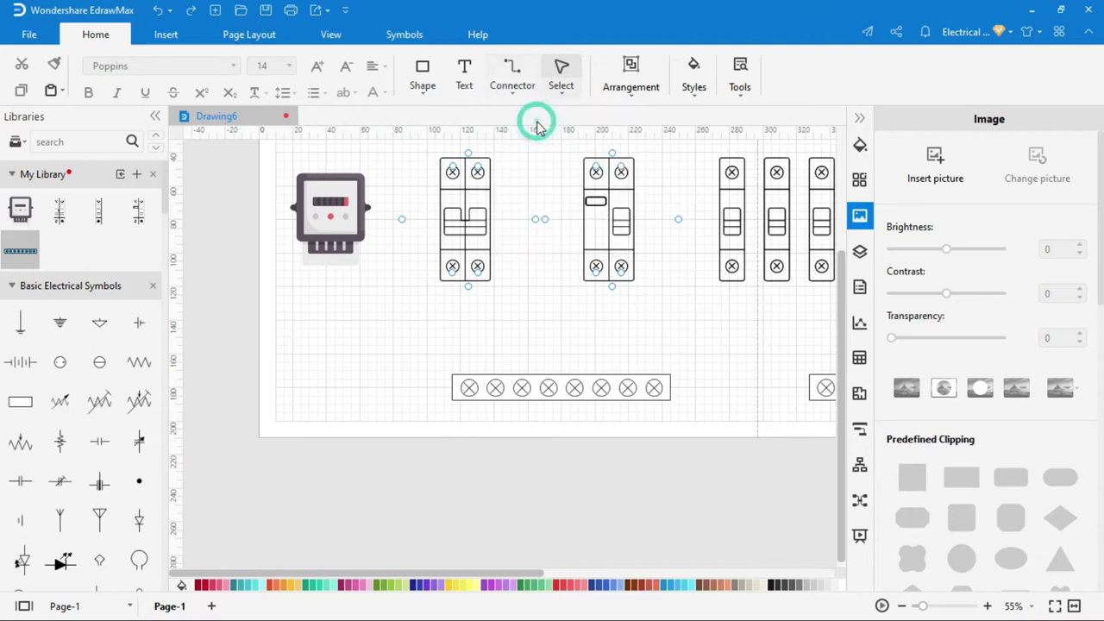
left_click(31, 35)
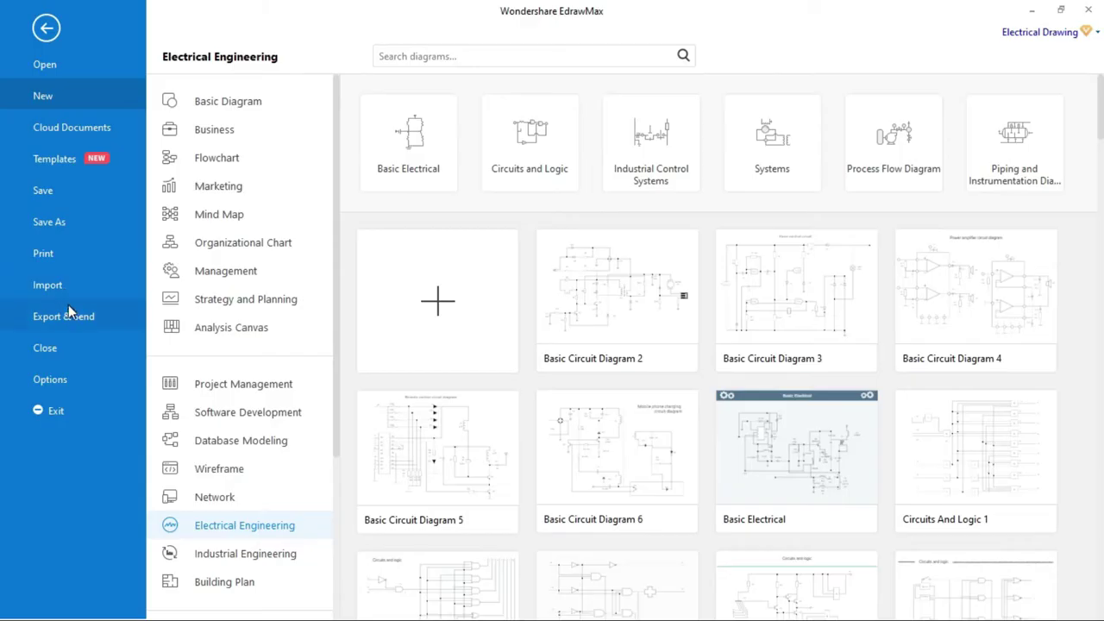
left_click(52, 378)
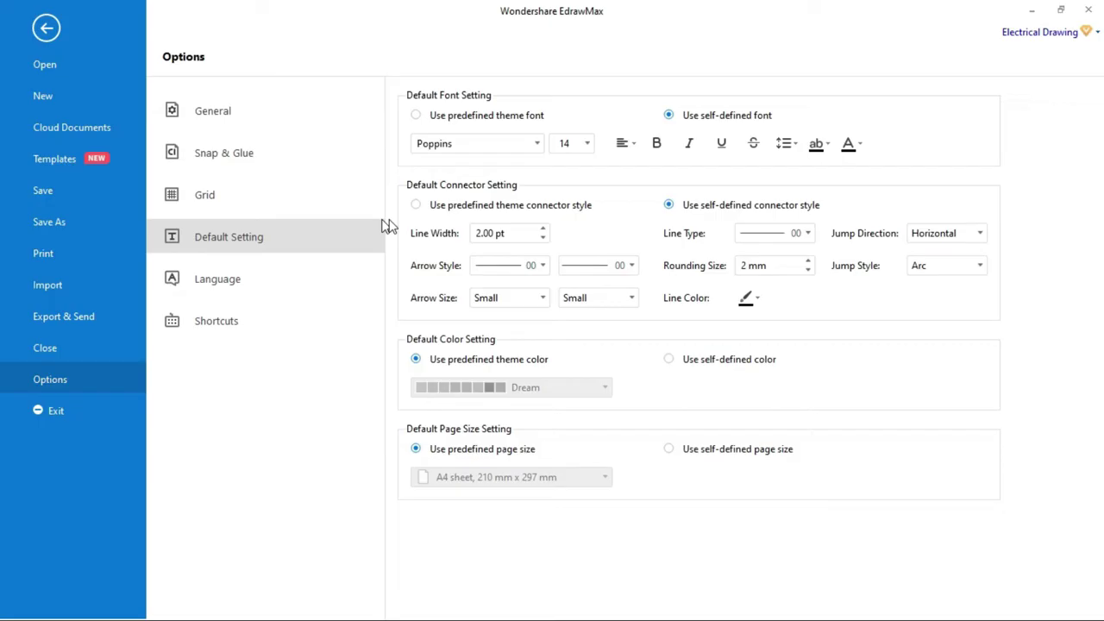
left_click(543, 231)
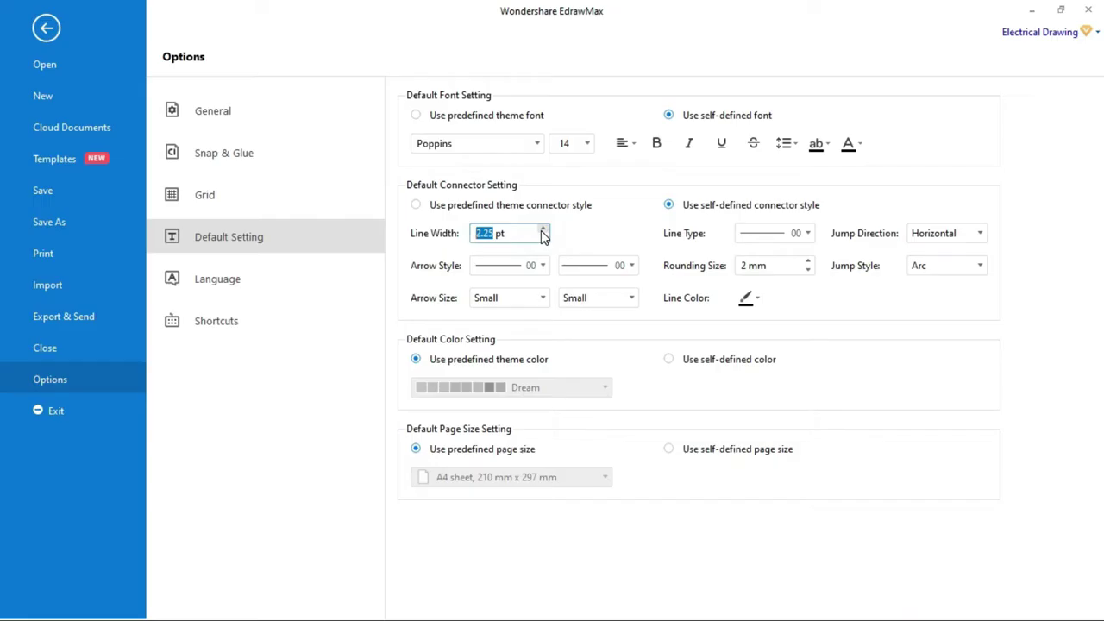
left_click(758, 299)
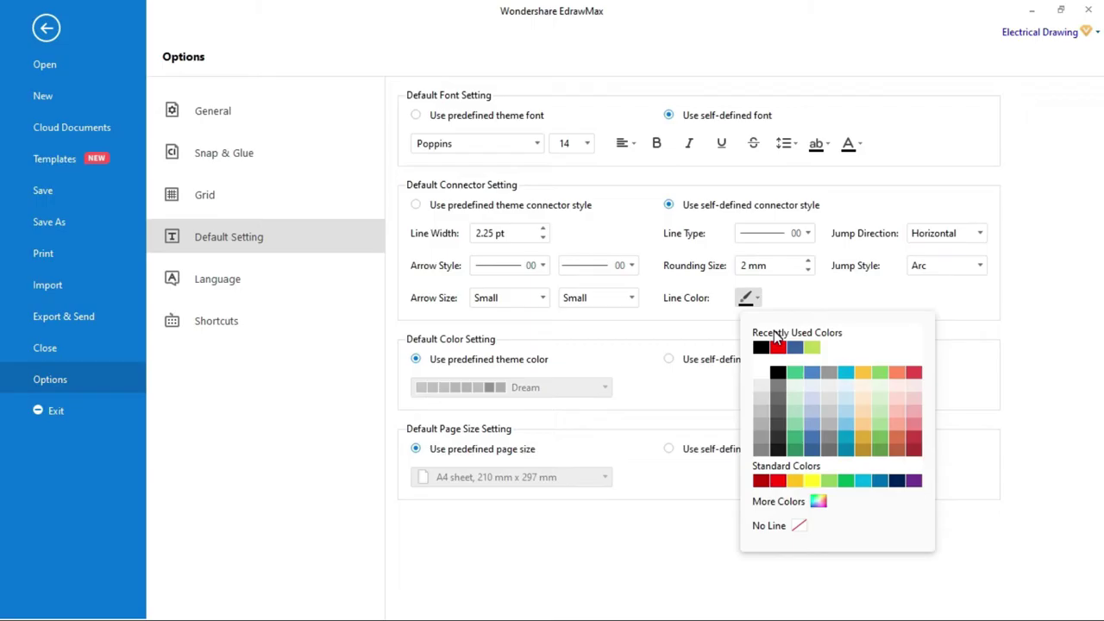
left_click(778, 349)
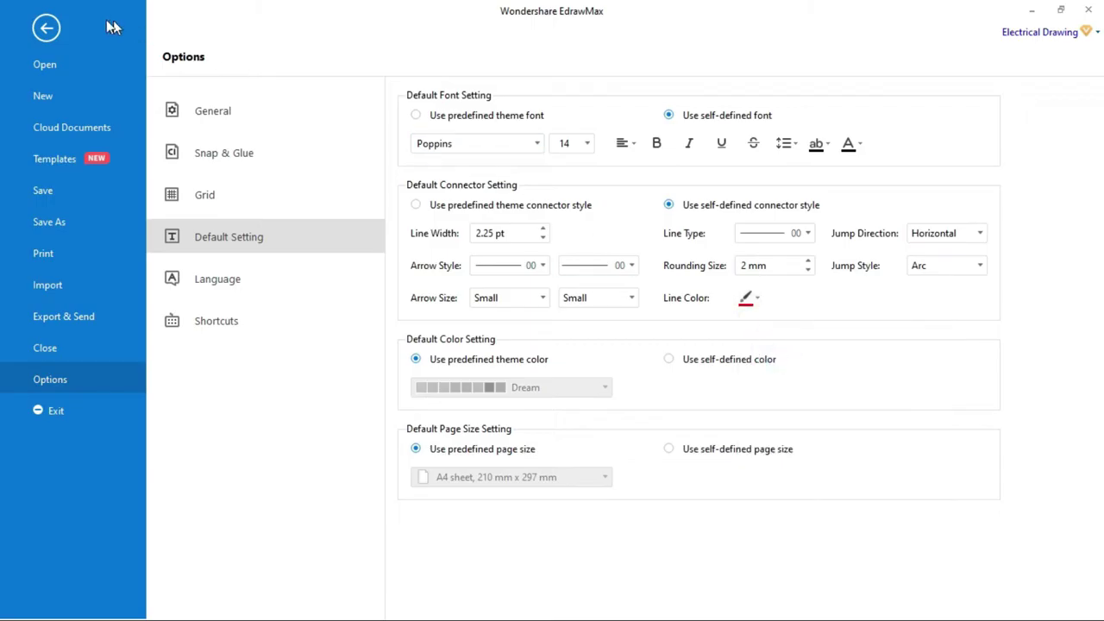
left_click(47, 28)
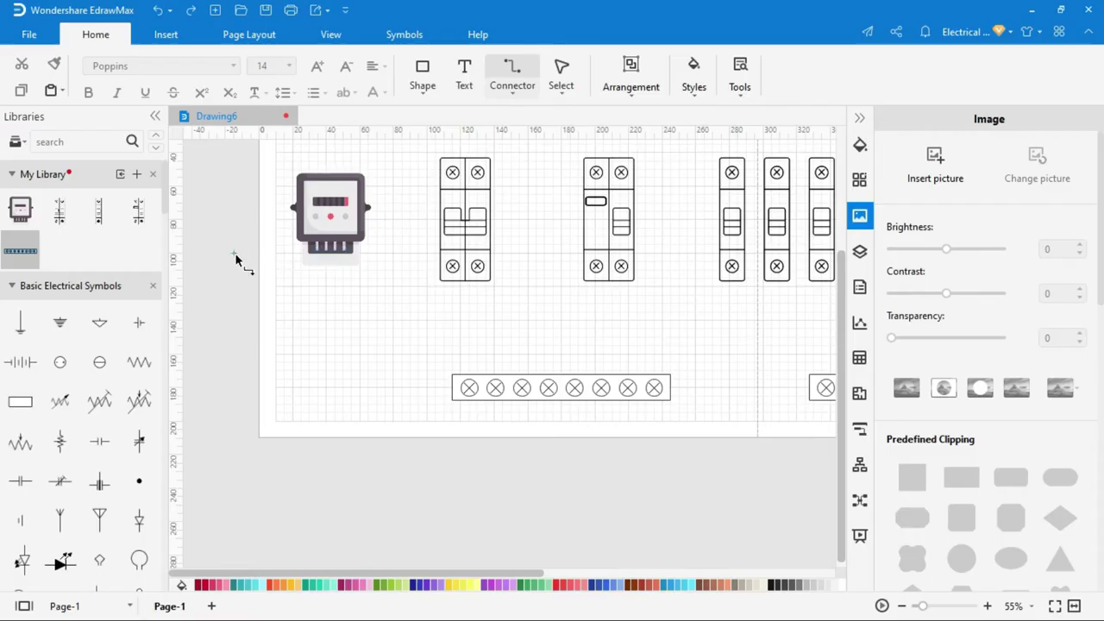
- Draw red connectors from the incoming supply to the energy meter, from the meter to the 2-pole MCB, and from the MCB to the ELCB
left_click_drag(211, 278, 230, 279)
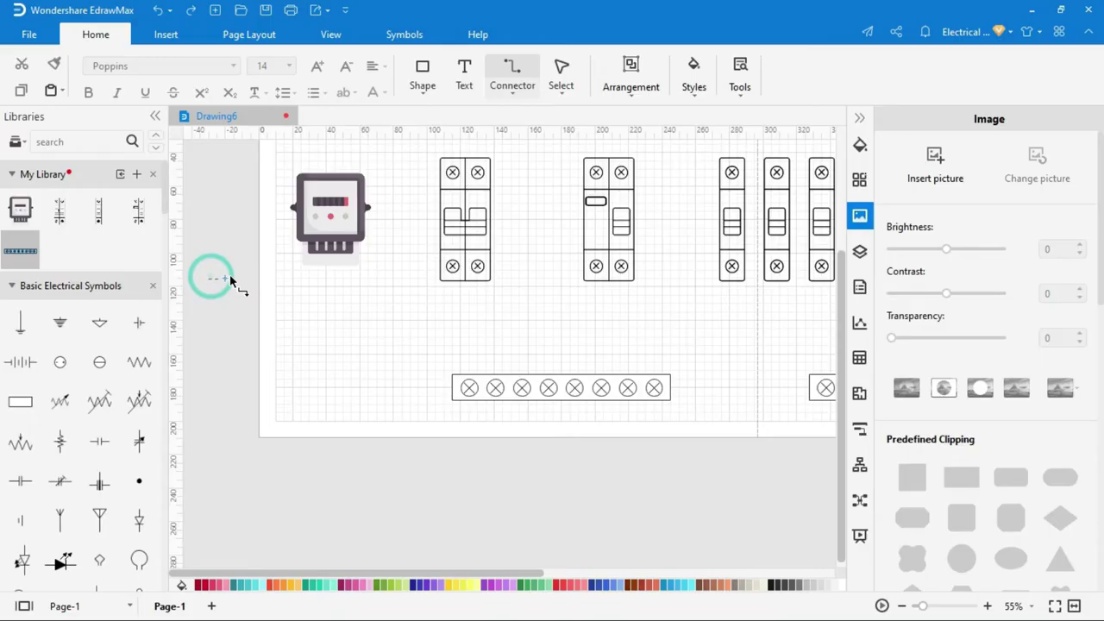
left_click_drag(316, 257, 451, 274)
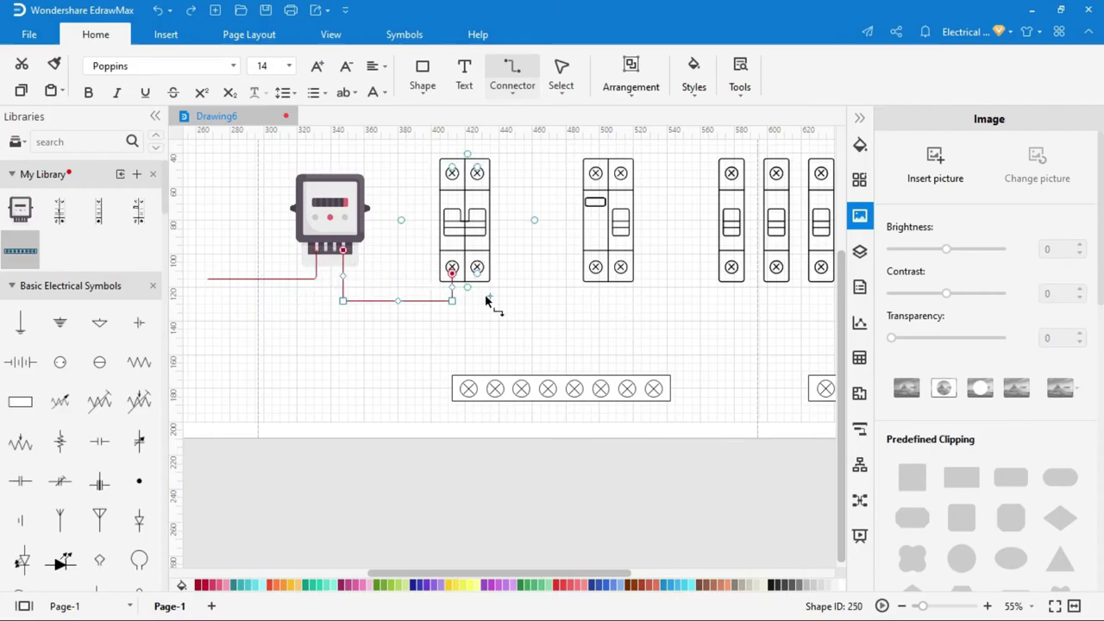
left_click_drag(838, 327, 840, 246)
left_click_drag(452, 294, 595, 294)
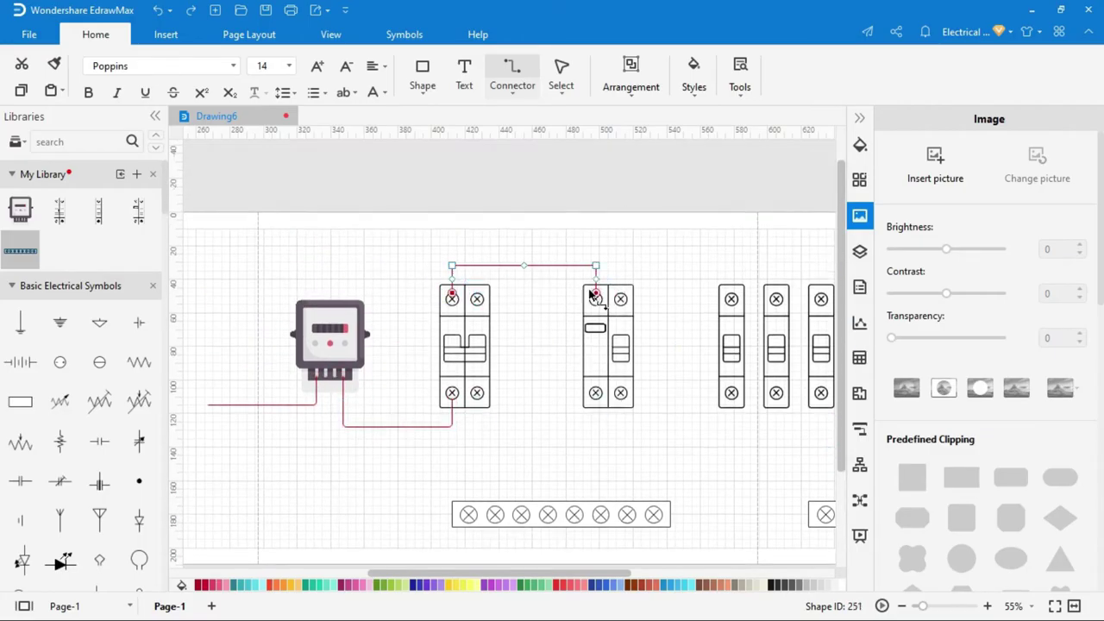
- Connect the ELCB's first lower terminal to the lower terminal of the last 1-pole MCB with a red connector
right_click(598, 574)
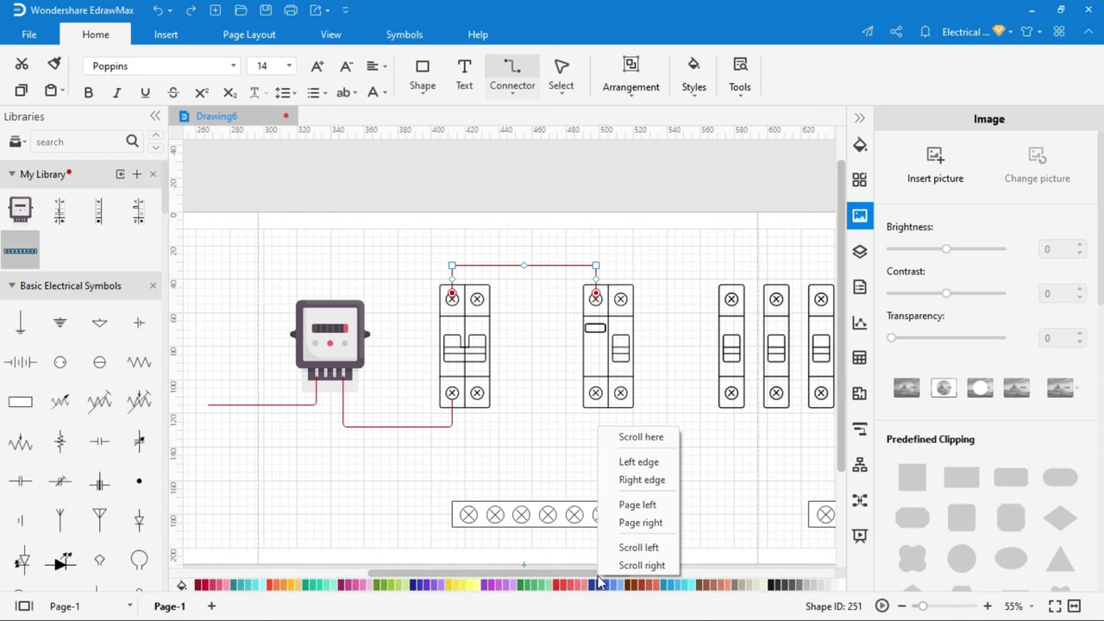
left_click(610, 570)
left_click(561, 70)
left_click_drag(481, 573, 615, 573)
left_click(512, 73)
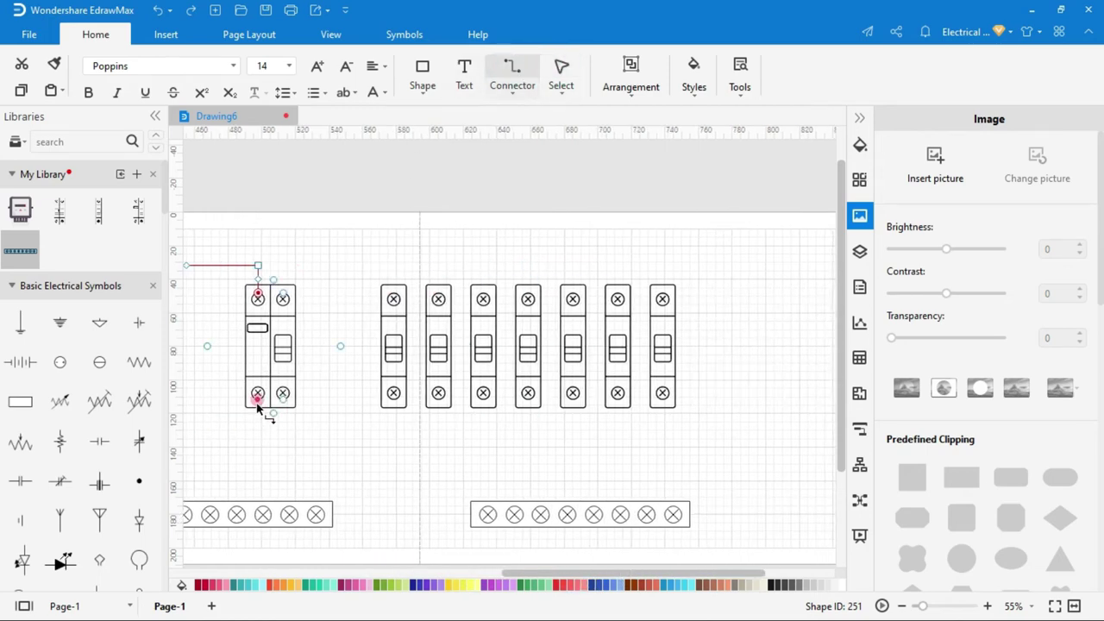
left_click_drag(257, 399, 662, 399)
- Draw red branch connectors between the busbar line and the lower terminals of the first six 1-pole MCBs
scroll(392, 405, "up", 5)
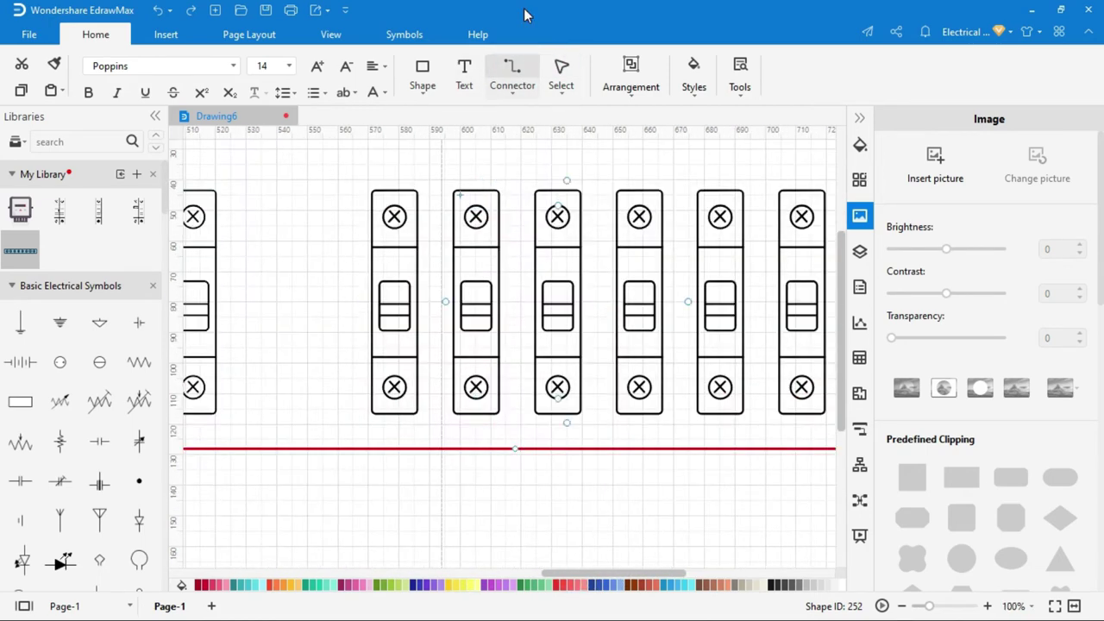
scroll(395, 406, "down", 2)
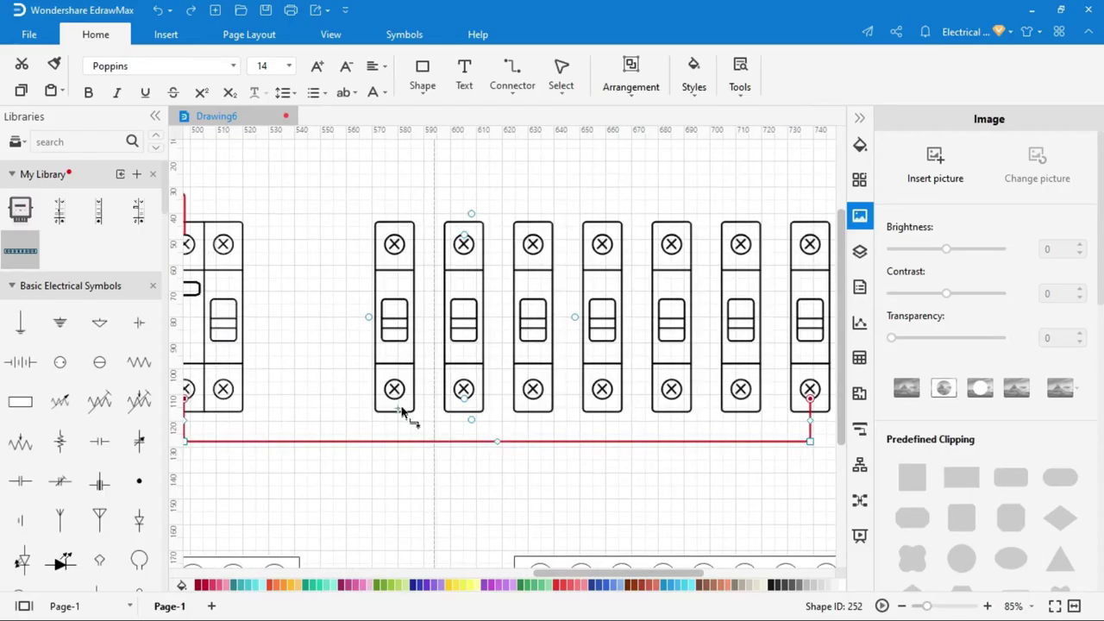
left_click_drag(394, 399, 394, 440)
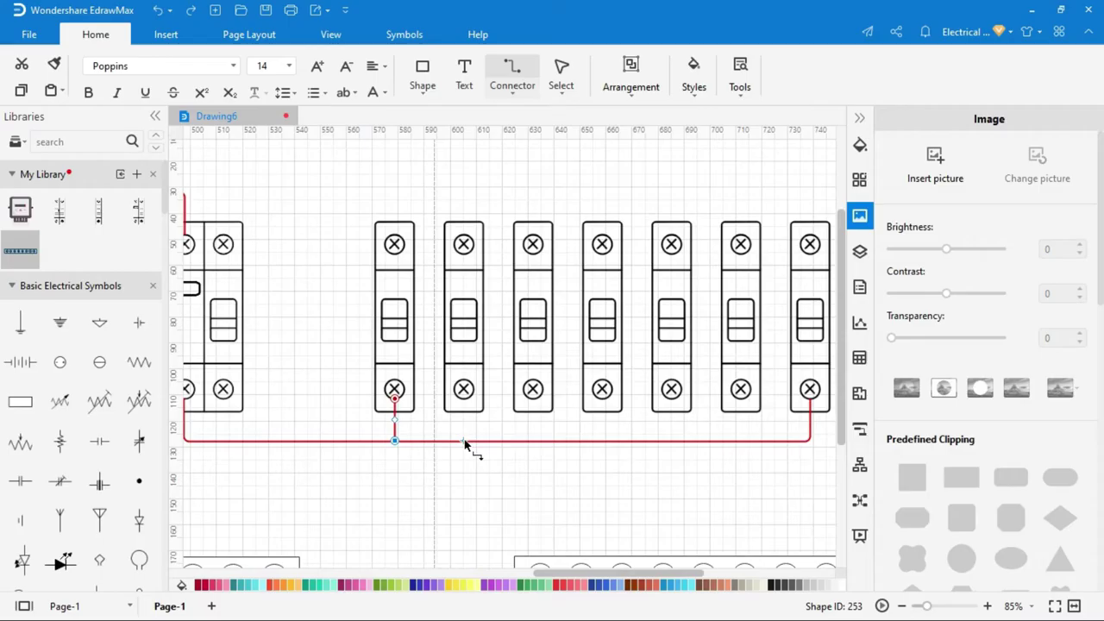
left_click_drag(464, 440, 464, 399)
left_click_drag(533, 440, 532, 399)
left_click_drag(602, 441, 602, 399)
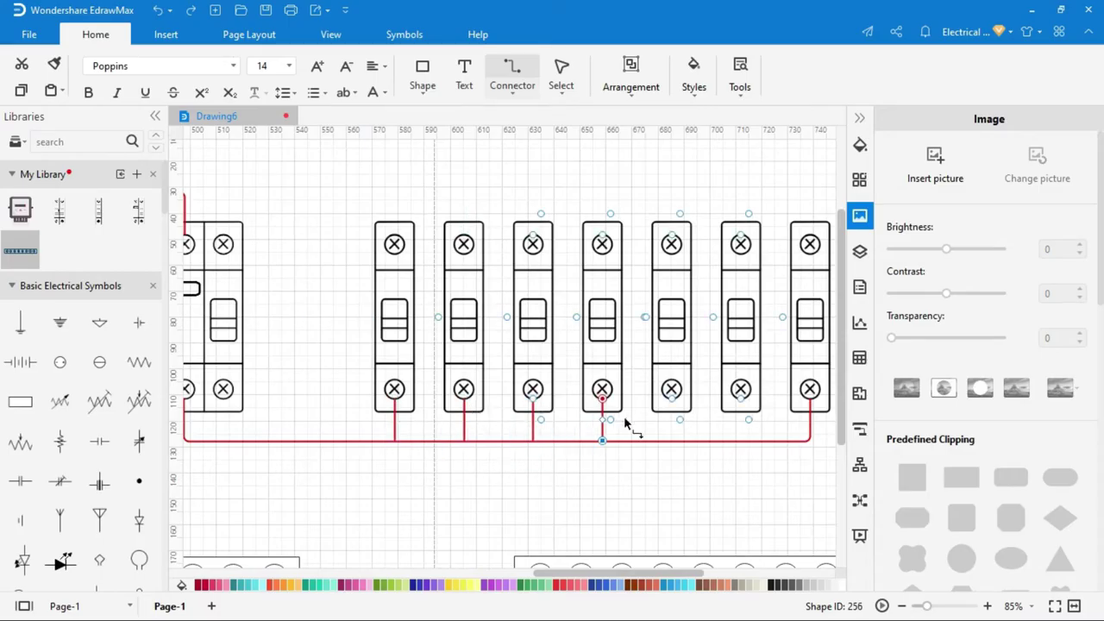
left_click_drag(672, 441, 672, 400)
left_click_drag(740, 440, 740, 399)
scroll(534, 419, "down", 1)
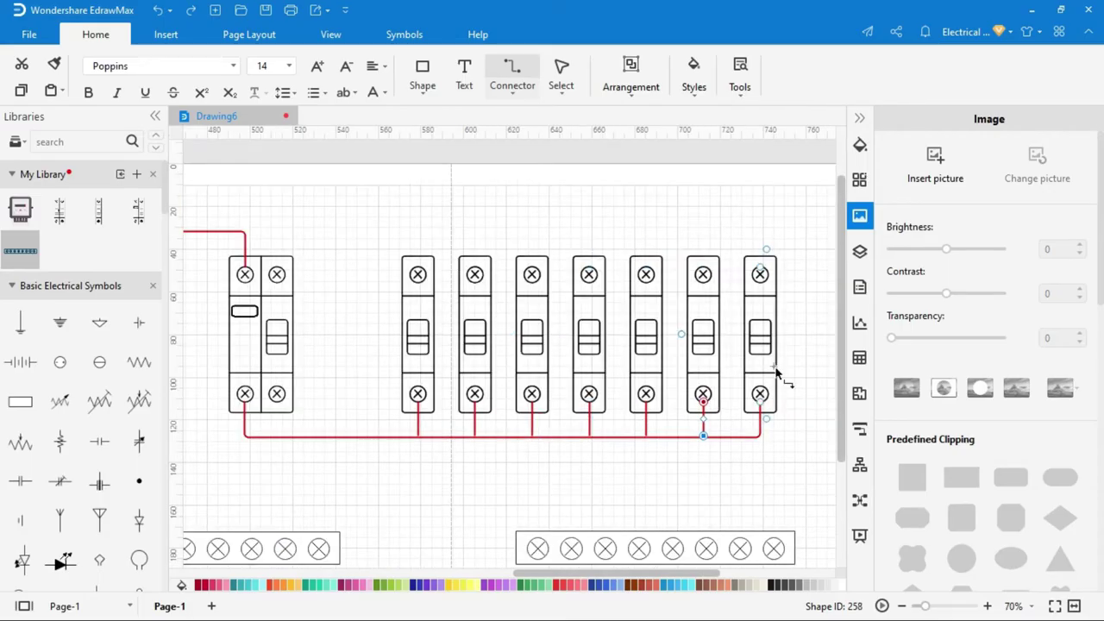
- Set the first default connector arrow style to 08
left_click_drag(841, 389, 839, 339)
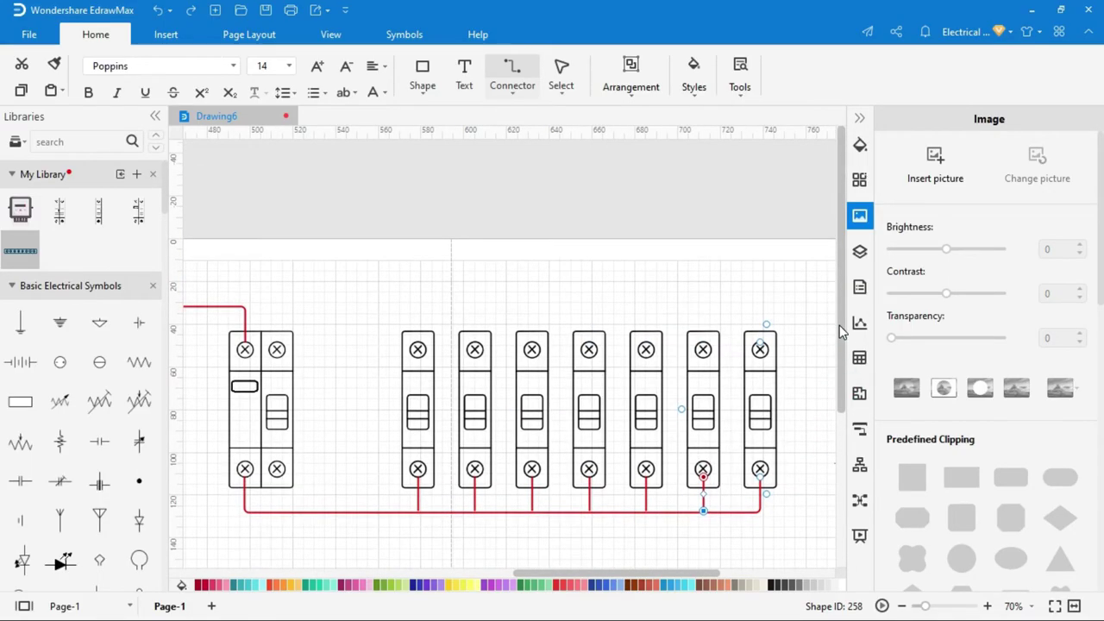
scroll(323, 362, "down", 1)
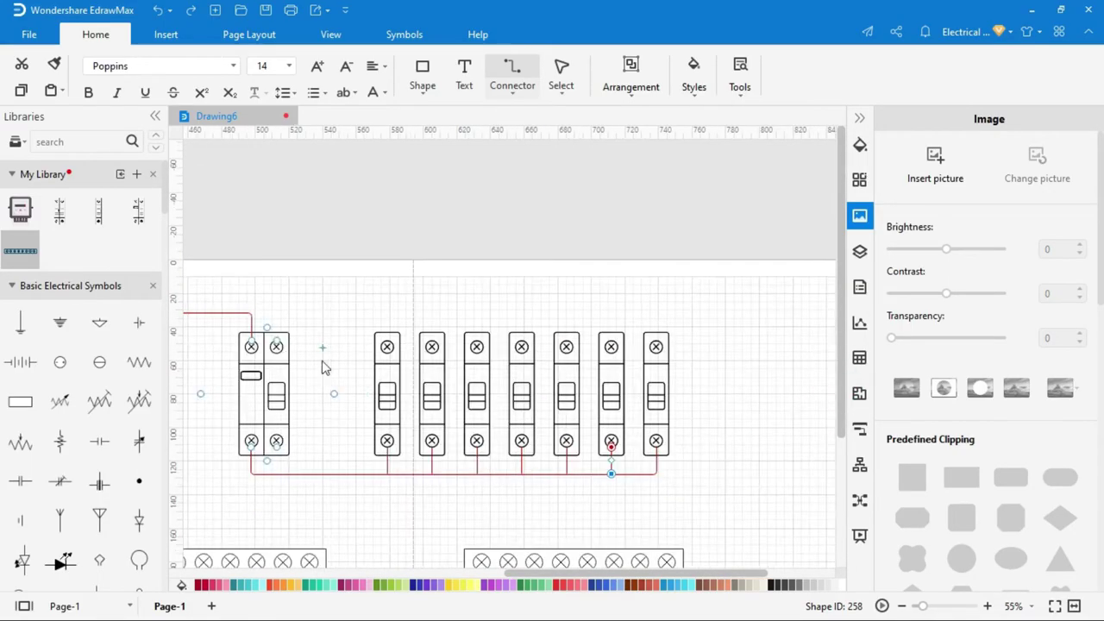
left_click(30, 36)
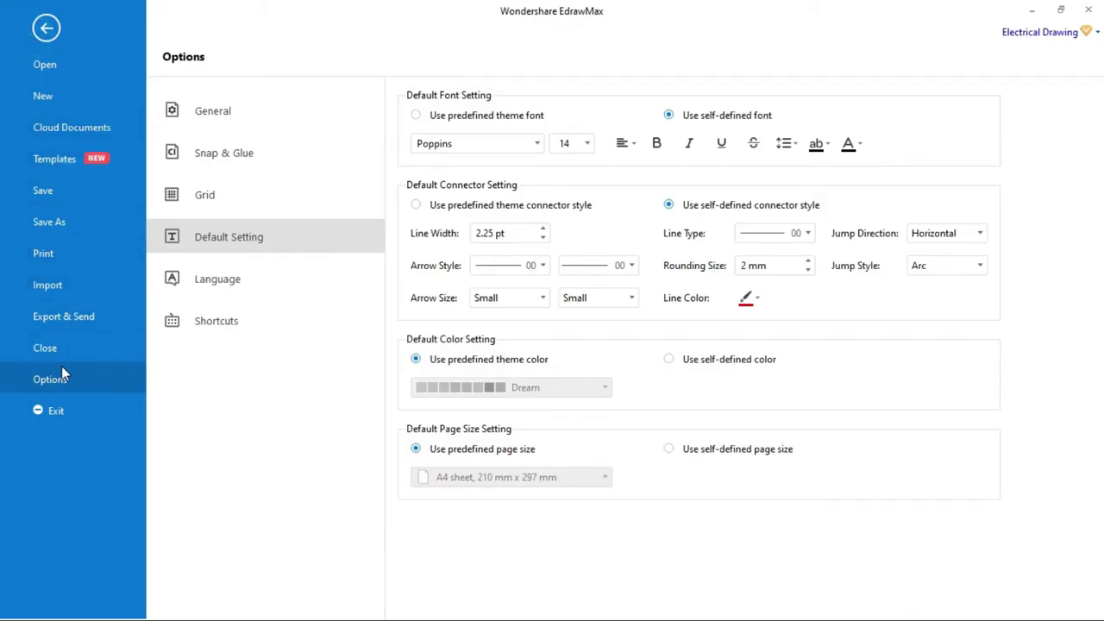
left_click(535, 265)
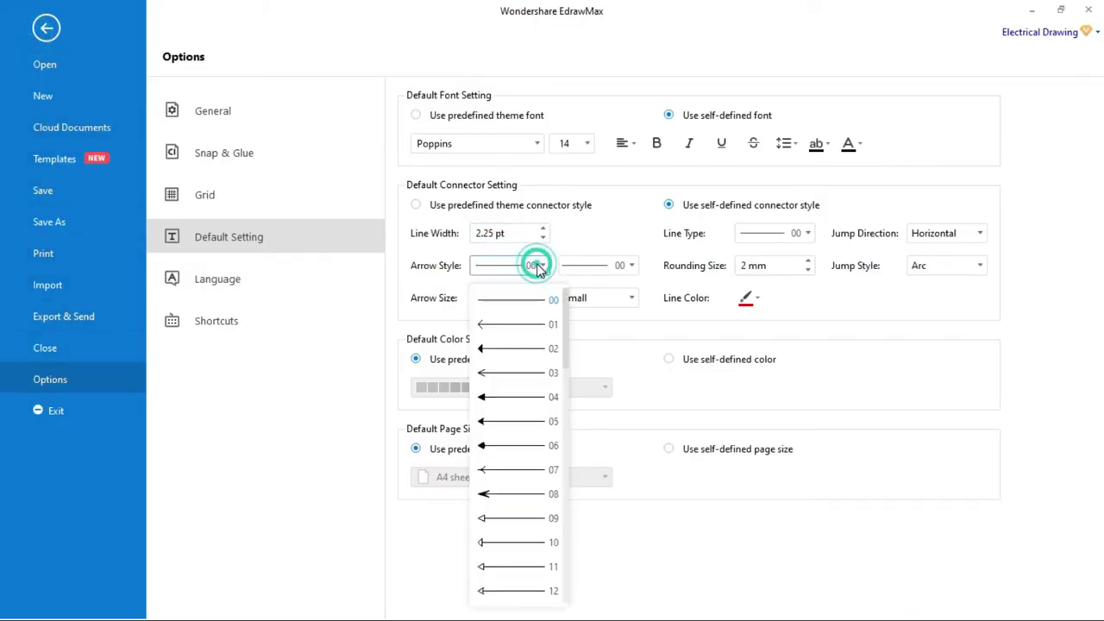
left_click(514, 495)
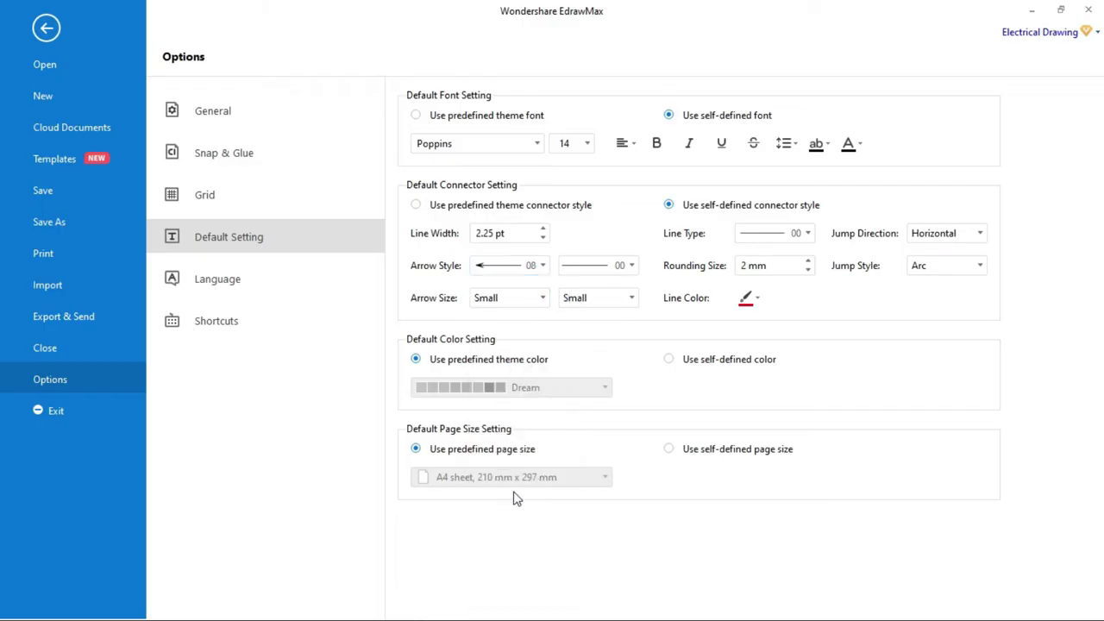
left_click(50, 29)
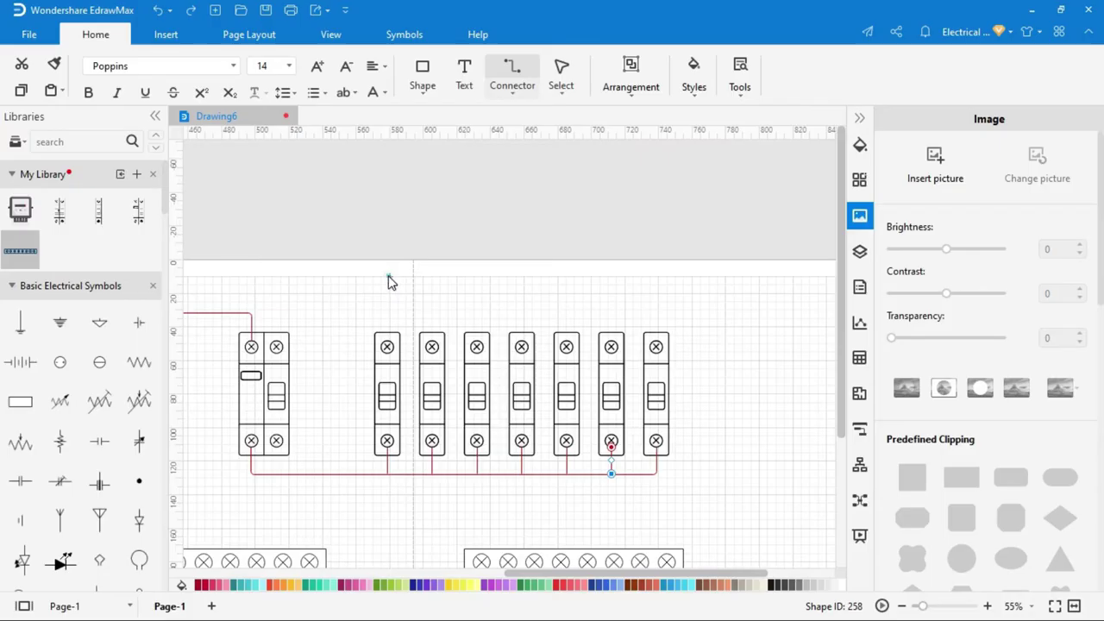
- Draw a red arrow pointing upward from the upper terminal of each of the seven 1-pole MCBs
left_click_drag(389, 281, 388, 343)
left_click_drag(432, 278, 432, 343)
left_click_drag(475, 278, 476, 343)
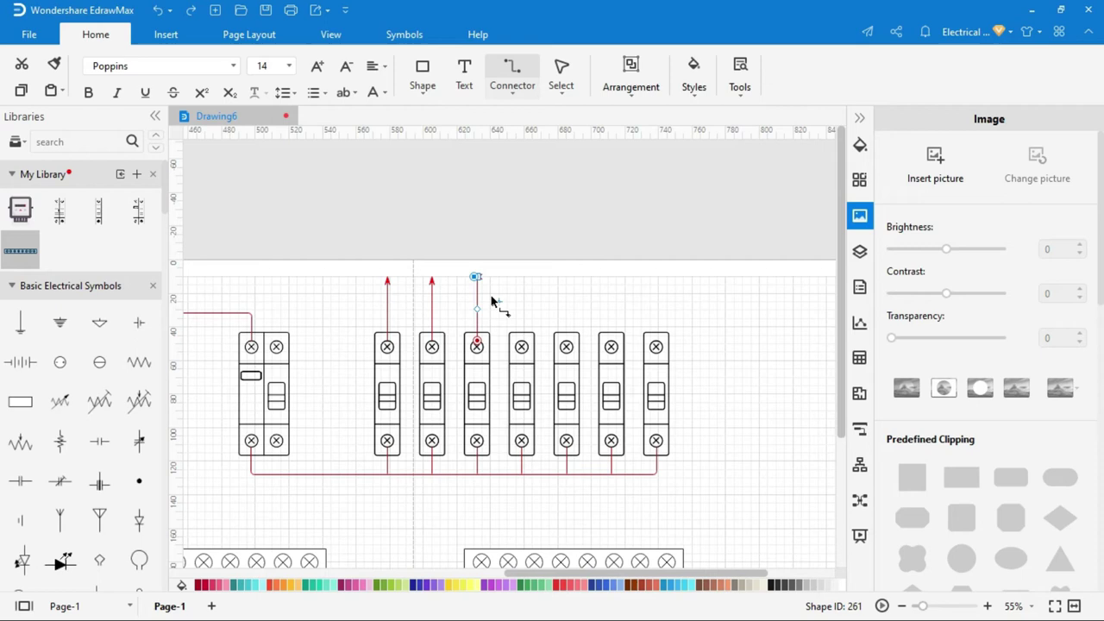
scroll(491, 302, "up", 3)
left_click_drag(443, 172, 446, 299)
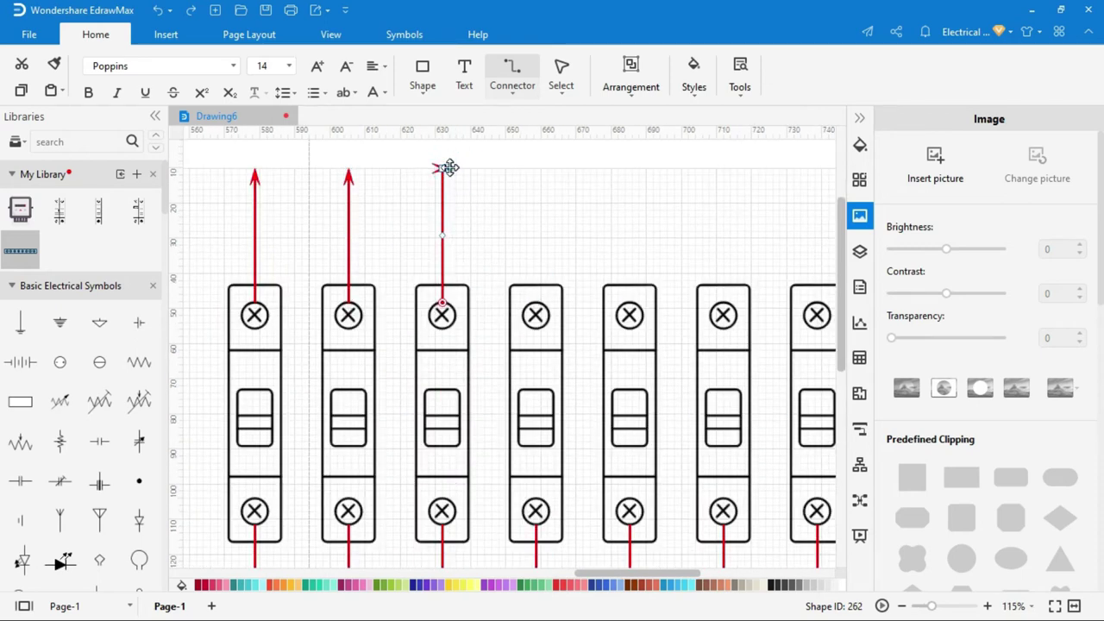
left_click_drag(537, 308, 536, 302)
left_click_drag(630, 168, 629, 302)
left_click_drag(722, 169, 724, 302)
scroll(570, 188, "right", 3)
left_click_drag(549, 169, 561, 276)
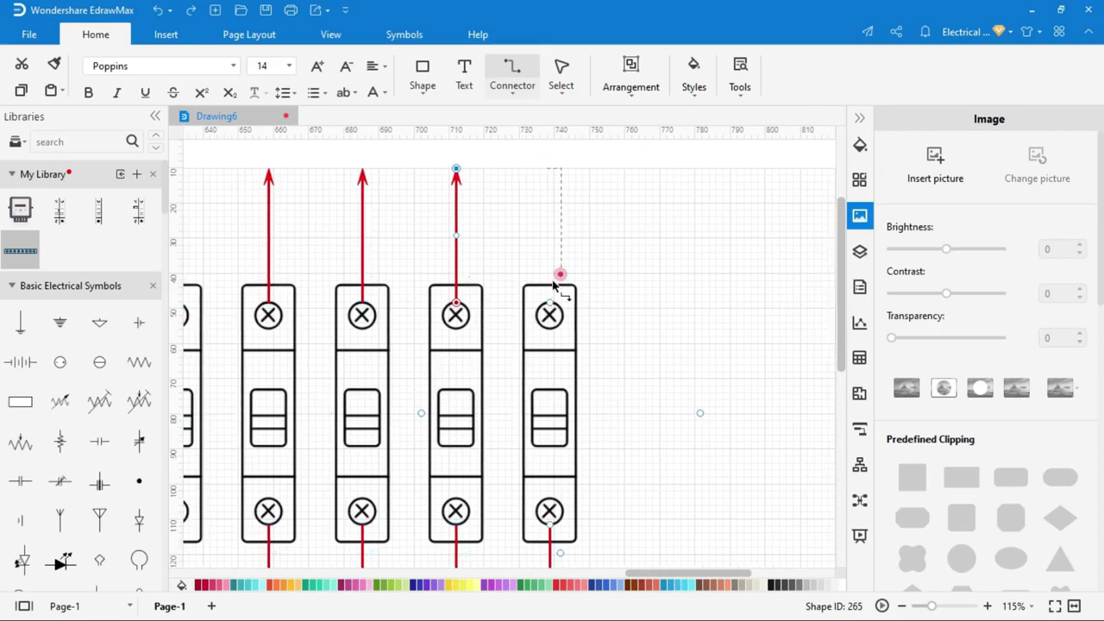
- Set the first default connector arrow style to 00 and the line color to black
scroll(563, 278, "down", 3)
left_click_drag(635, 573, 436, 571)
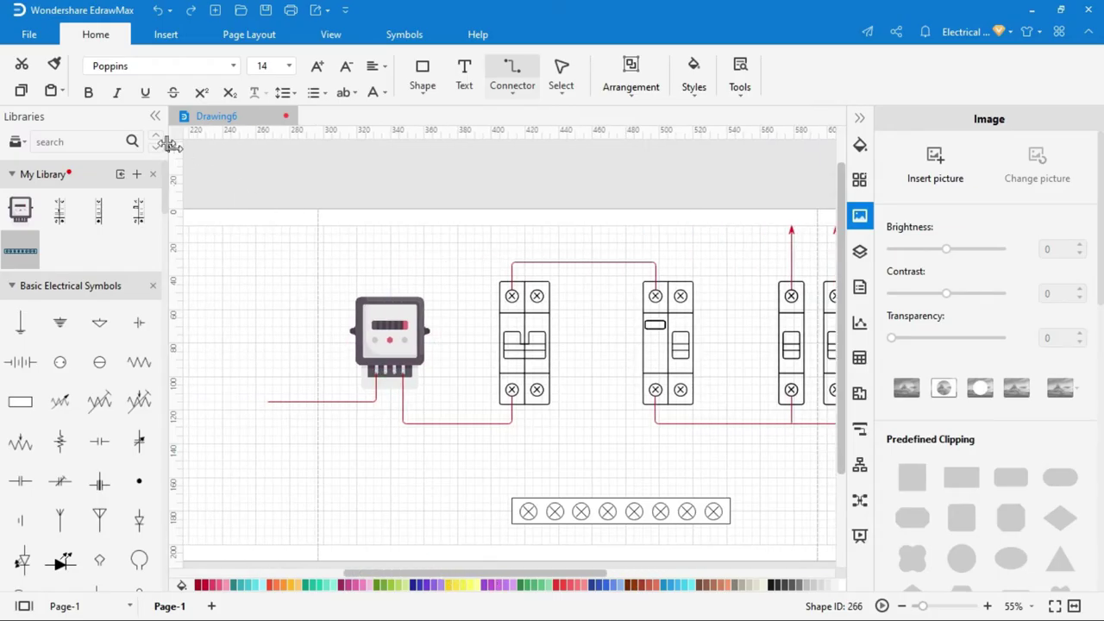
left_click(34, 38)
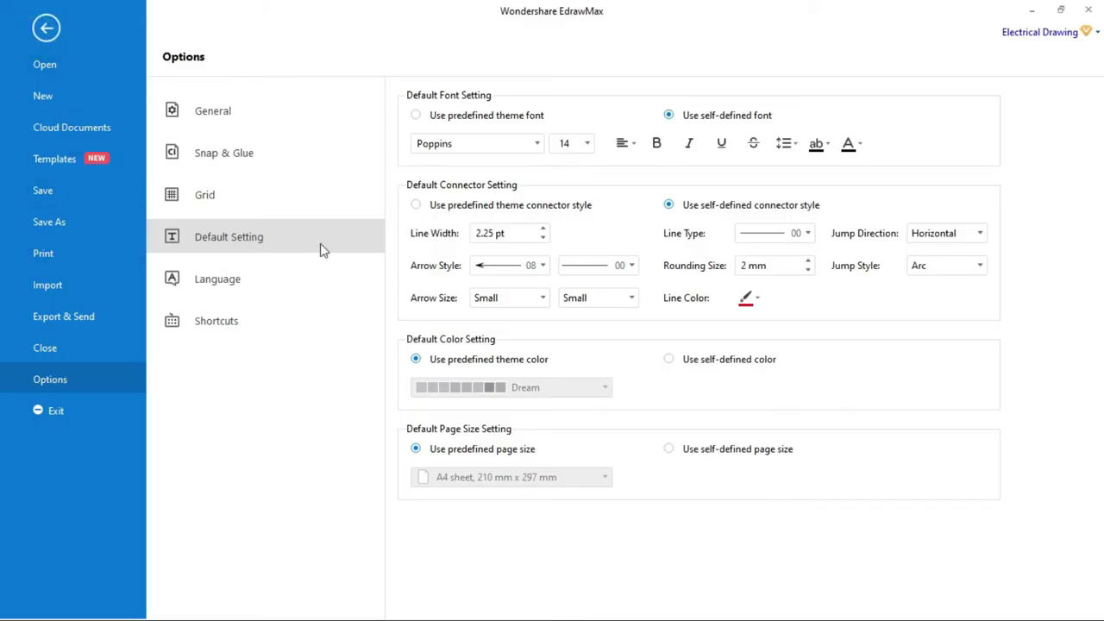
left_click(487, 268)
left_click(530, 303)
left_click(756, 298)
left_click(781, 352)
left_click(46, 27)
- Draw black connectors from the incoming supply to the energy meter and from the meter to the 2-pole MCB's second lower terminal, routed below the red line
scroll(269, 425, "up", 3)
mouse_move(264, 426)
left_mouse_down()
mouse_move(337, 422)
mouse_move(449, 343)
left_mouse_up()
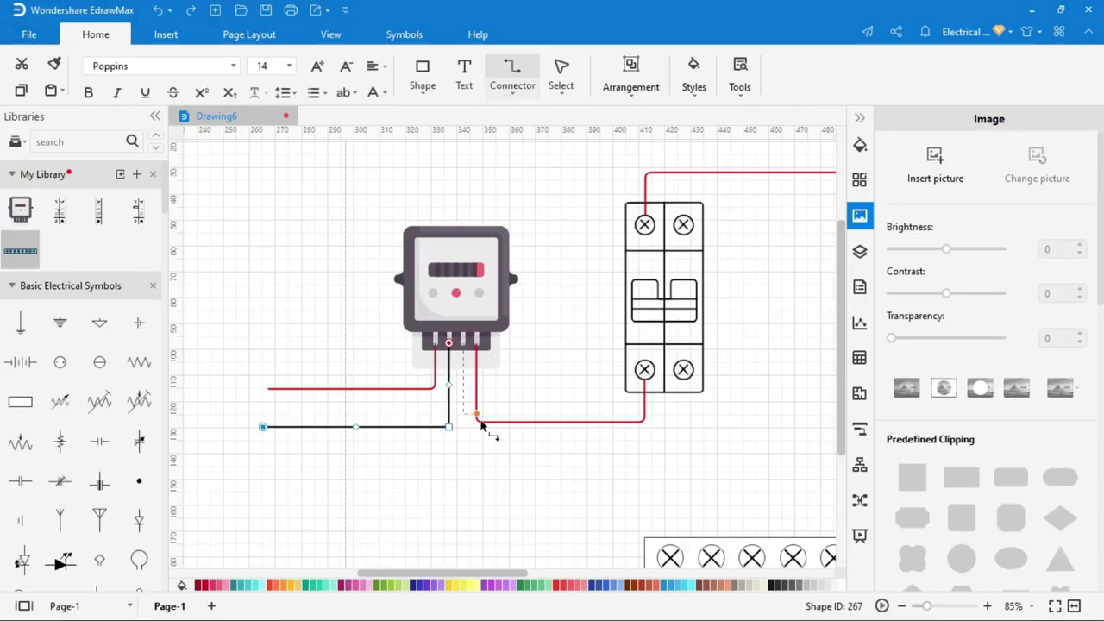
left_click_drag(683, 378, 462, 343)
left_click_drag(573, 422, 580, 453)
- Lower the horizontal segments of the black and red incoming supply lines to line up with the meter's outgoing lines
left_click(565, 76)
left_click(368, 427)
left_click_drag(357, 426, 358, 451)
left_click(357, 390)
left_click_drag(351, 388, 350, 417)
- Connect the second upper terminals of the 2-pole MCB and ELCB with a black connector, raising its horizontal segment above the red one
left_click_drag(512, 572, 597, 576)
left_click(512, 75)
left_click_drag(567, 205, 580, 216)
left_click(562, 76)
left_click_drag(468, 173, 468, 155)
left_click(466, 401)
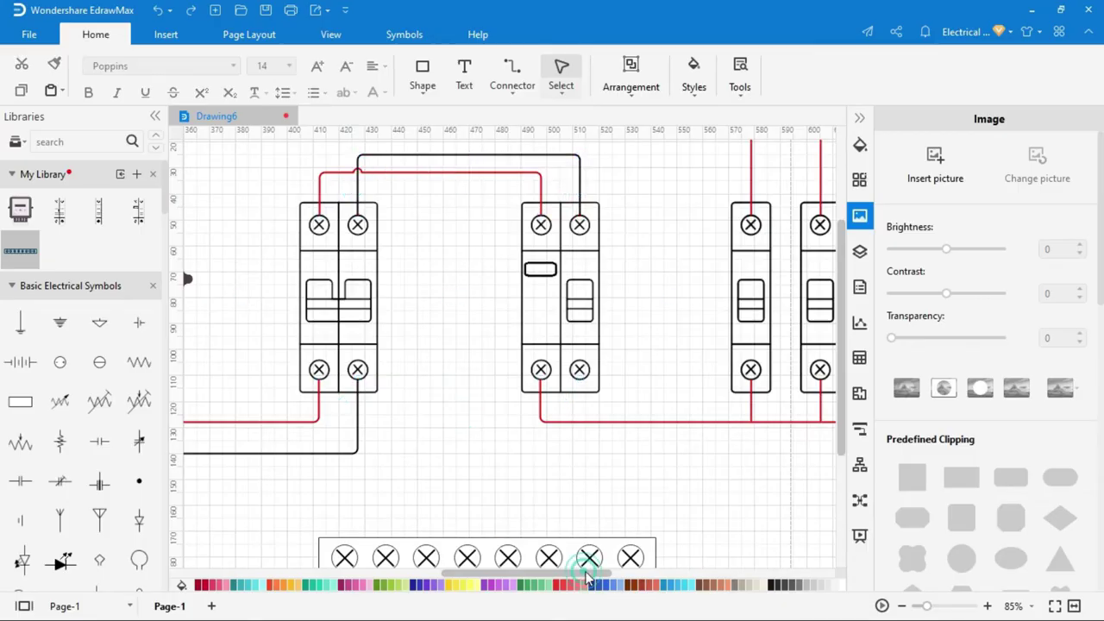
- Move the first terminal strip below the ELCB and shift the second strip farther away from it
left_click_drag(586, 573, 632, 573)
scroll(715, 330, "down", 1)
left_click_drag(385, 485, 612, 484)
left_click_drag(595, 573, 686, 572)
left_click_drag(571, 488, 651, 491)
left_click_drag(664, 573, 556, 573)
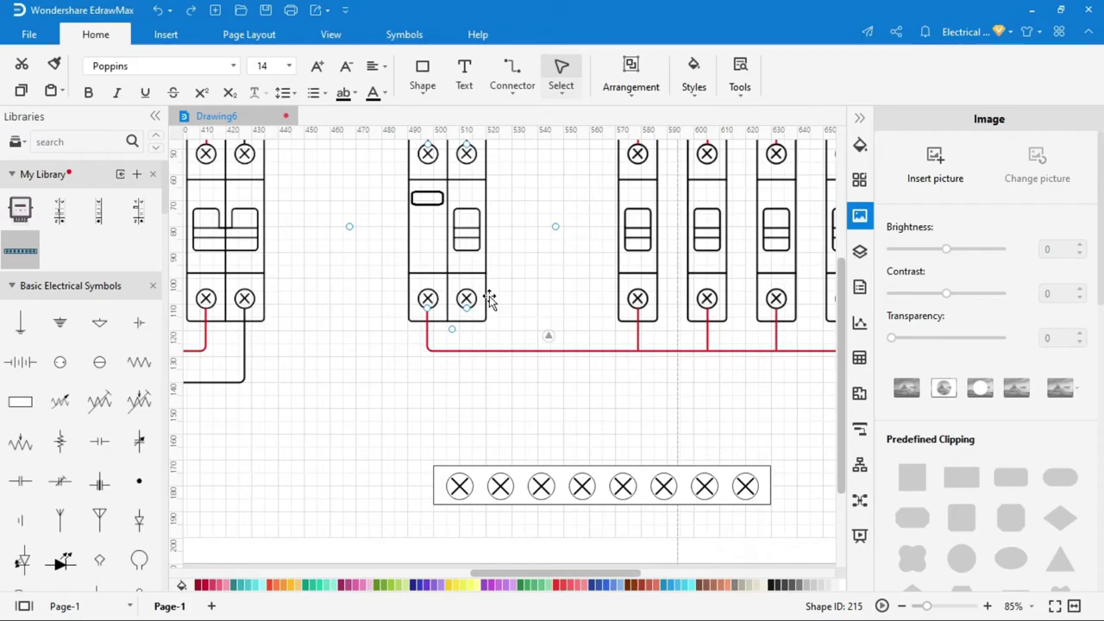
- Connect the ELCB's second lower terminal to the first terminal of the strip below in black, aligning the strip so the line runs straight
left_click(514, 76)
mouse_move(466, 307)
left_mouse_down()
mouse_move(459, 473)
mouse_move(493, 485)
left_mouse_up()
left_click(565, 72)
key("Left")
key("Left")
key("Left")
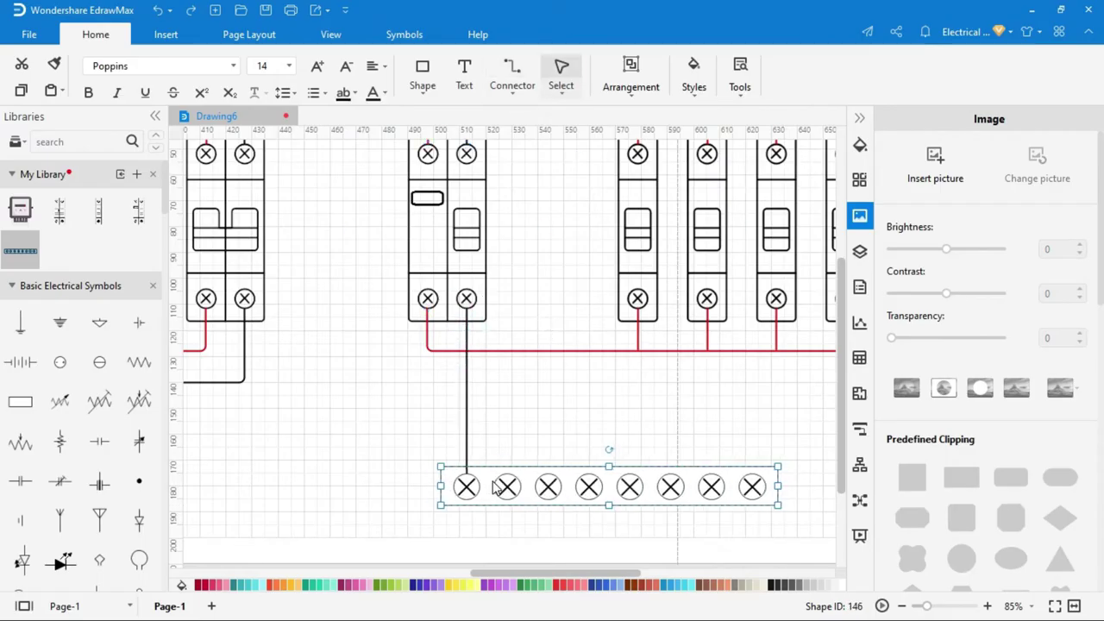
left_click(465, 352)
left_click_drag(467, 387, 471, 387)
left_click(517, 451)
- Draw black downward arrow connectors from the second to eighth terminals of the strip below the ELCB
scroll(434, 340, "down", 3)
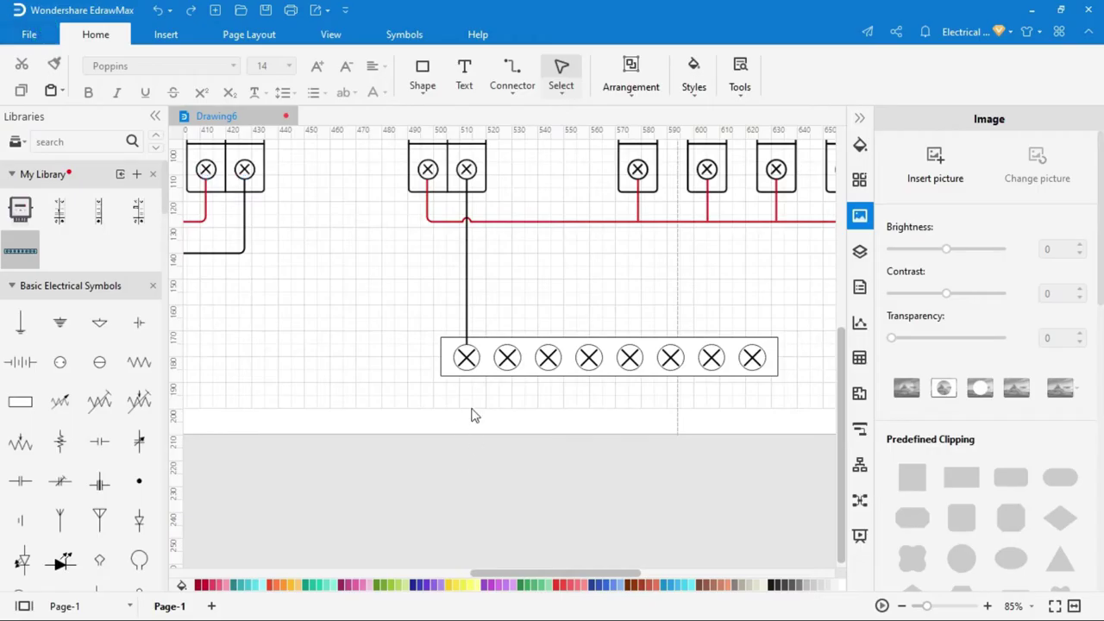
key("ctrl+3")
left_click_drag(507, 370, 507, 434)
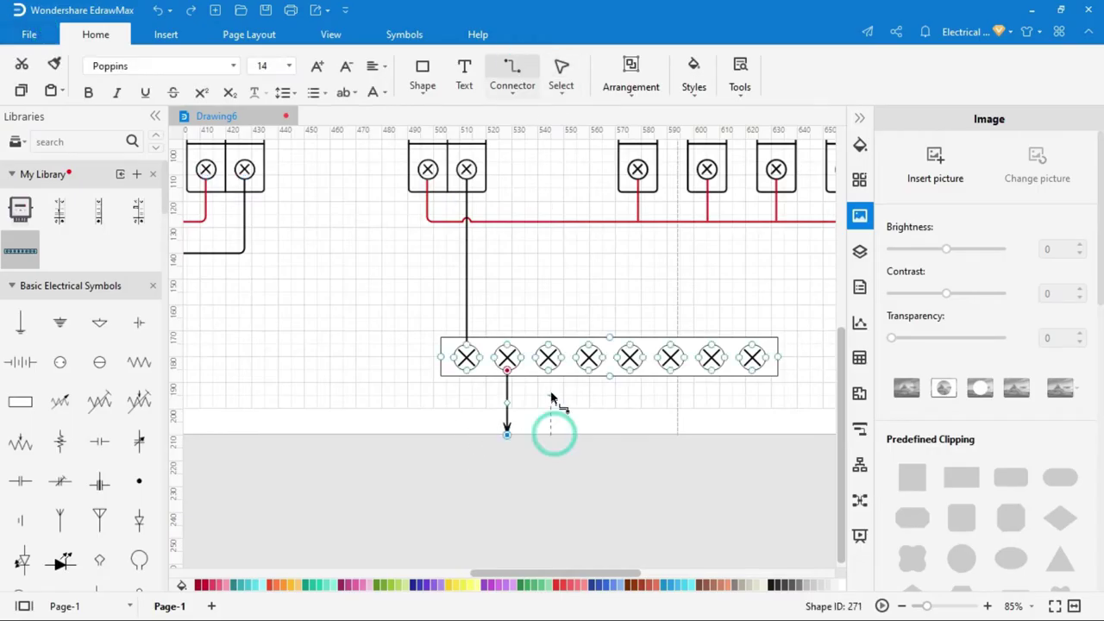
left_click_drag(547, 370, 547, 433)
left_click_drag(588, 371, 588, 434)
left_click_drag(630, 371, 630, 435)
left_click_drag(670, 370, 670, 434)
left_click_drag(711, 370, 711, 433)
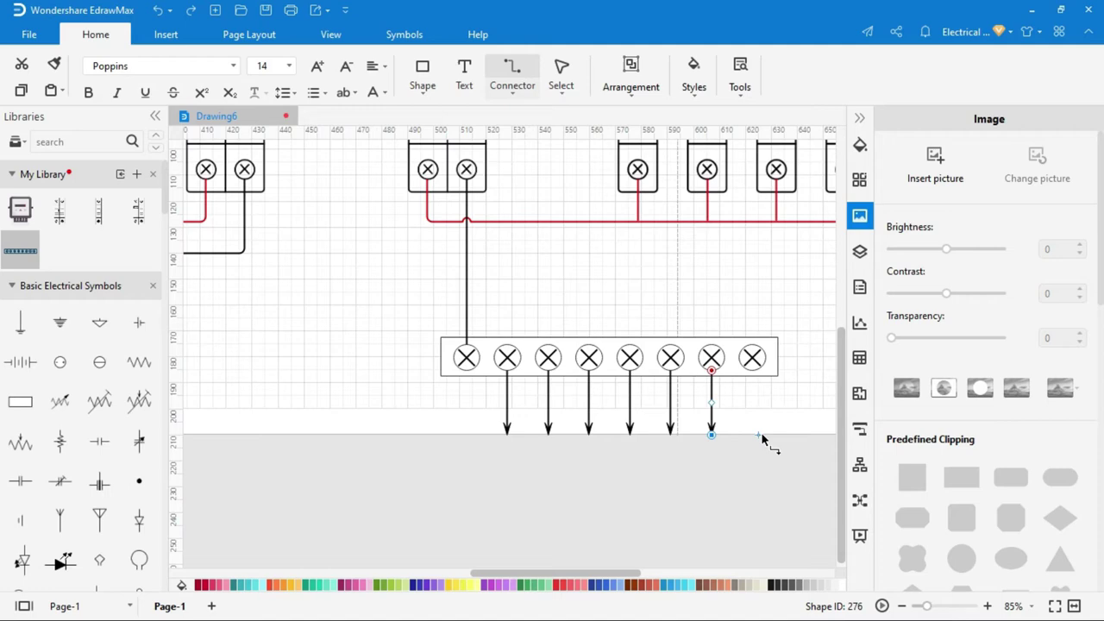
left_click_drag(752, 371, 752, 434)
- Search the symbol library for "earth" and place the ground symbol below the second terminal strip's first terminal
left_click_drag(561, 573, 603, 573)
scroll(432, 364, "down", 3)
scroll(482, 310, "right", 2)
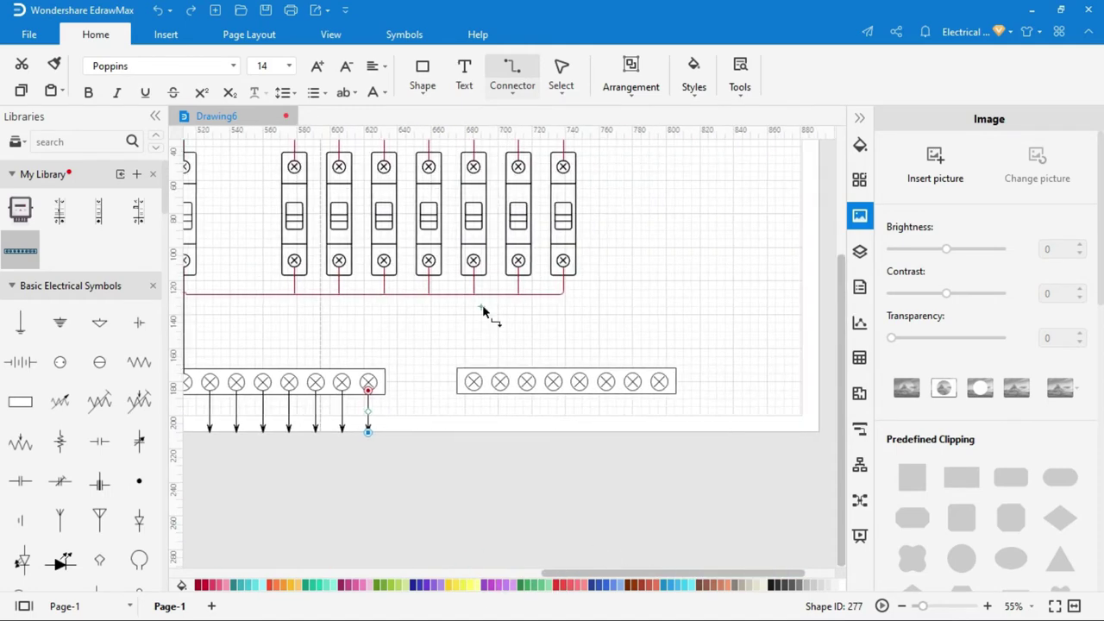
left_click(83, 141)
type("earth")
key("Return")
scroll(475, 439, "up", 5)
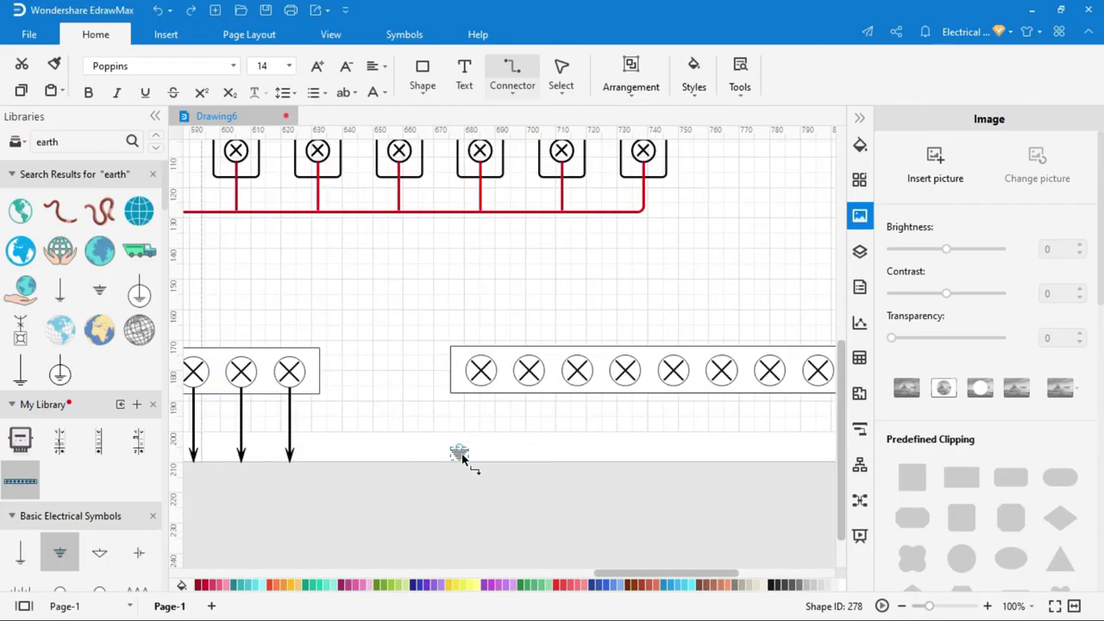
left_click_drag(462, 457, 457, 456)
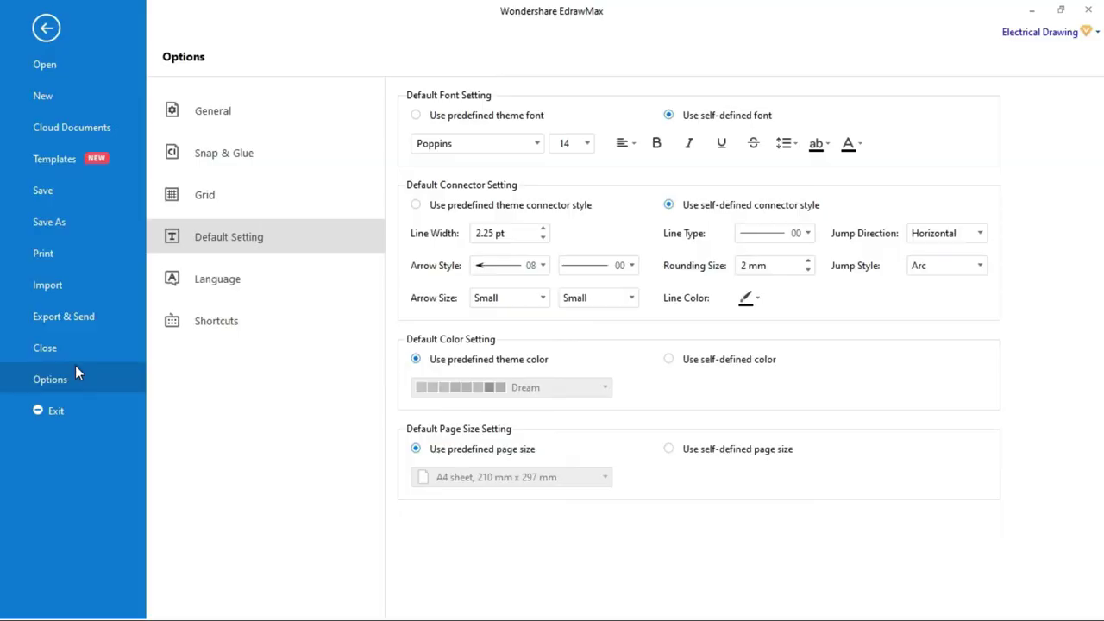
- Set the default connector color to green and connect the second strip's first terminal to the ground symbol
left_click(746, 297)
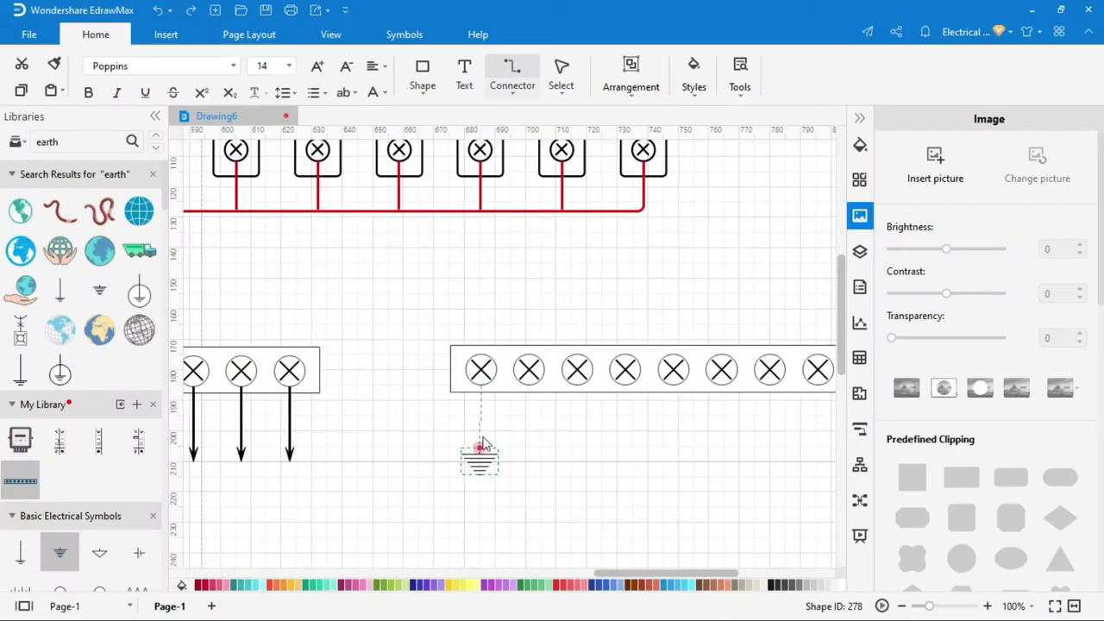
left_click(479, 463)
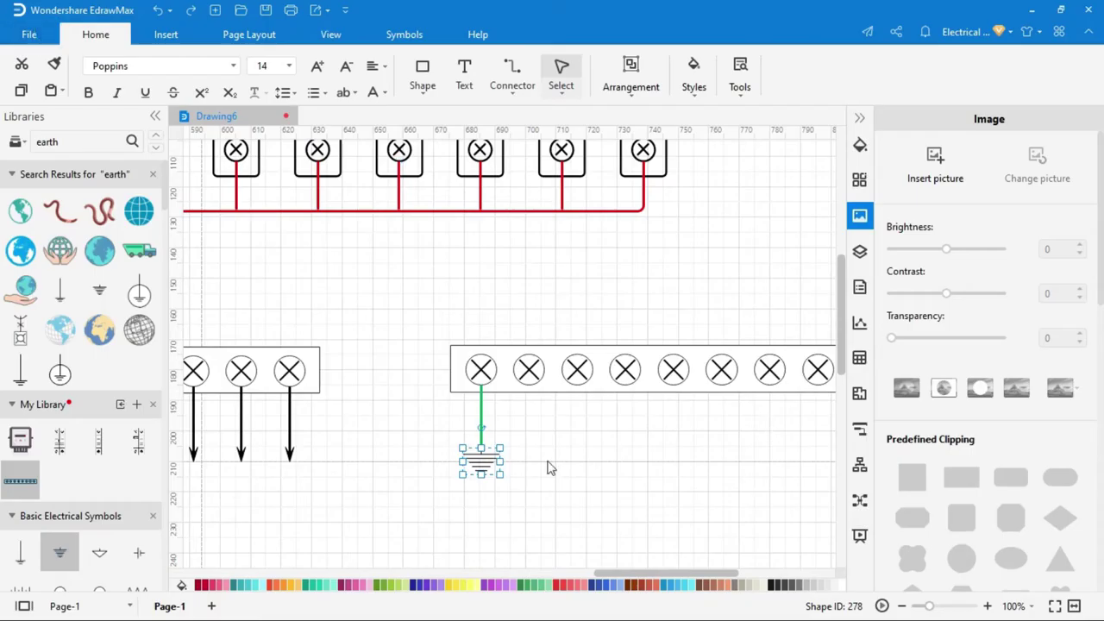
- Draw green downward arrow connectors from the second to eighth terminals of the second strip
key("ctrl+3")
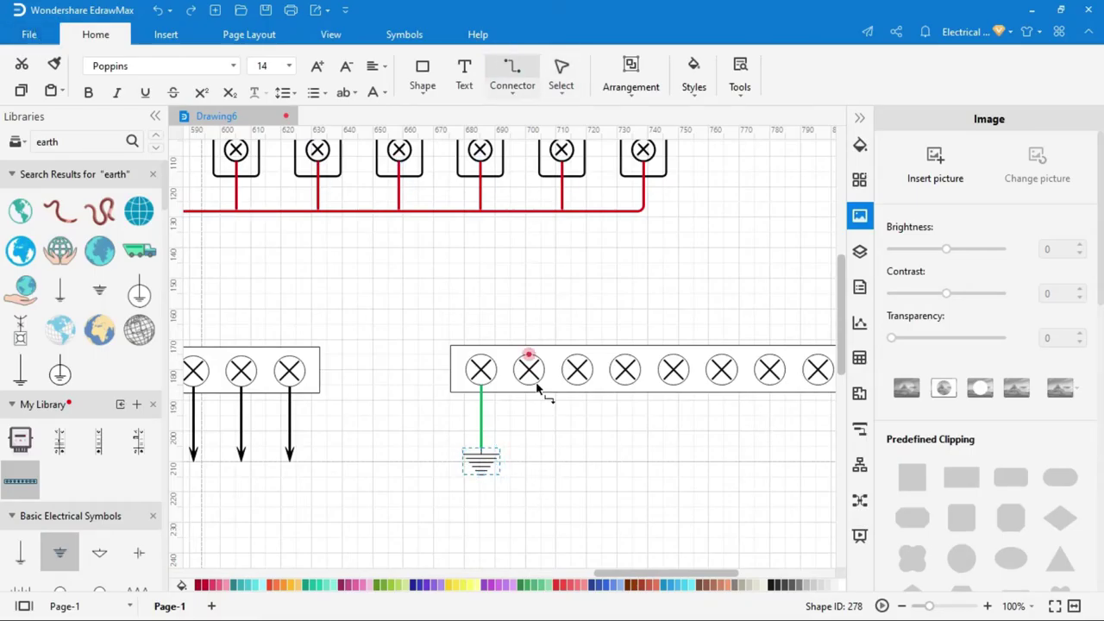
left_click_drag(529, 384, 528, 492)
left_click_drag(577, 384, 577, 492)
left_click_drag(625, 385, 625, 491)
left_click_drag(673, 385, 676, 492)
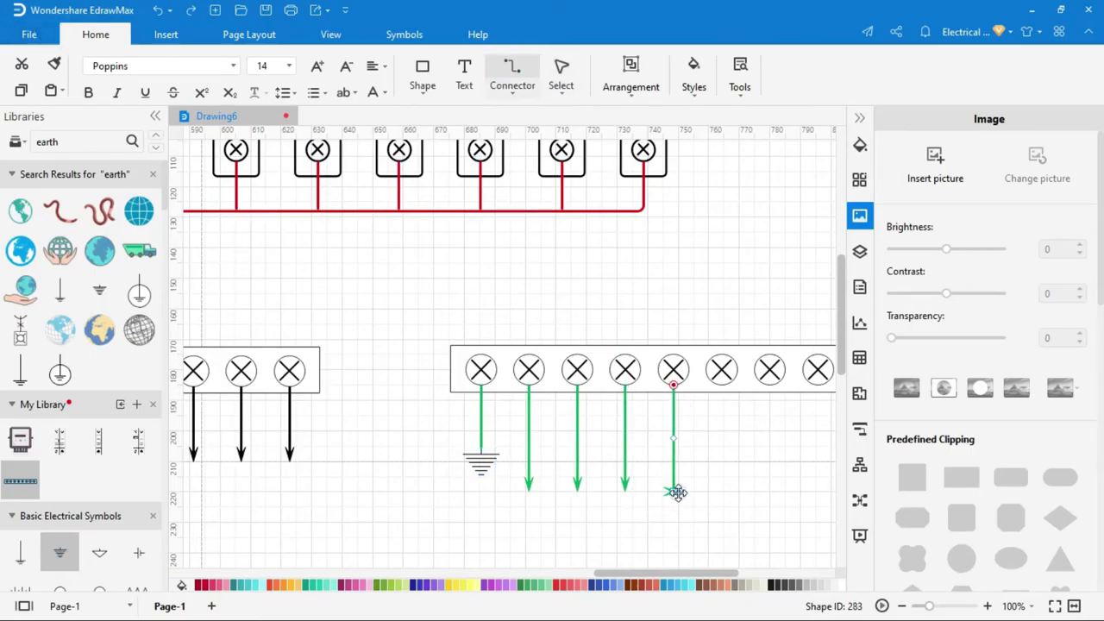
scroll(678, 493, "right", 5)
left_click_drag(478, 384, 478, 491)
left_click_drag(527, 385, 527, 492)
left_click_drag(575, 384, 575, 492)
scroll(584, 422, "down", 1)
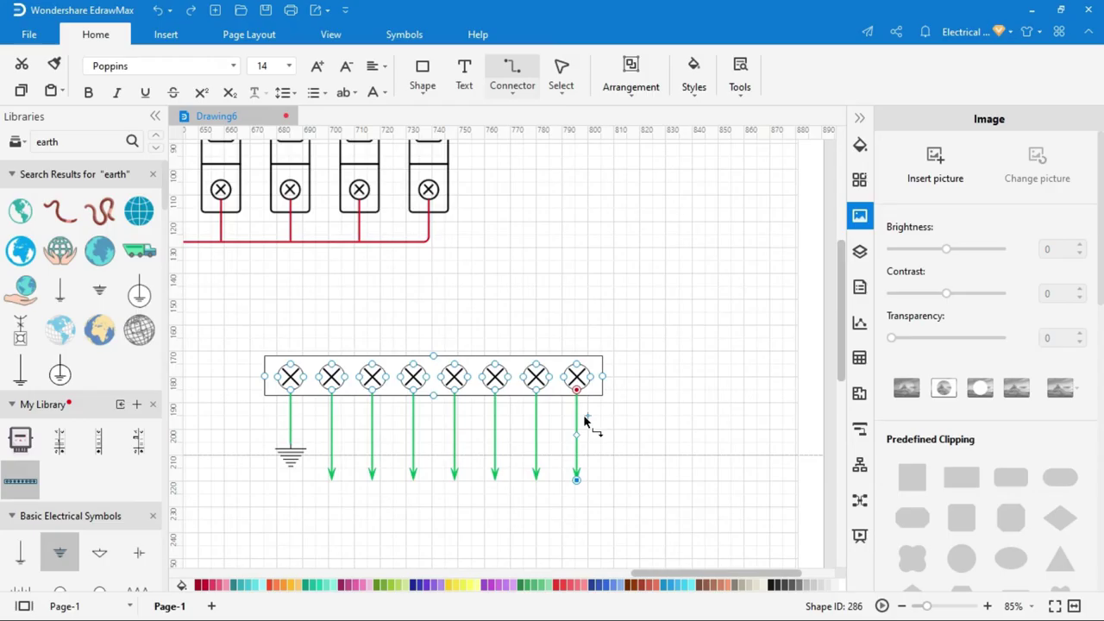
- Add the text "22V AC Power Supply From Pole" beside the open ends of the incoming supply lines
scroll(458, 382, "down", 4)
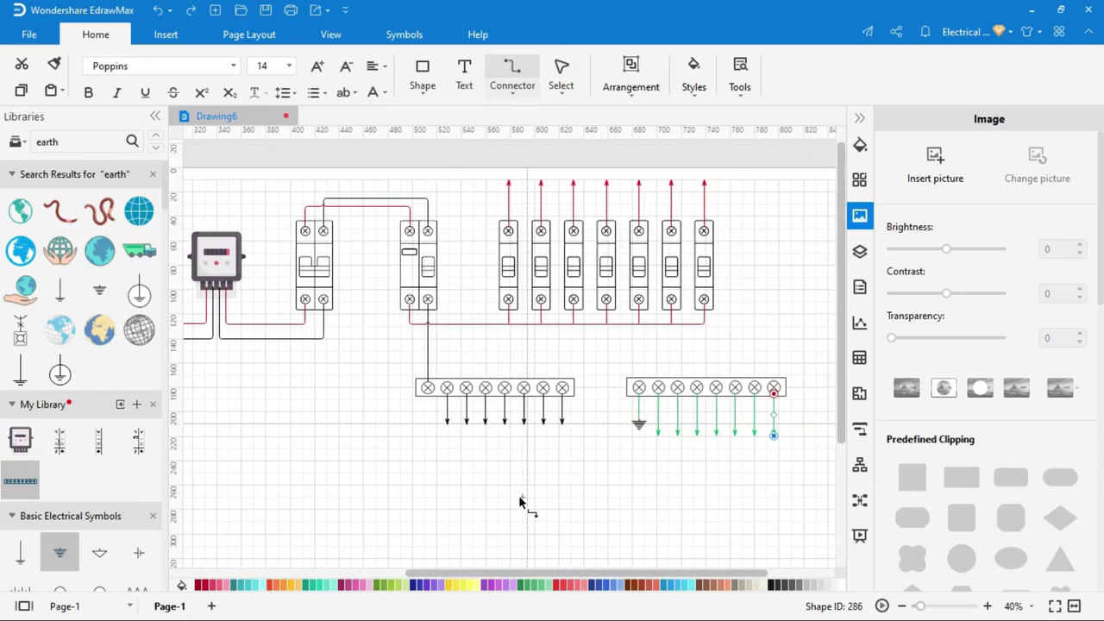
left_click_drag(495, 572, 403, 573)
scroll(302, 345, "up", 4)
key("ctrl+1")
left_click(349, 266)
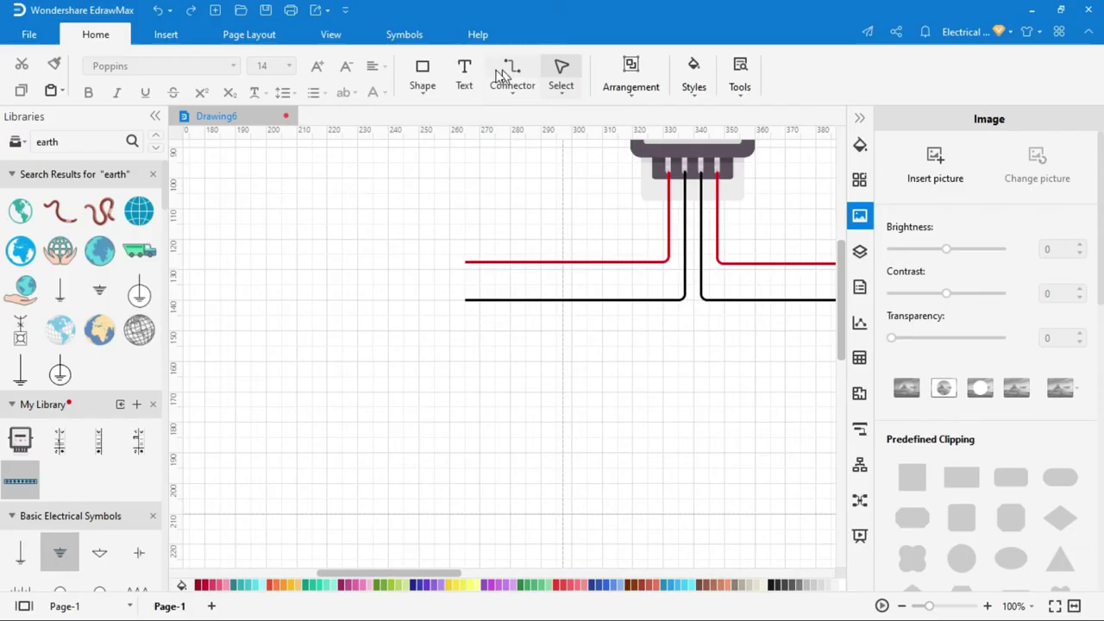
left_click(459, 71)
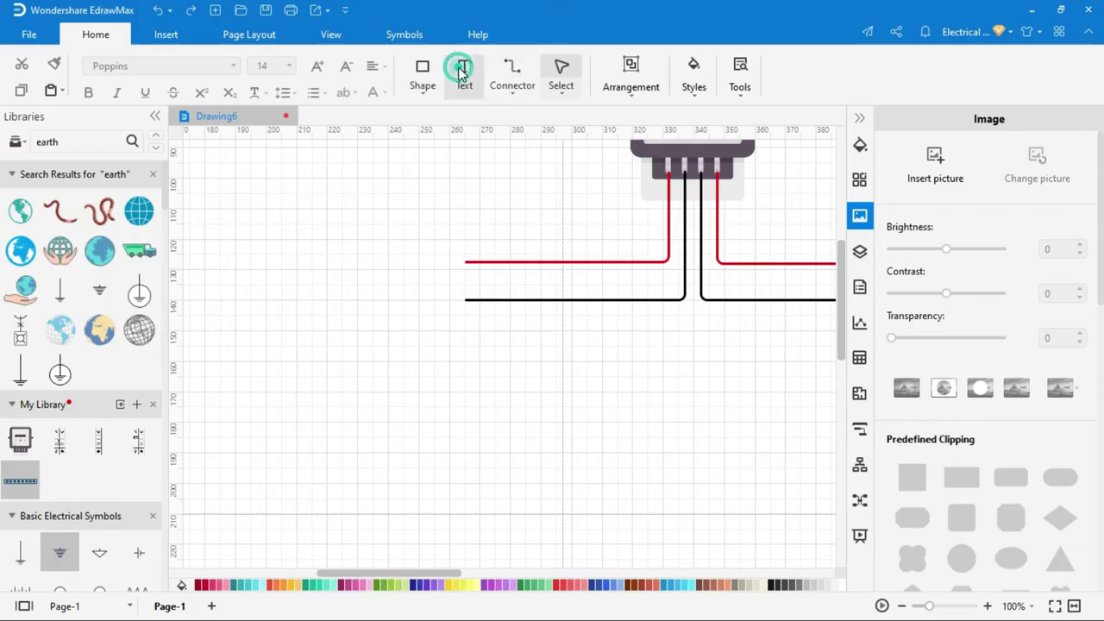
left_click_drag(316, 224, 422, 349)
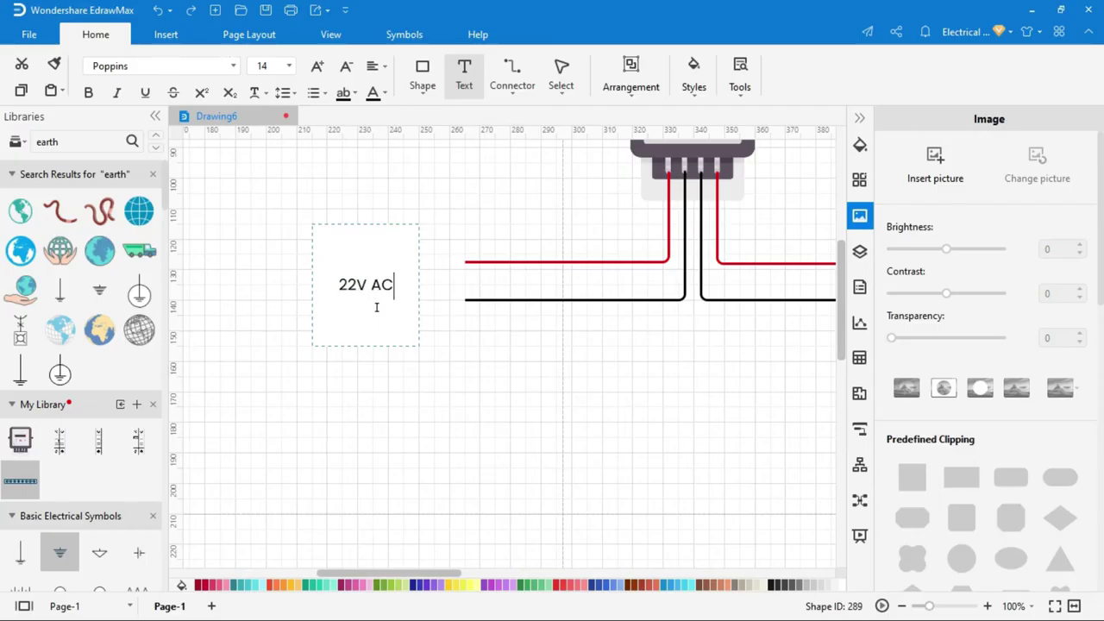
type("22V AC Power S")
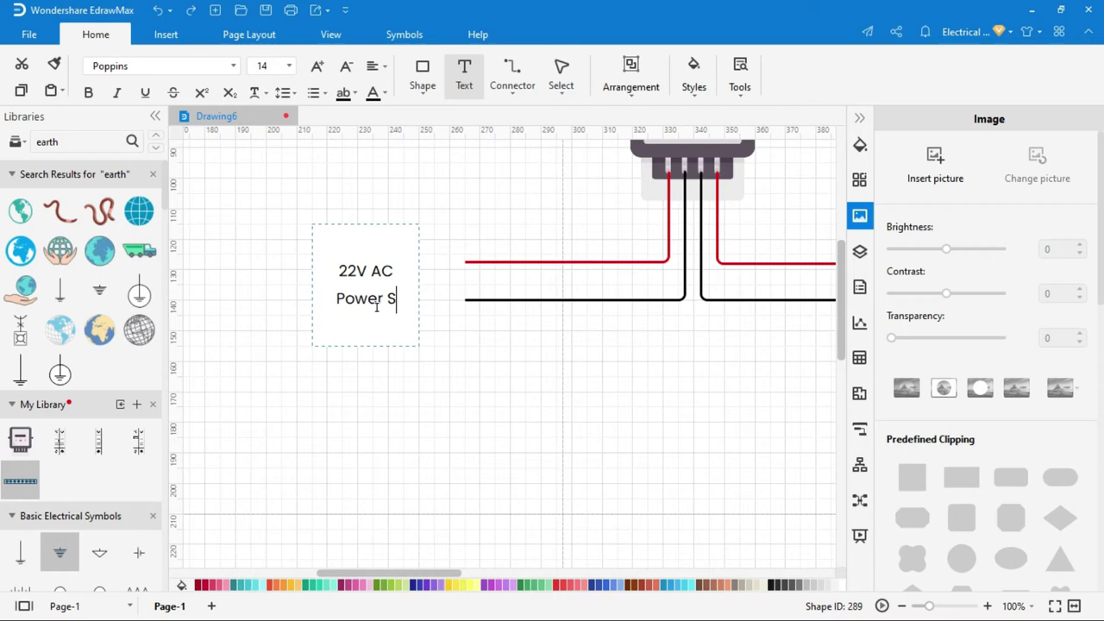
type("upply")
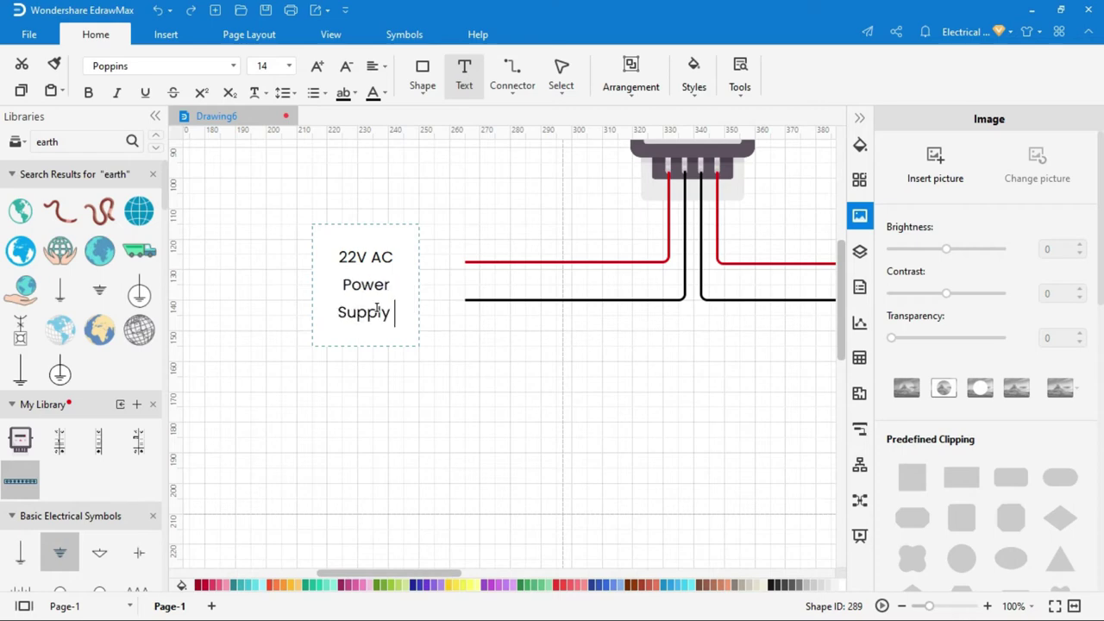
type(" From Pole")
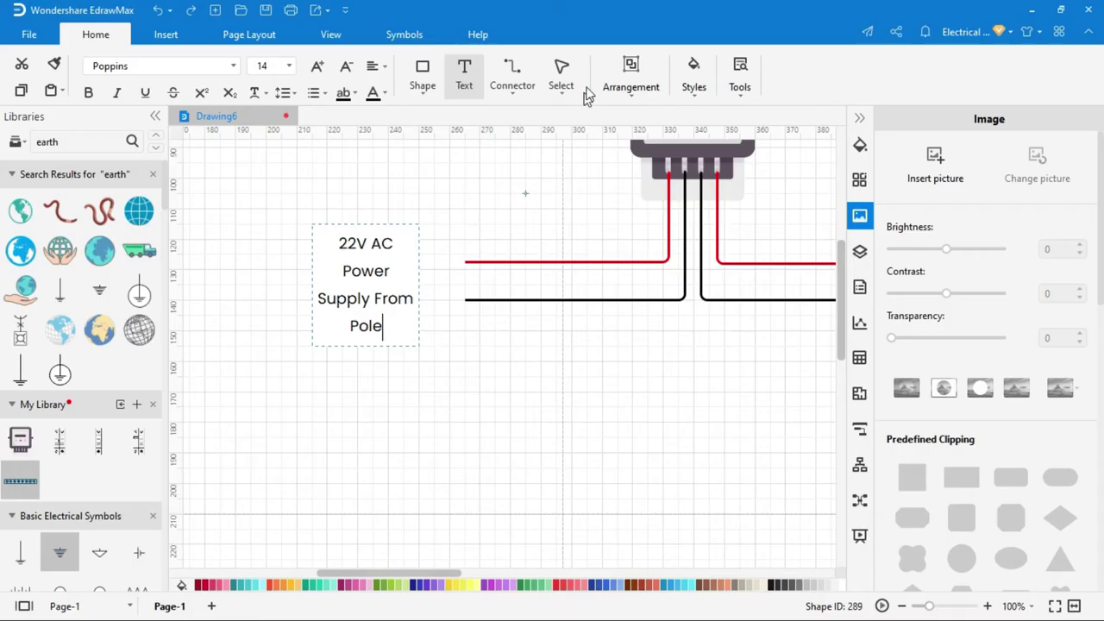
left_click(561, 76)
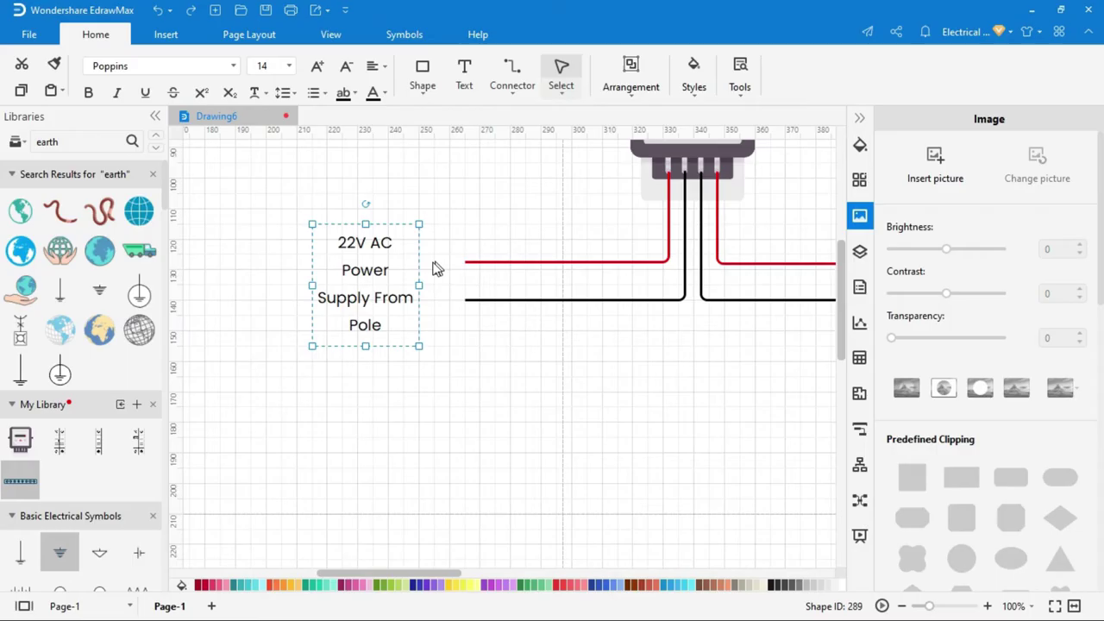
left_click_drag(383, 273, 373, 276)
- Label the incoming red line "Phase" above it and the black line "Neutral" below it
left_click(464, 73)
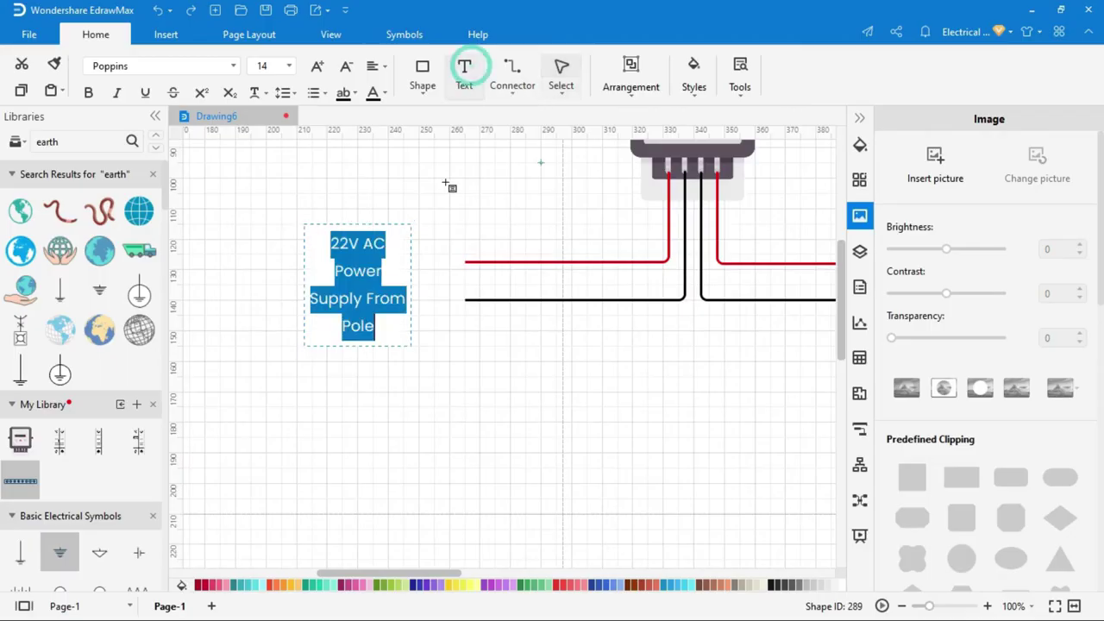
left_click(465, 241)
type("Phase")
left_click(474, 316)
type("Neutral")
left_click(527, 392)
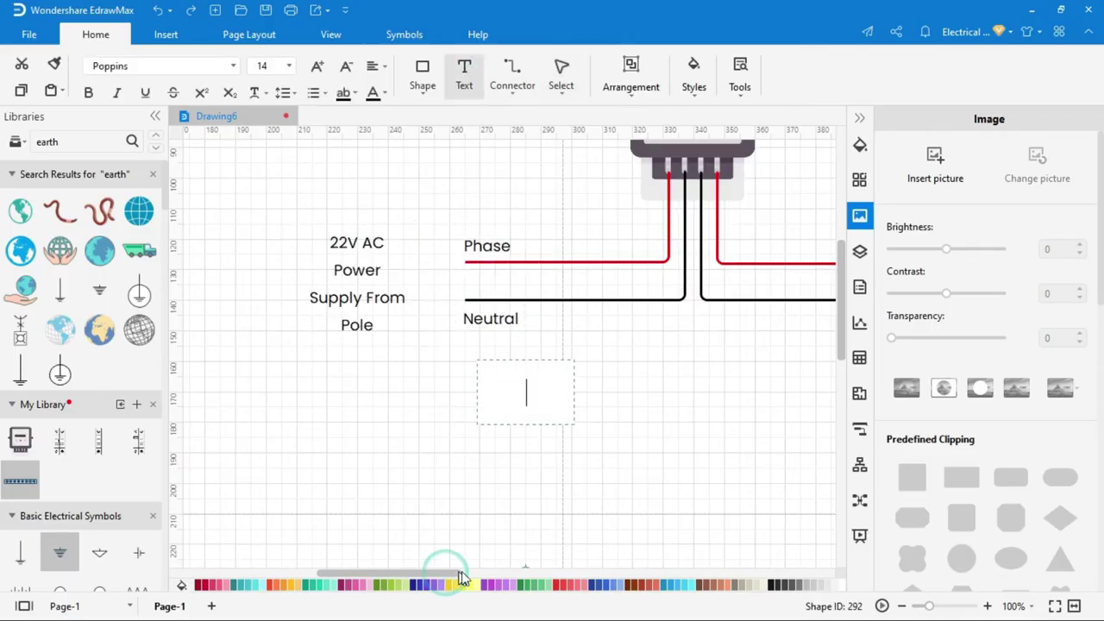
- Add the label "Energy Meter" above the meter
left_click_drag(447, 573, 500, 573)
left_click_drag(839, 340, 838, 274)
left_click_drag(408, 222, 517, 256)
type("Energy Meter")
left_click(585, 427)
- Add the label "2-Pole MCB" beside the two-pole breaker
left_click_drag(491, 572, 539, 572)
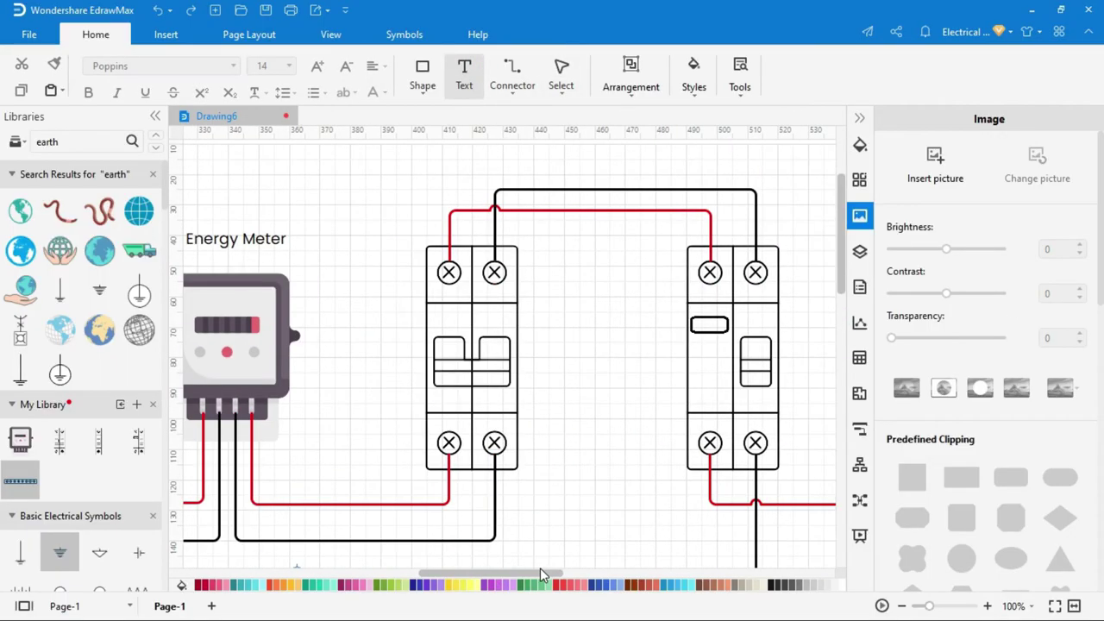
left_click_drag(527, 320, 586, 461)
type("2-Pol")
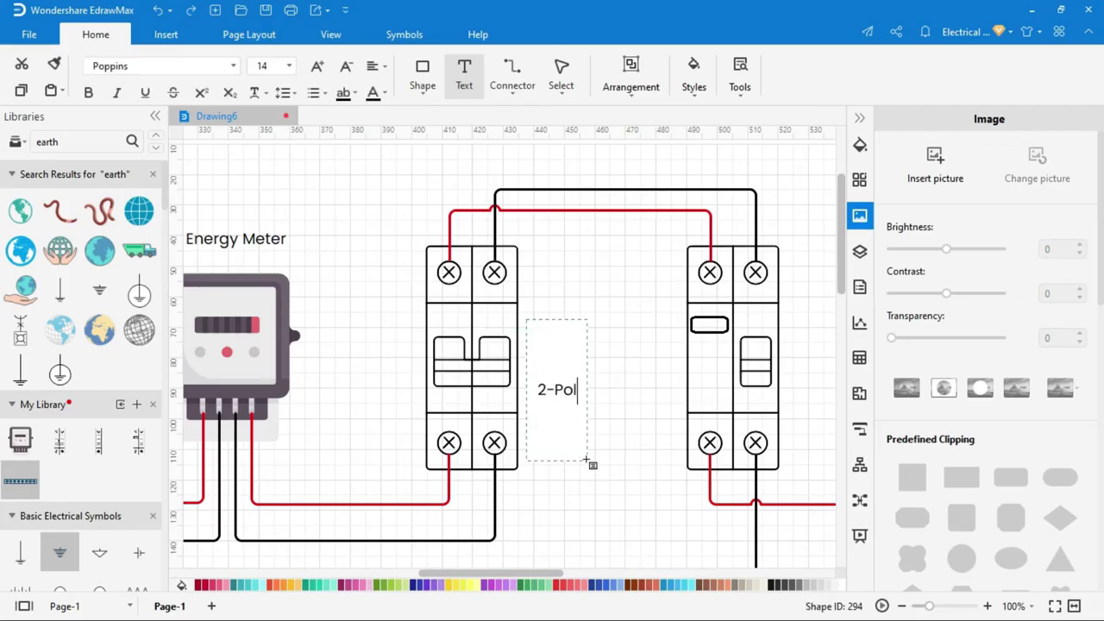
type("e MCB")
key("Escape")
- Add the label "ELCB" beside the ELCB
left_click_drag(488, 572, 548, 575)
key("ctrl+2")
left_click_drag(505, 343, 565, 418)
type("ELCB")
- Add the label "Single Pole MCB" below the red supply line of the seven one-pole breakers
left_click_drag(536, 573, 625, 578)
left_click_drag(367, 518, 615, 542)
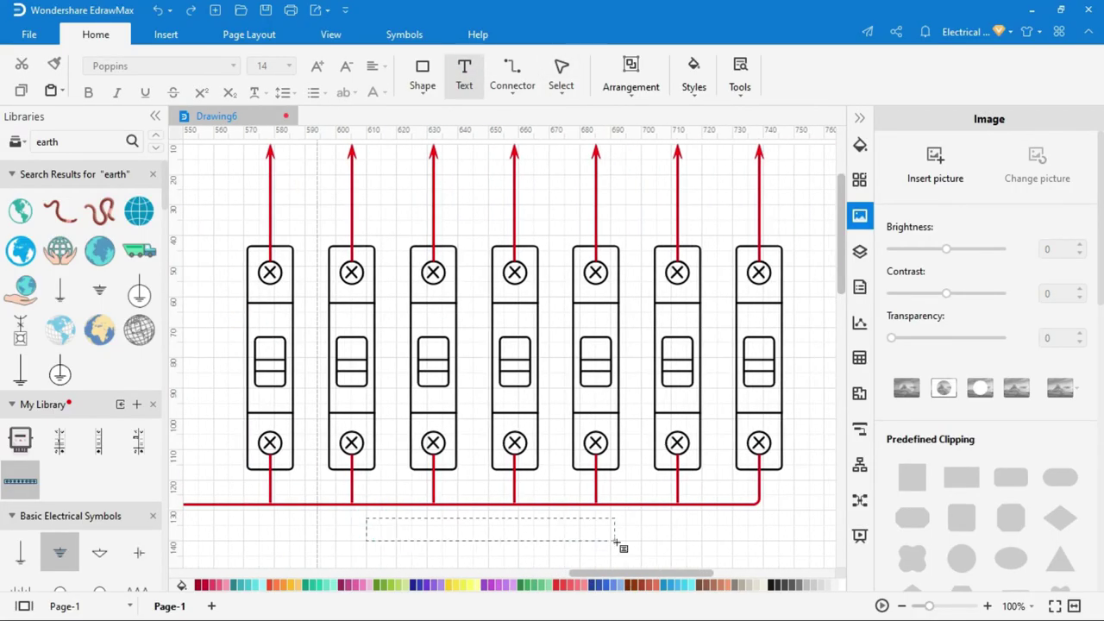
type("Single Pole MCB")
key("Escape")
left_click(677, 541)
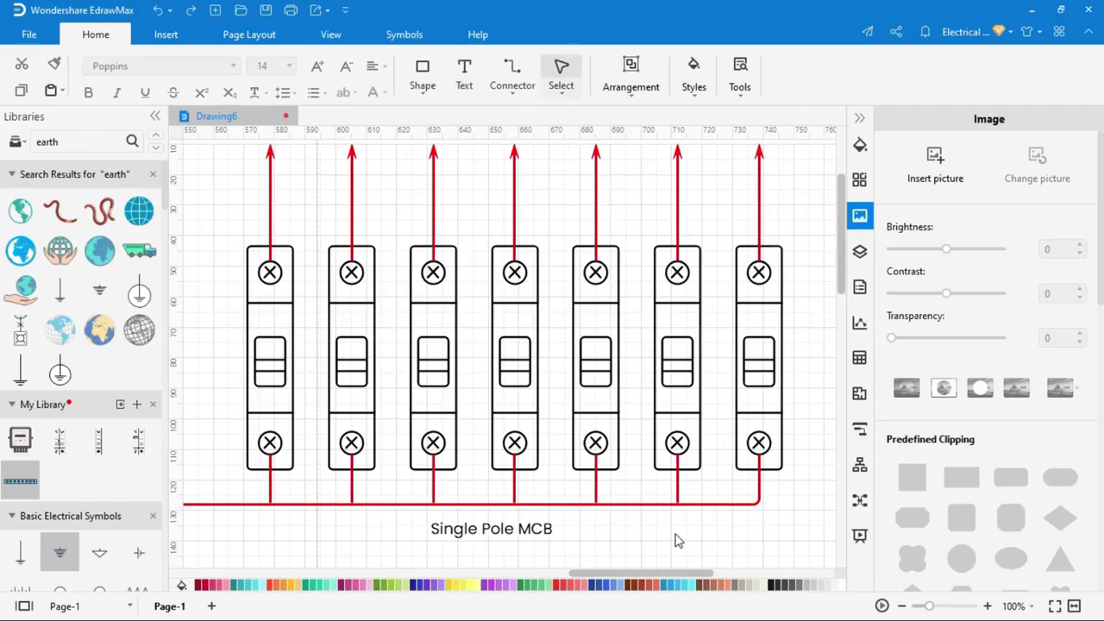
- Add the label "Room-1" above the first one-pole MCB's outgoing arrow and rotate it to read vertically
scroll(677, 541, "up", 5)
key("ctrl+2")
left_click_drag(233, 219, 314, 281)
type("Room-1")
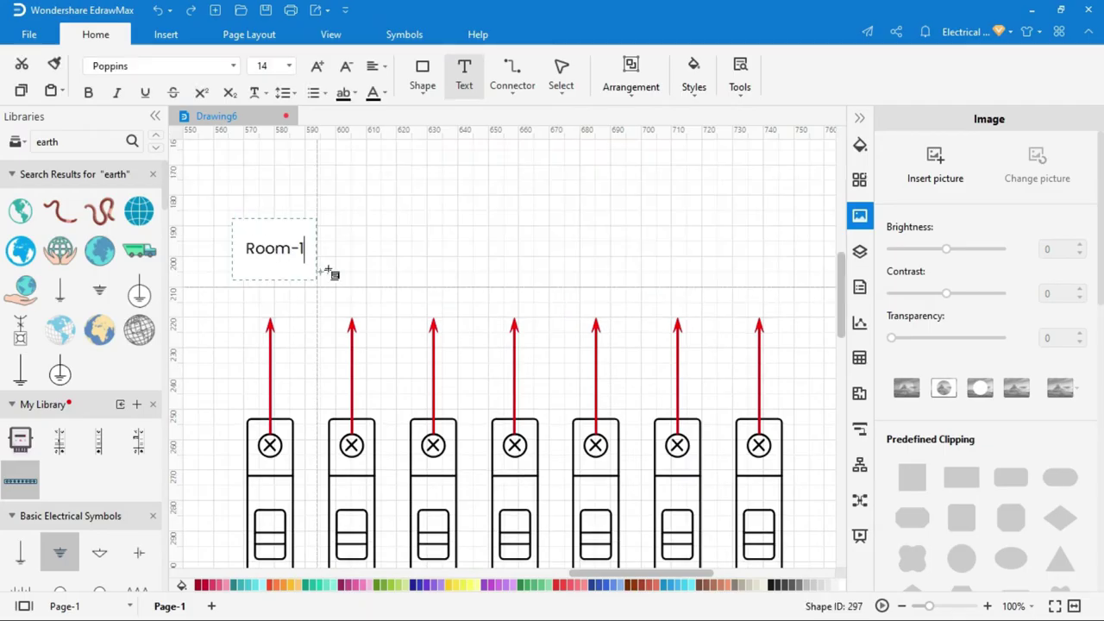
left_click(392, 207)
key("ctrl+1")
left_click(280, 247)
left_click_drag(274, 200, 231, 248)
left_click_drag(276, 235, 270, 252)
- Duplicate the Room-1 label, place copies above the other six MCB arrows and delete the surplus copy
key("ctrl+d")
key("ctrl+d")
key("ctrl+d")
key("ctrl+d")
key("ctrl+d")
key("ctrl+d")
key("ctrl+d")
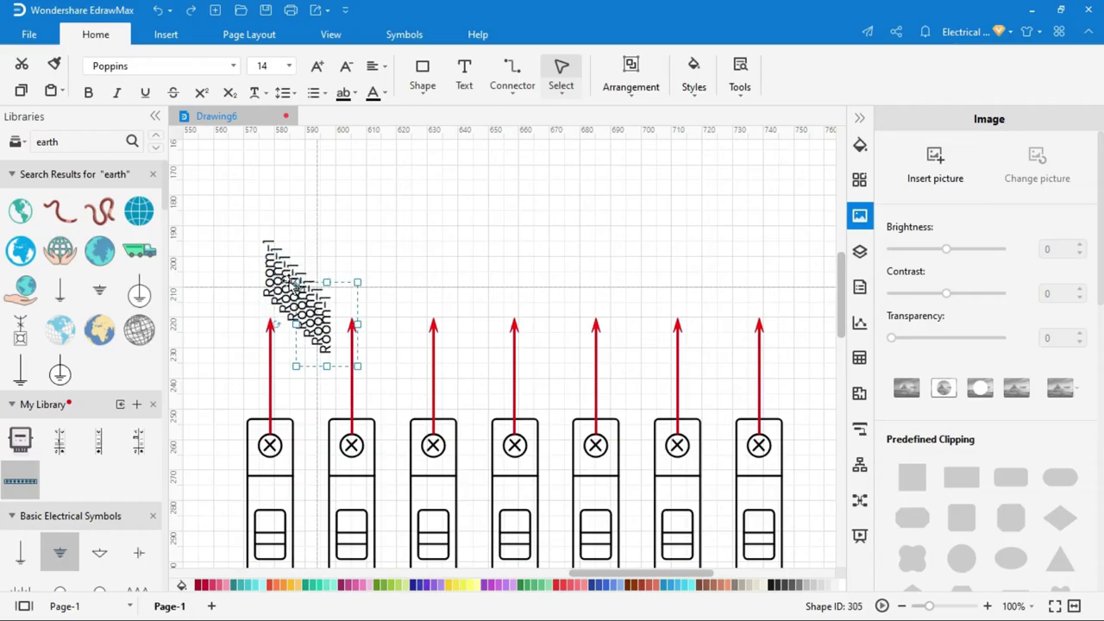
left_click_drag(326, 324, 677, 267)
left_click_drag(313, 307, 599, 276)
left_click_drag(302, 300, 515, 283)
left_click_drag(294, 292, 434, 267)
left_click_drag(286, 284, 351, 268)
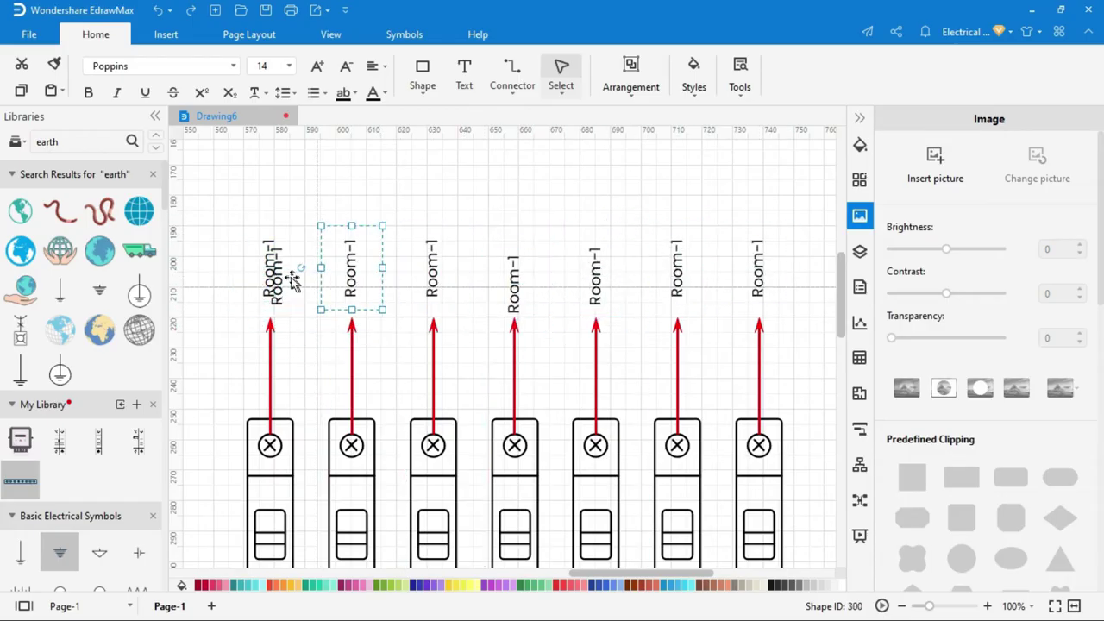
left_click(291, 281)
key("Delete")
- Align the seven room labels above the MCB arrows along their horizontal middle line
left_click_drag(228, 222, 743, 317)
left_click(595, 289, "ctrl")
left_click(520, 291, "ctrl")
left_click(630, 78)
left_click(706, 134)
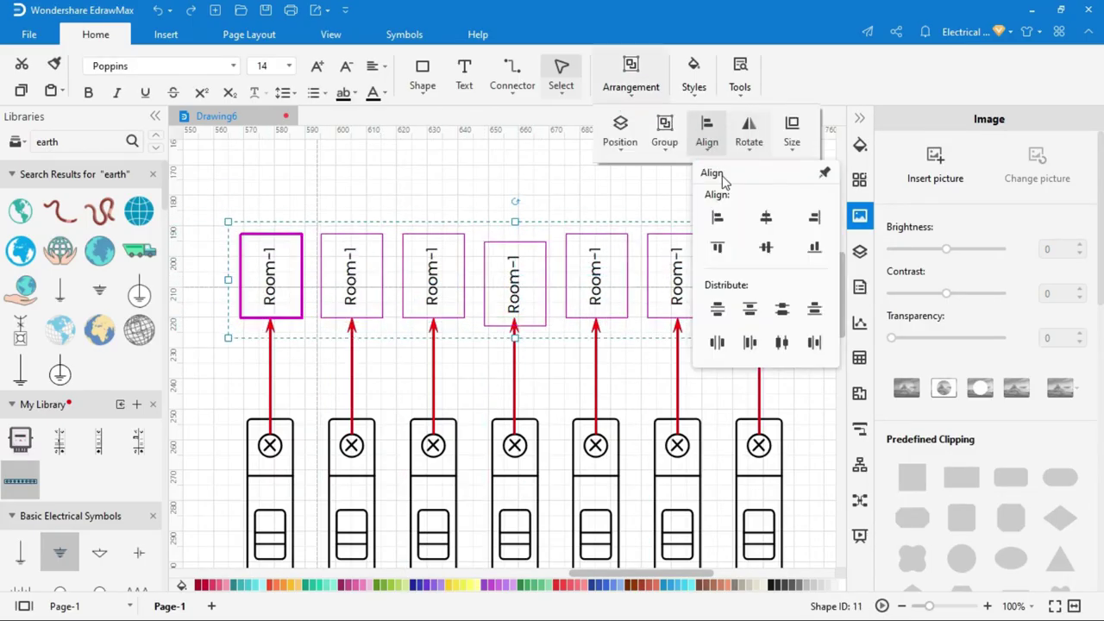
left_click(766, 247)
- Change the labels above the second and third one-pole MCBs to "Room-2" and "Lobby"
double_click(362, 273)
left_click(389, 276)
key("BackSpace")
type("2")
left_click(438, 281)
double_click(439, 282)
type("Lo")
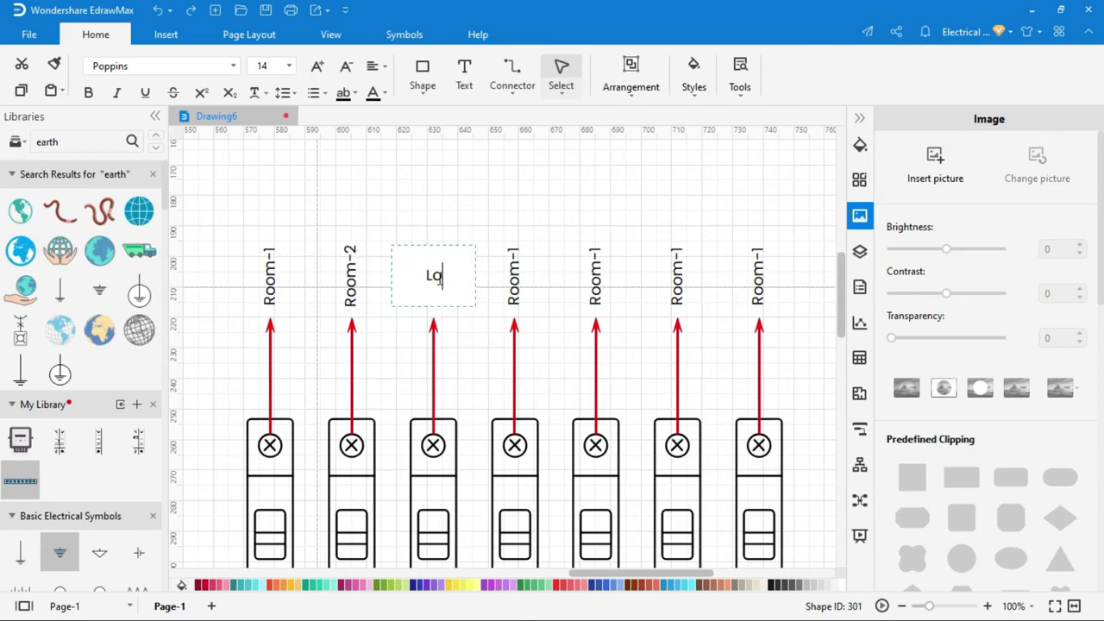
type("bby")
- Change the labels above the fourth to seventh one-pole MCBs to "Kitchen", "Store Room", "Balcony" and "Washroom"
left_click(514, 275)
type("Kitchen")
double_click(595, 276)
type("Store Room")
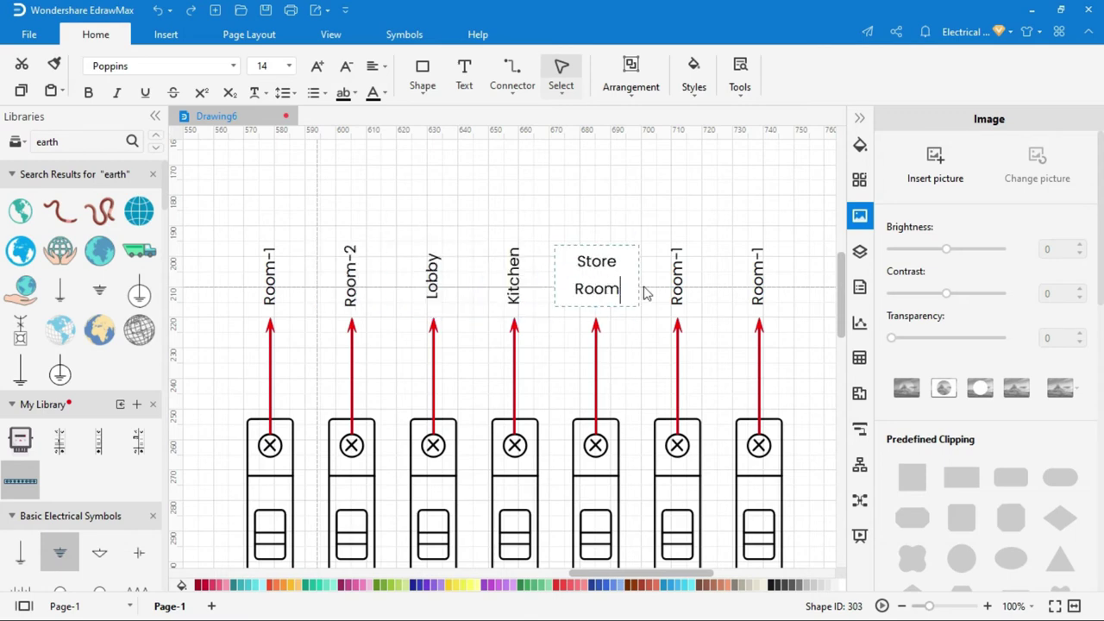
double_click(677, 276)
type("Balcony")
left_click(759, 283)
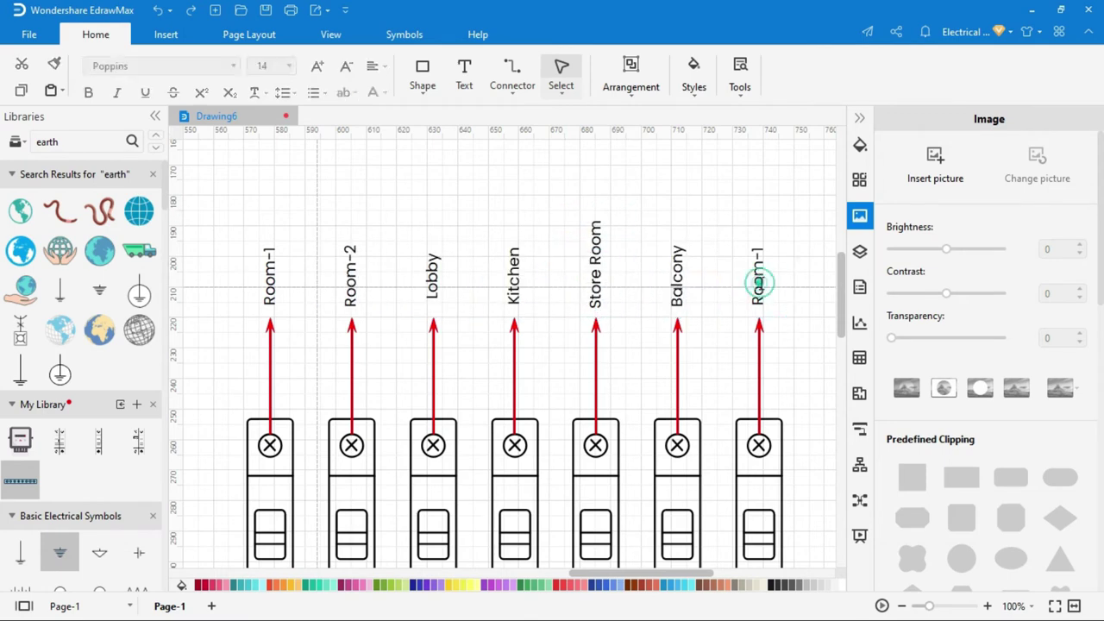
type("Washroom")
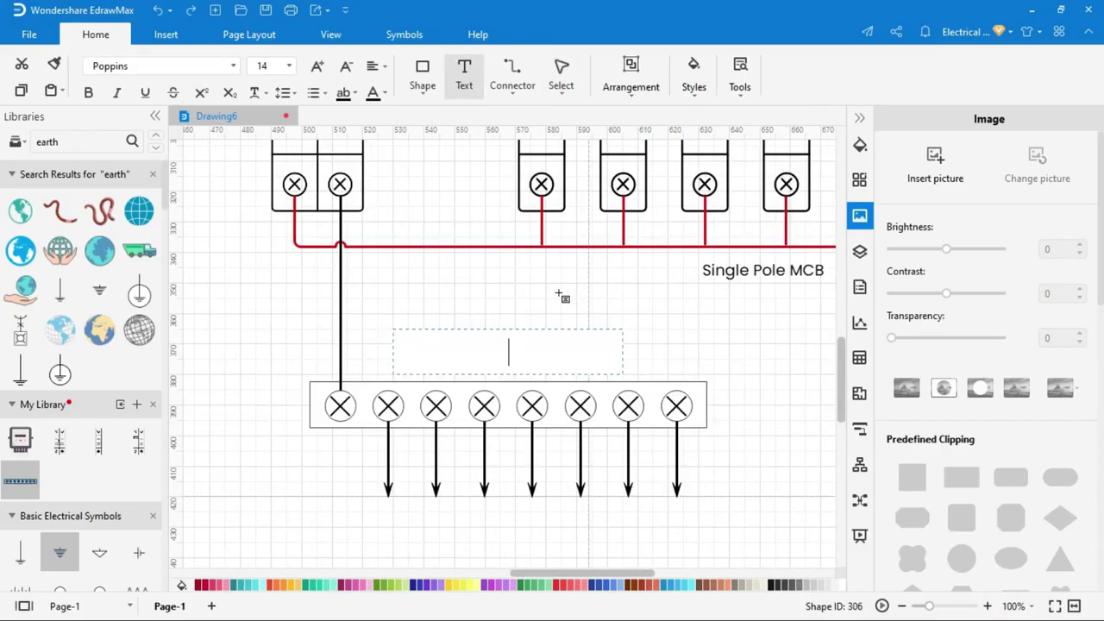
- Label the first terminal strip "Neutral Bus Bar" and the second, grounded strip "Earth Bus Bar"
type("Neutral Bus Bar")
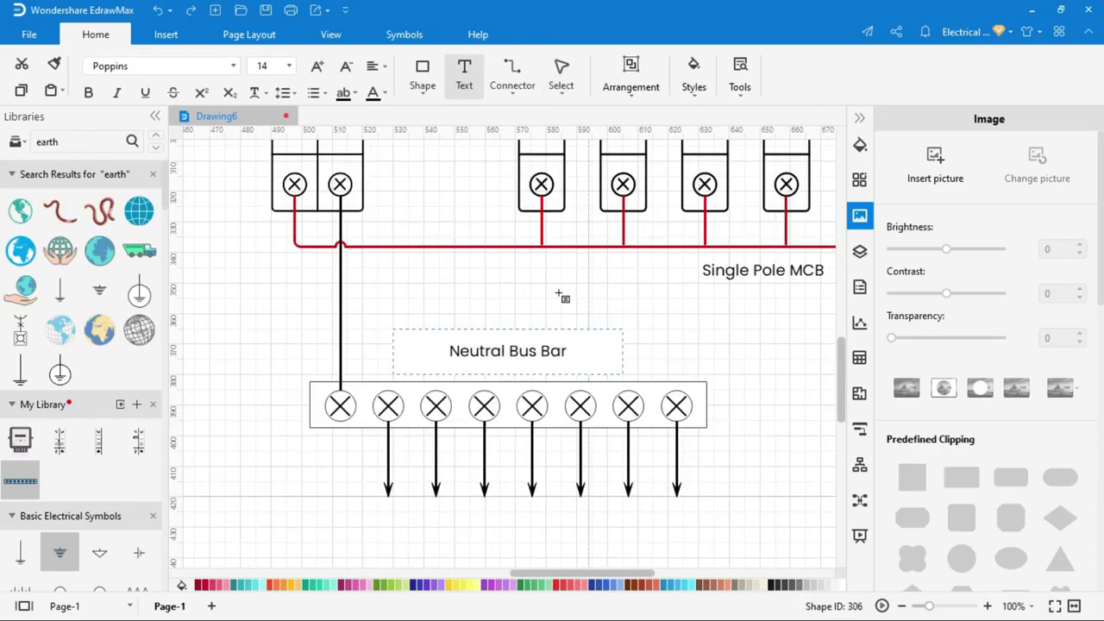
type("Earth Bus Bar")
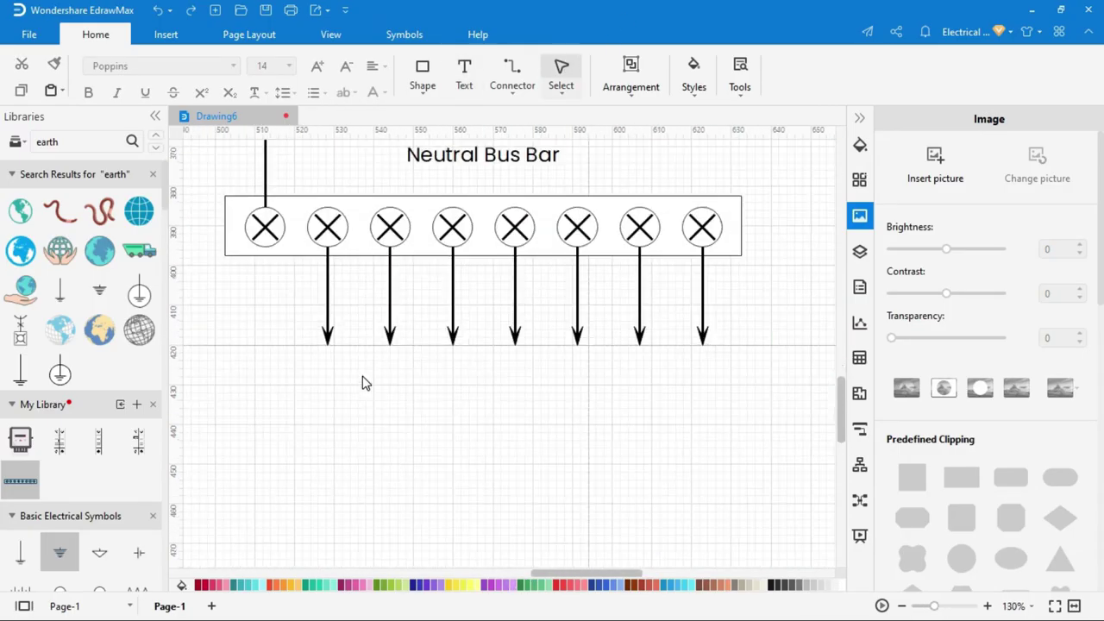
- Add a "Room-1" text label below the neutral bus bar and rotate it to read vertically
key("ctrl+2")
left_click_drag(287, 369, 382, 423)
type("Ro")
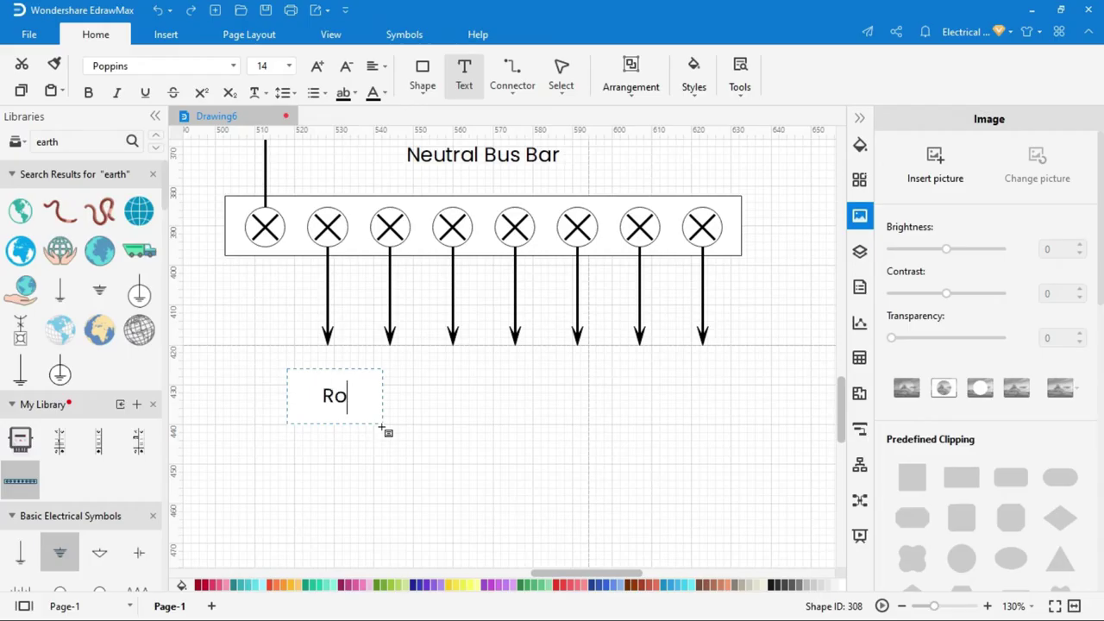
type("om-1")
key("ctrl+1")
left_click_drag(335, 350, 455, 389)
left_click(335, 395)
- Copy the vertical "Room-1" label six times and place one label under each arrow of the neutral bus bar
key("ctrl+c")
key("ctrl+v")
key("ctrl+v")
key("ctrl+v")
left_click_drag(360, 419, 515, 389)
key("ctrl+v")
key("ctrl+v")
key("ctrl+v")
left_click_drag(541, 416, 703, 390)
left_click_drag(533, 406, 577, 390)
left_click(423, 390)
- Change the labels under the neutral bus bar's sixth, fifth and fourth arrows to "Room-2", "Lobby" and "Kitchen"
double_click(655, 388)
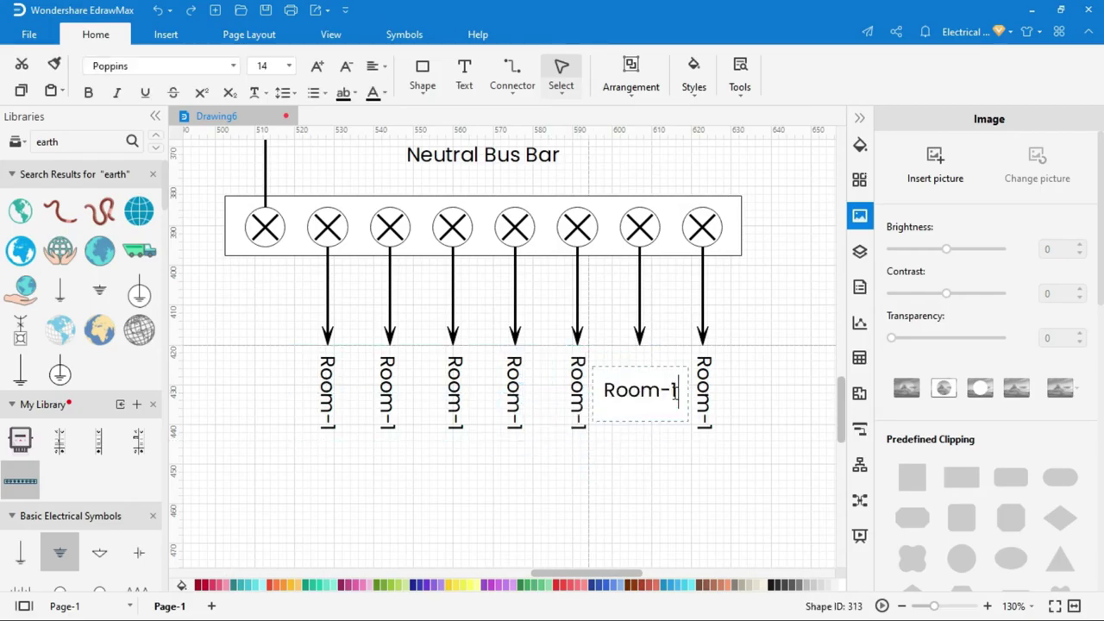
key("BackSpace")
type("2")
left_click(626, 446)
double_click(577, 395)
type("Lobby")
double_click(512, 400)
type("Kitchen")
- Change the labels under the neutral bus bar's third, second and first arrows to "Store Room", "Balcony" and "WashRoom"
double_click(451, 405)
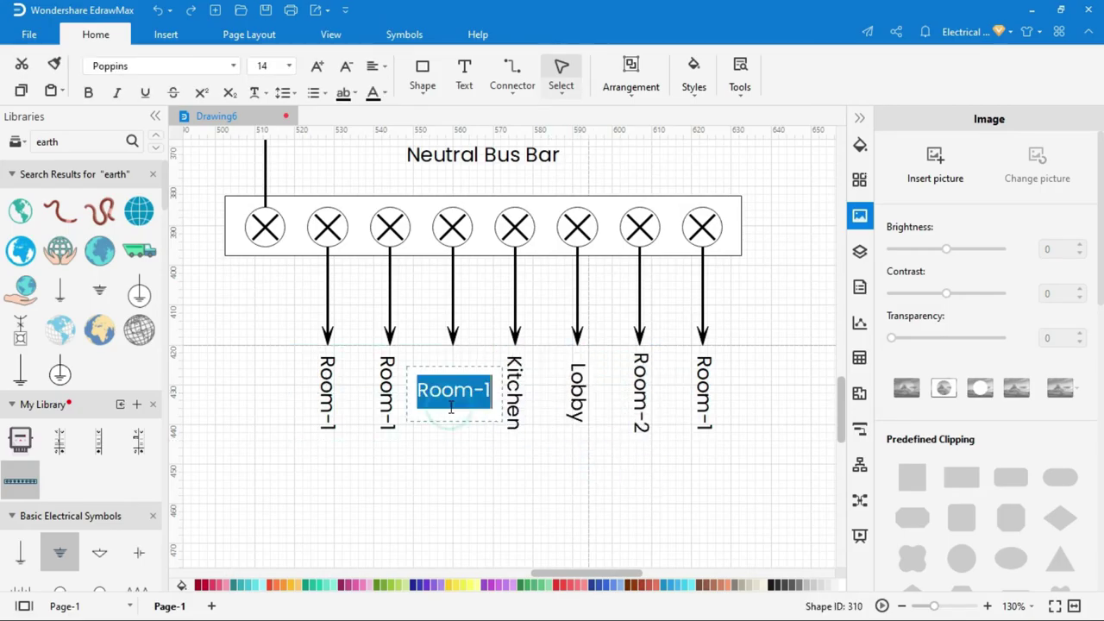
type("Store Room")
double_click(384, 398)
type("Balcony")
double_click(327, 392)
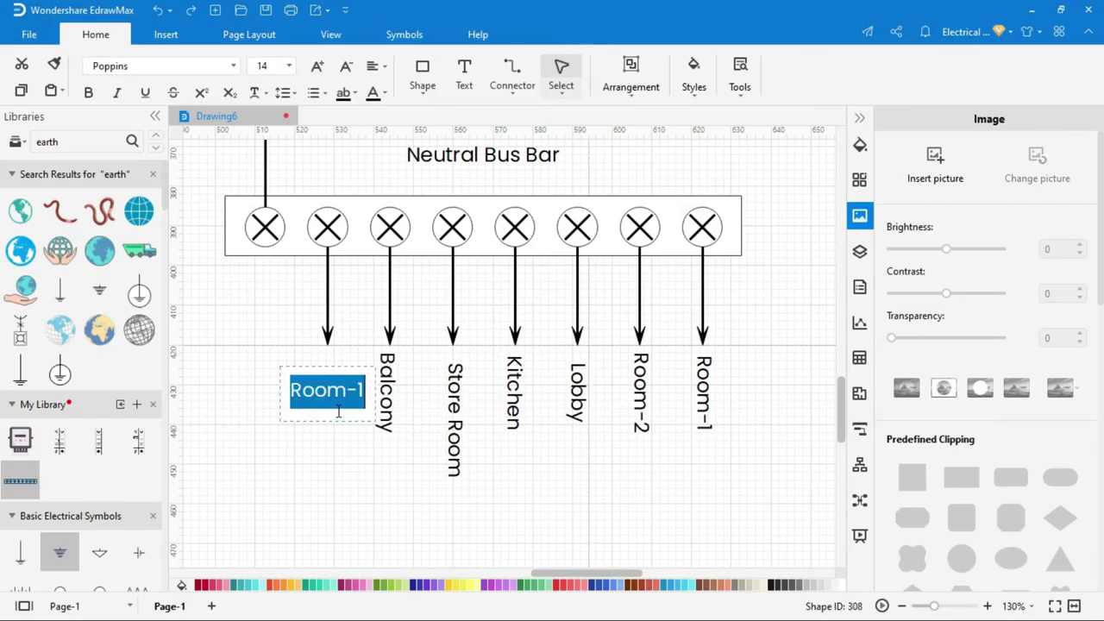
type("WashRoom")
left_click(327, 453)
left_click(407, 485)
- Copy the seven room labels of the neutral bus bar and place them under the green arrows of the earth bus bar
left_click_drag(793, 536, 284, 336)
key("ctrl+c")
left_click_drag(588, 571, 713, 572)
key("ctrl+v")
left_click_drag(583, 400, 544, 469)
left_click(768, 455)
- Review the whole distribution board diagram in full-screen presentation view, then return to the drawing
left_click_drag(722, 573, 601, 583)
left_click_drag(934, 605, 919, 605)
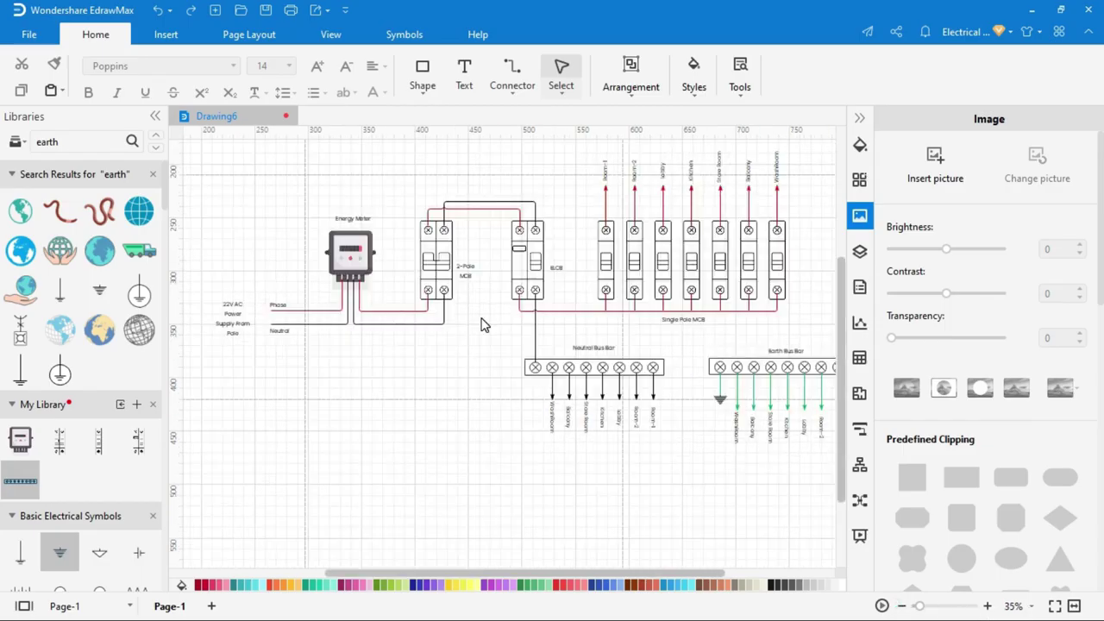
left_click(329, 35)
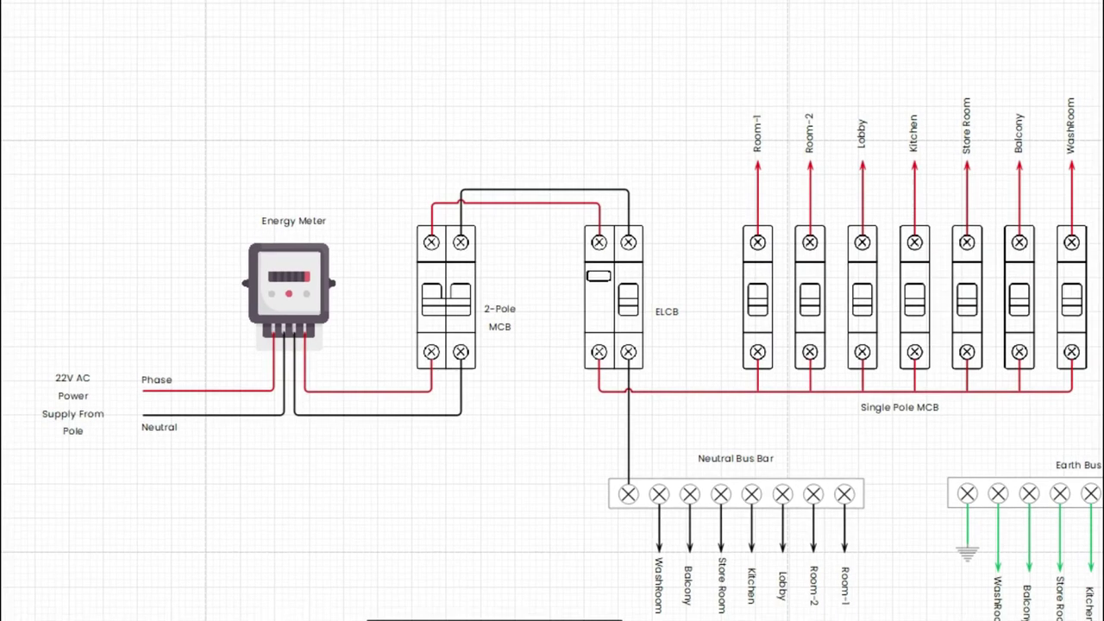
left_click_drag(689, 612, 803, 612)
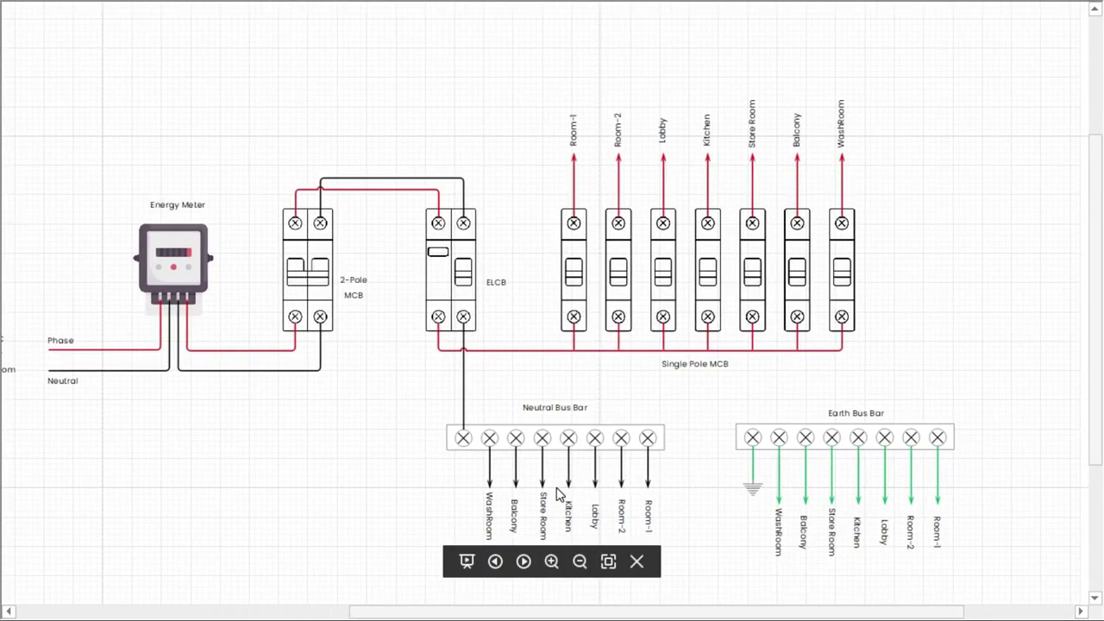
left_click(556, 562)
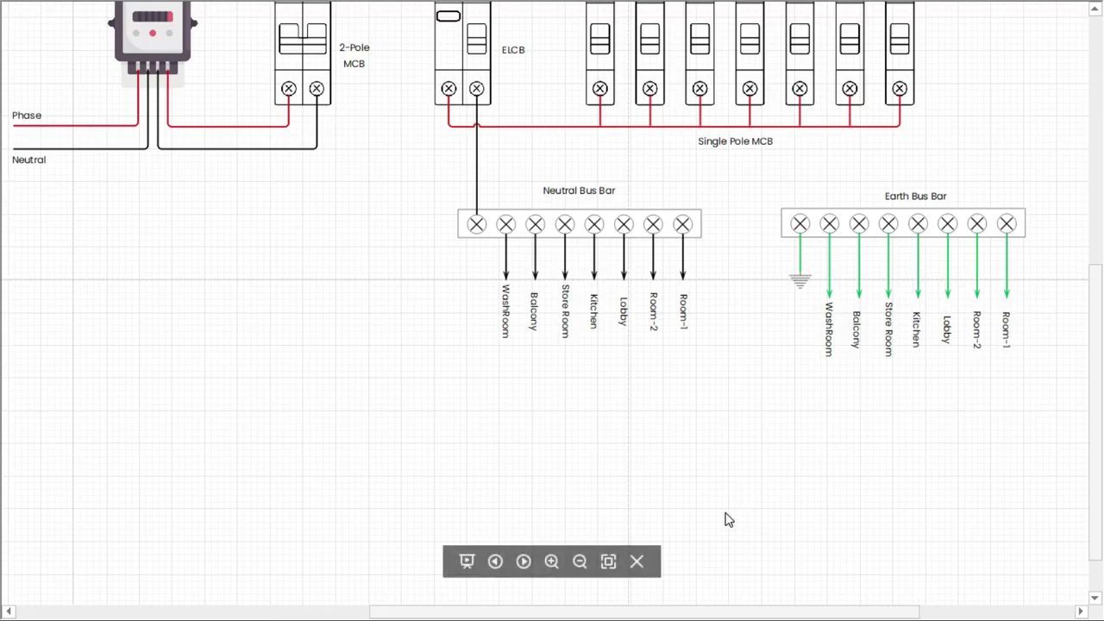
left_click(608, 565)
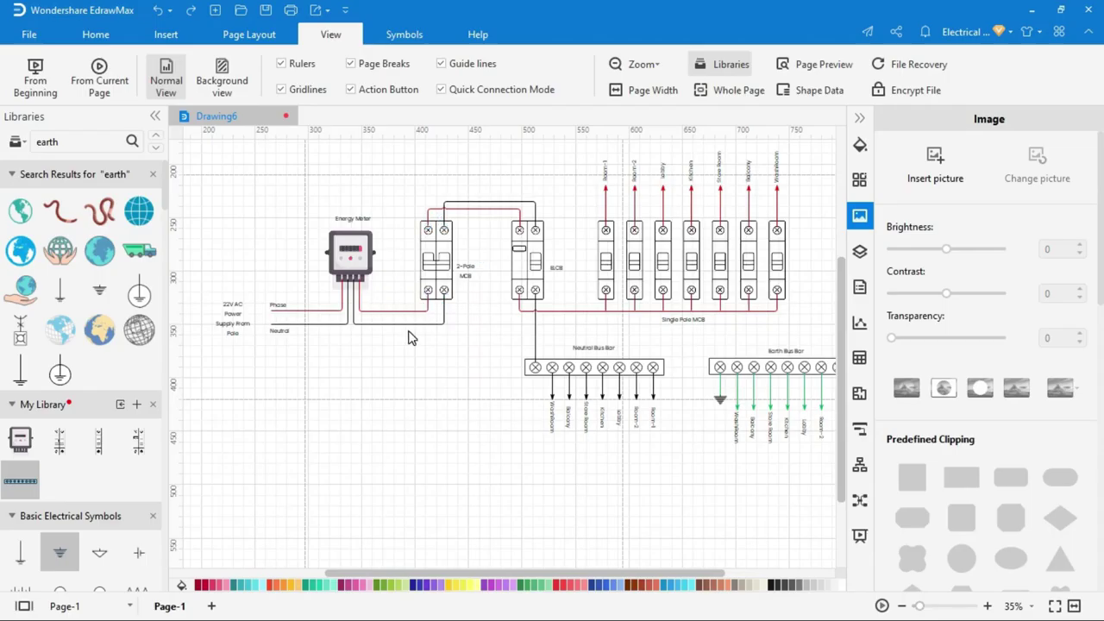
- Export the diagram as a regular PDF named "Distribution Board"
left_click(30, 36)
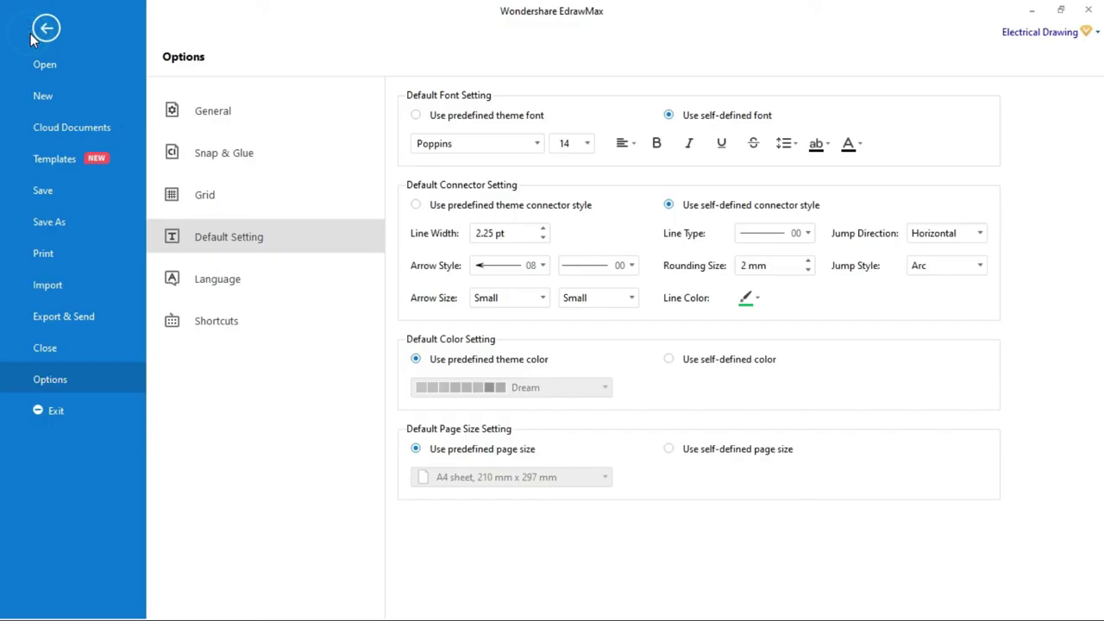
left_click(68, 315)
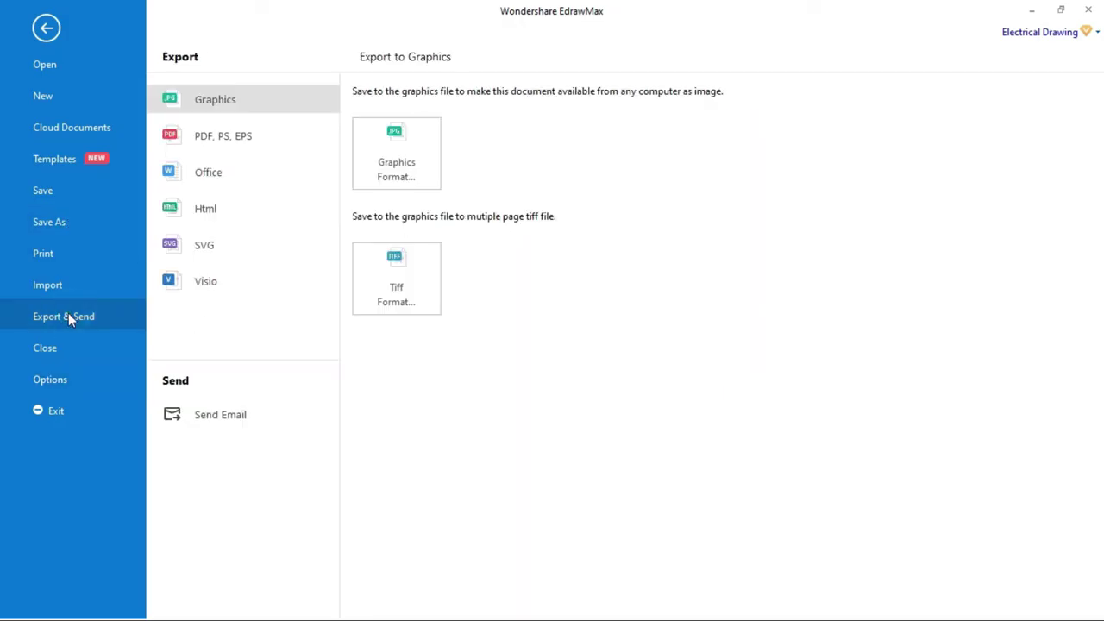
left_click(242, 141)
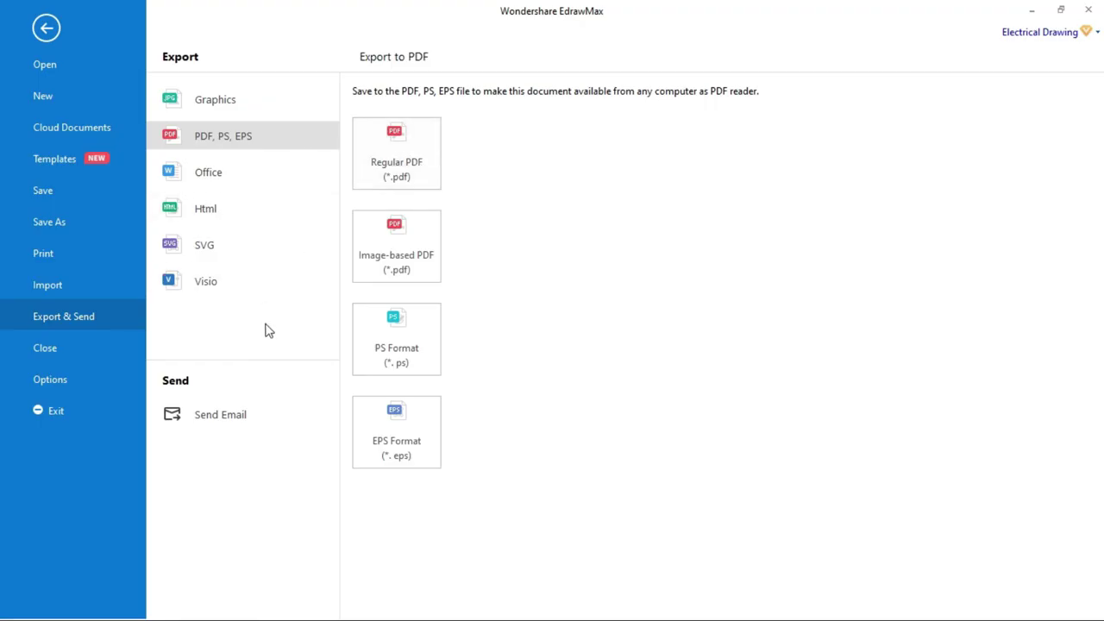
left_click(218, 424)
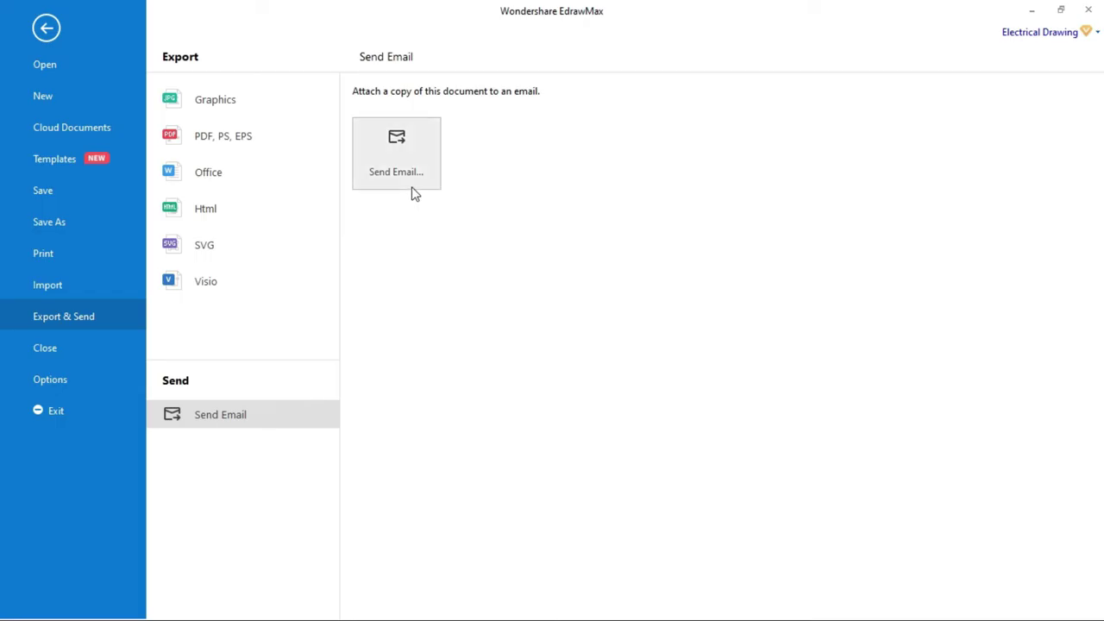
left_click(255, 143)
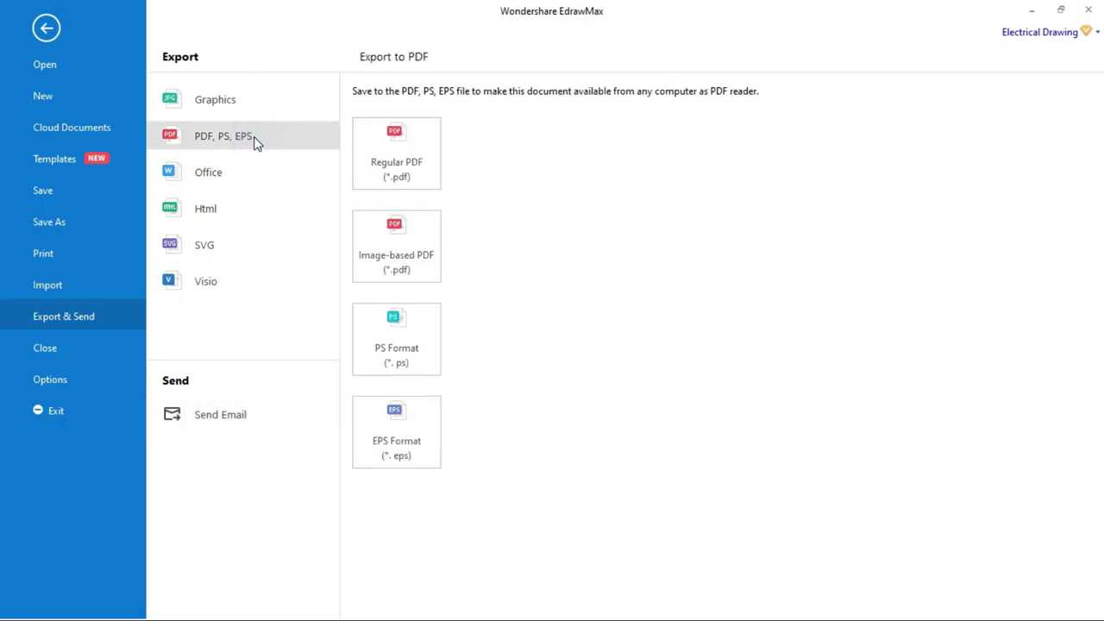
left_click(400, 157)
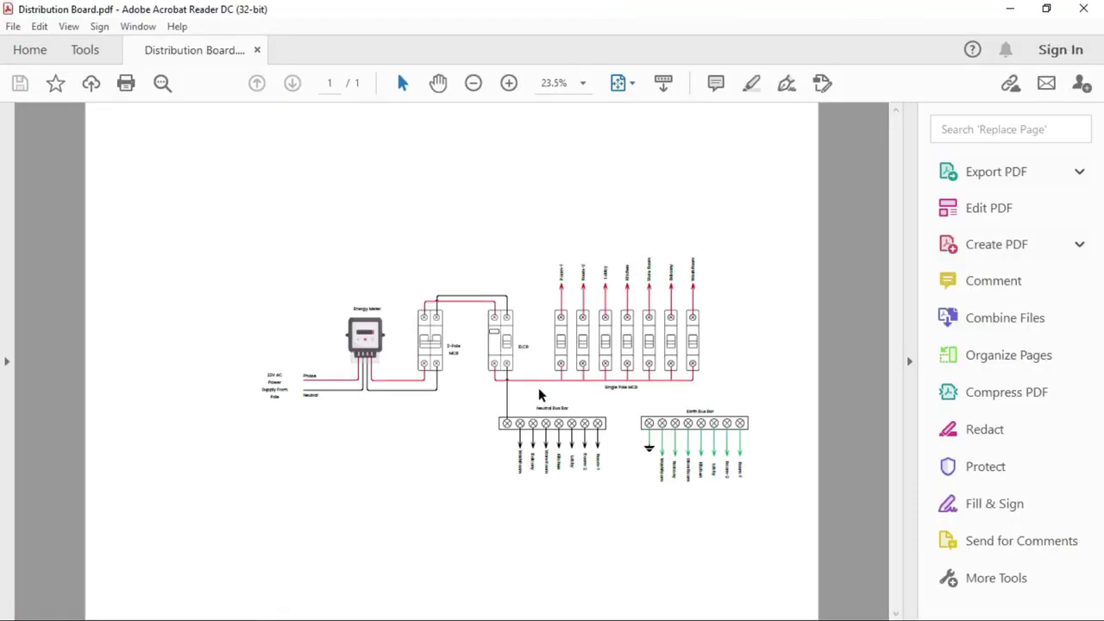
- Inspect the exported distribution board PDF at 50% zoom in Adobe Acrobat Reader
scroll(539, 394, "up", 1)
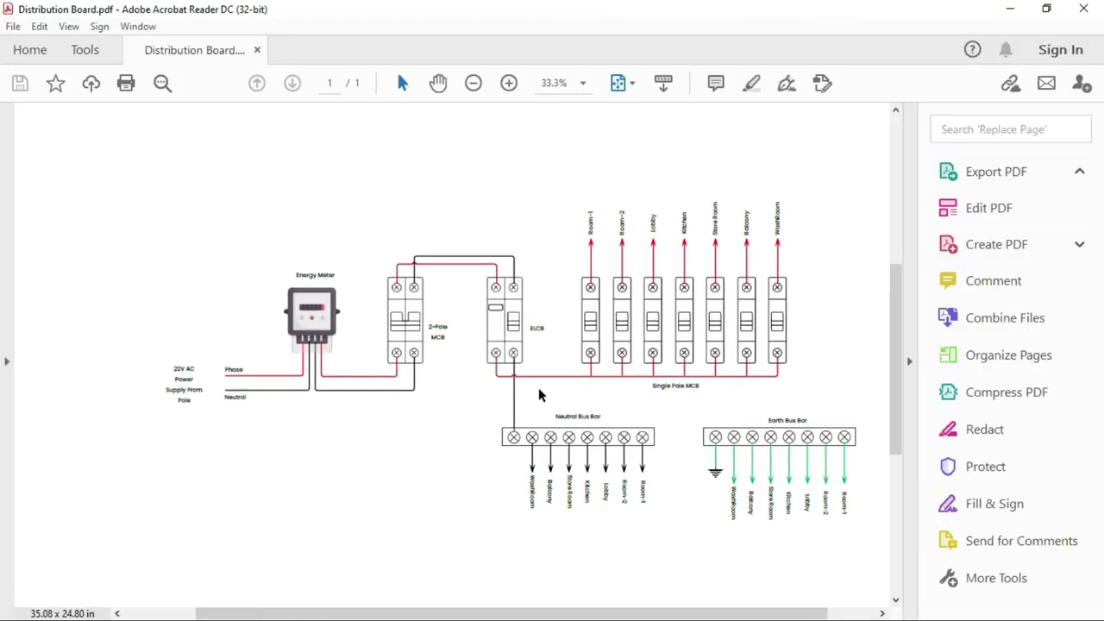
scroll(539, 394, "up", 1)
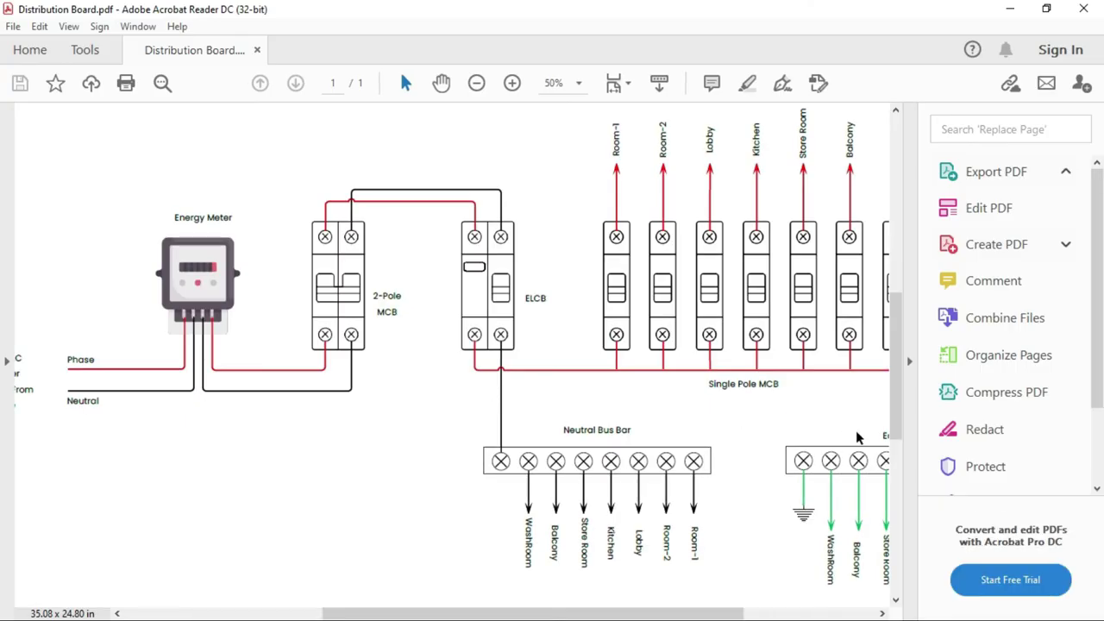
left_click_drag(891, 395, 894, 399)
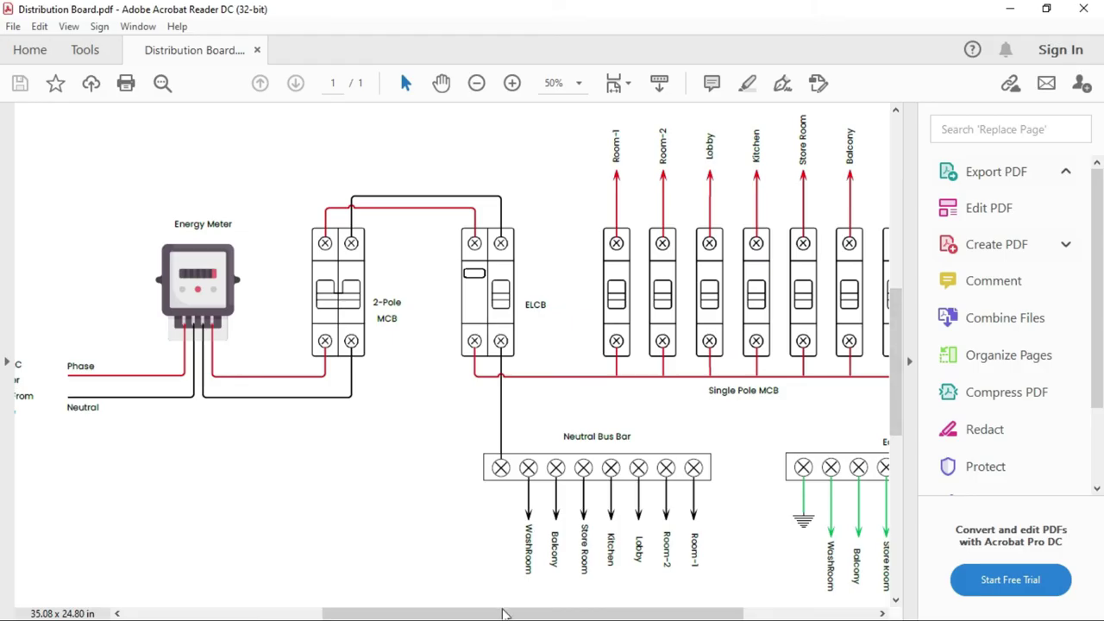
mouse_move(499, 610)
left_mouse_down()
mouse_move(642, 612)
mouse_move(501, 618)
left_mouse_up()
scroll(506, 392, "down", 1)
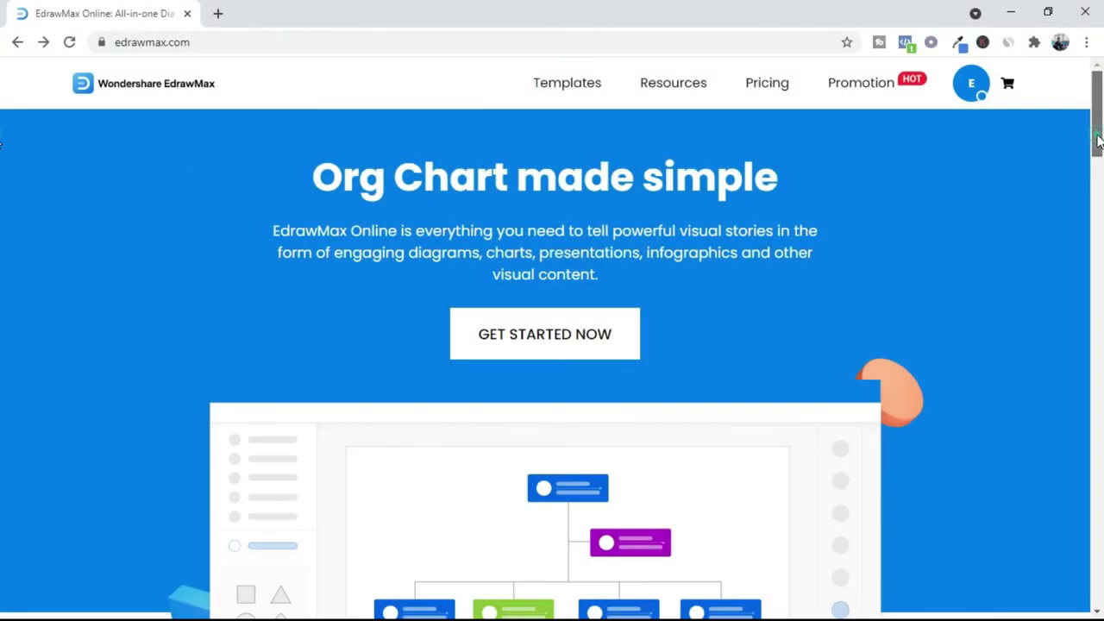
- Open the Electrical Engineering category of the template gallery on the edrawmax.com website in the browser
left_click_drag(1097, 152, 1097, 468)
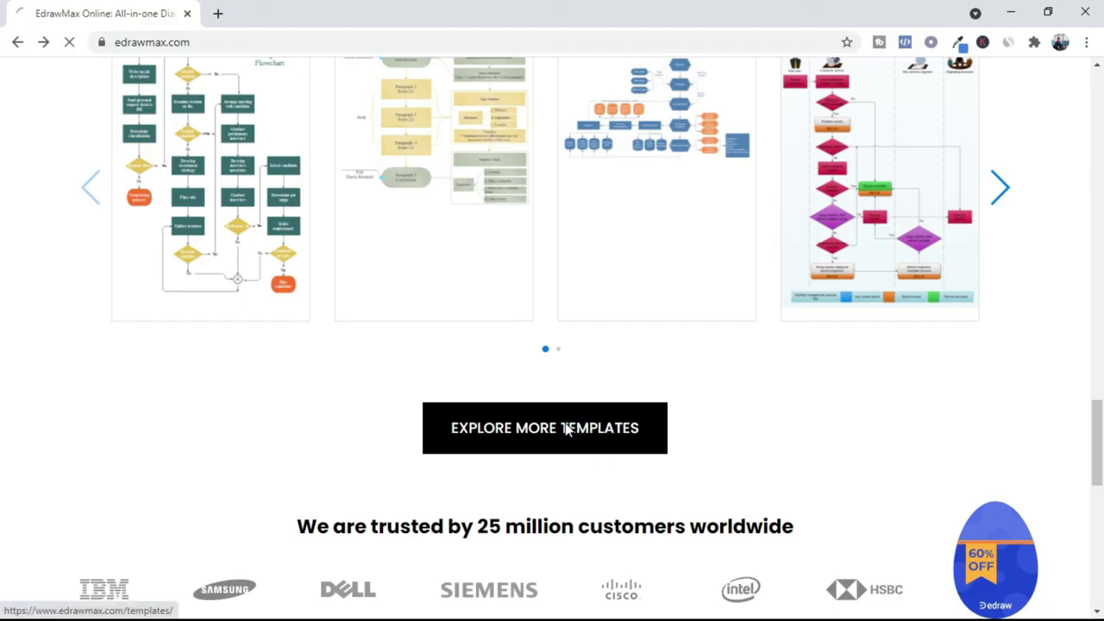
left_click(566, 429)
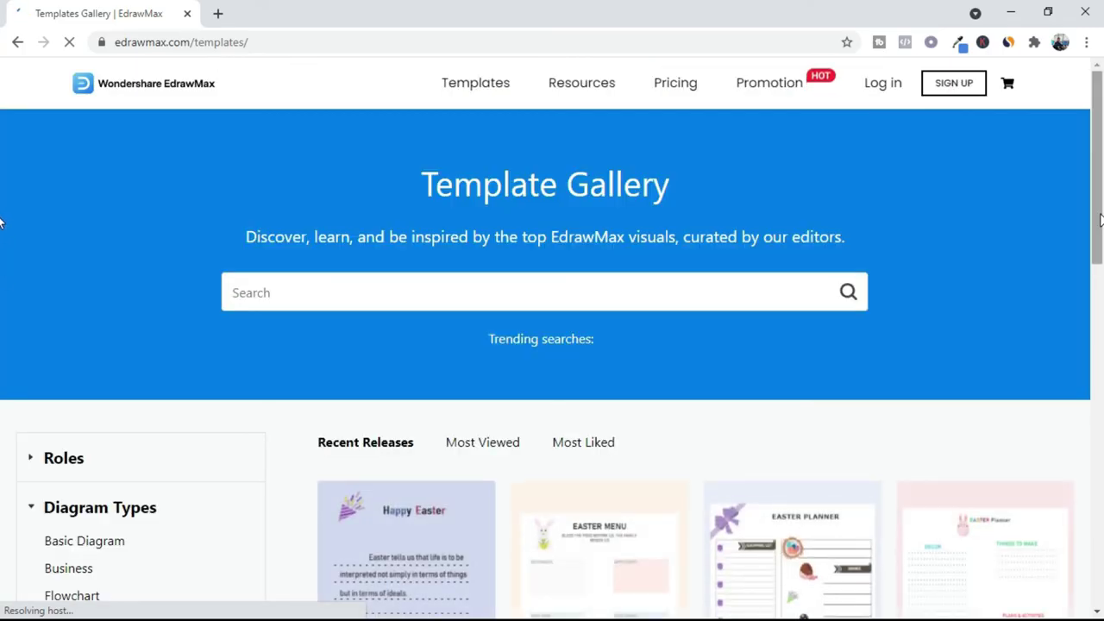
scroll(3, 270, "down", 4)
scroll(3, 341, "down", 2)
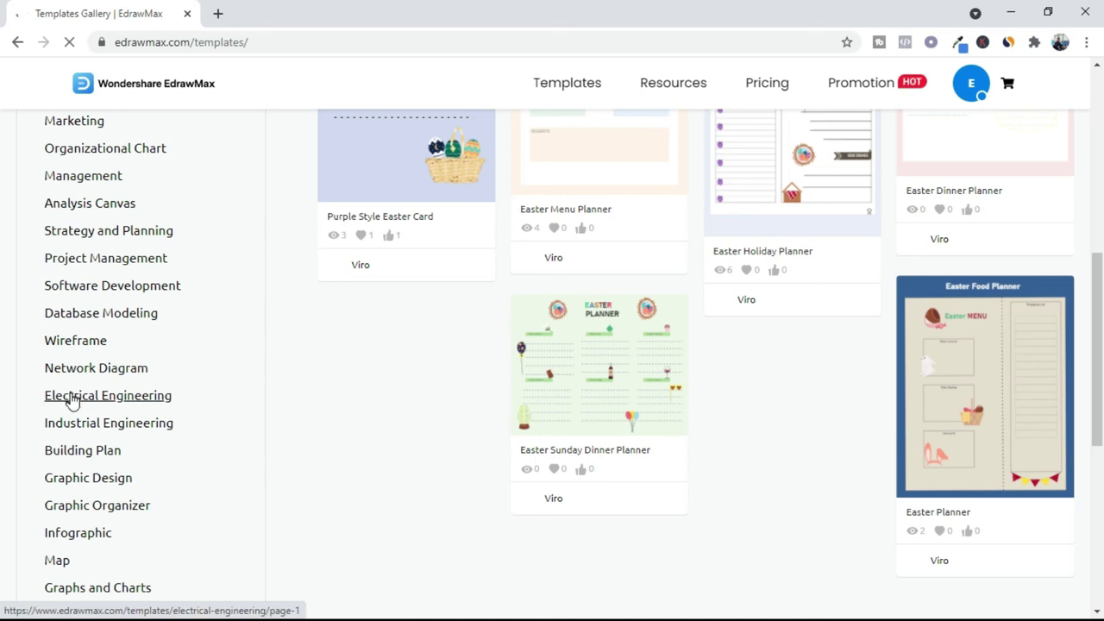
left_click(72, 401)
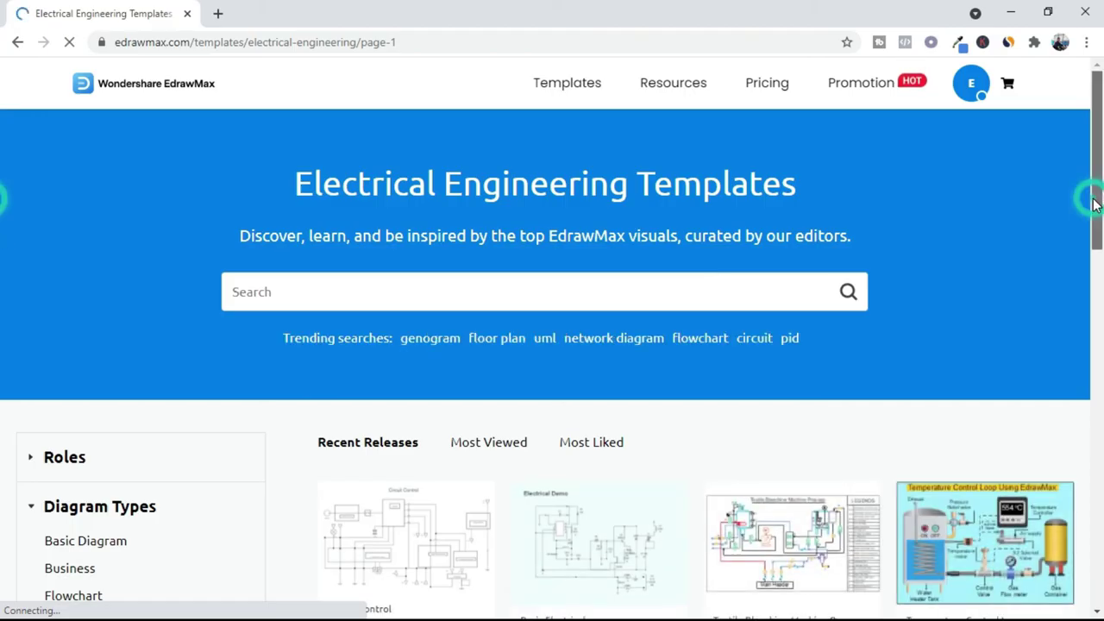
- Browse the recently released electrical engineering templates
scroll(2, 216, "down", 2)
scroll(3, 263, "down", 3)
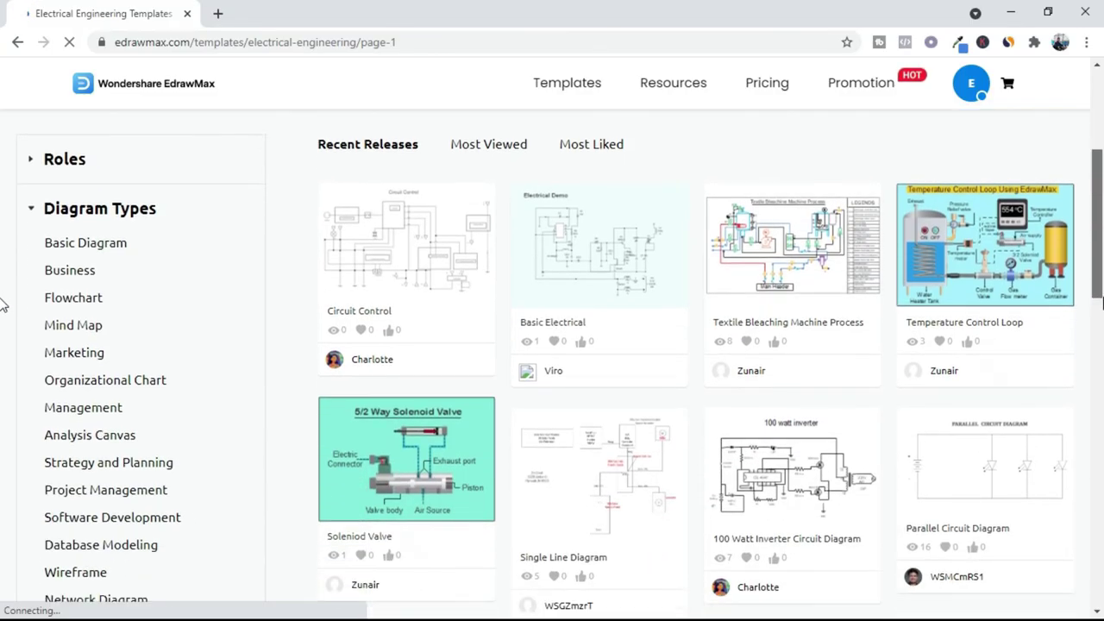
scroll(3, 339, "down", 3)
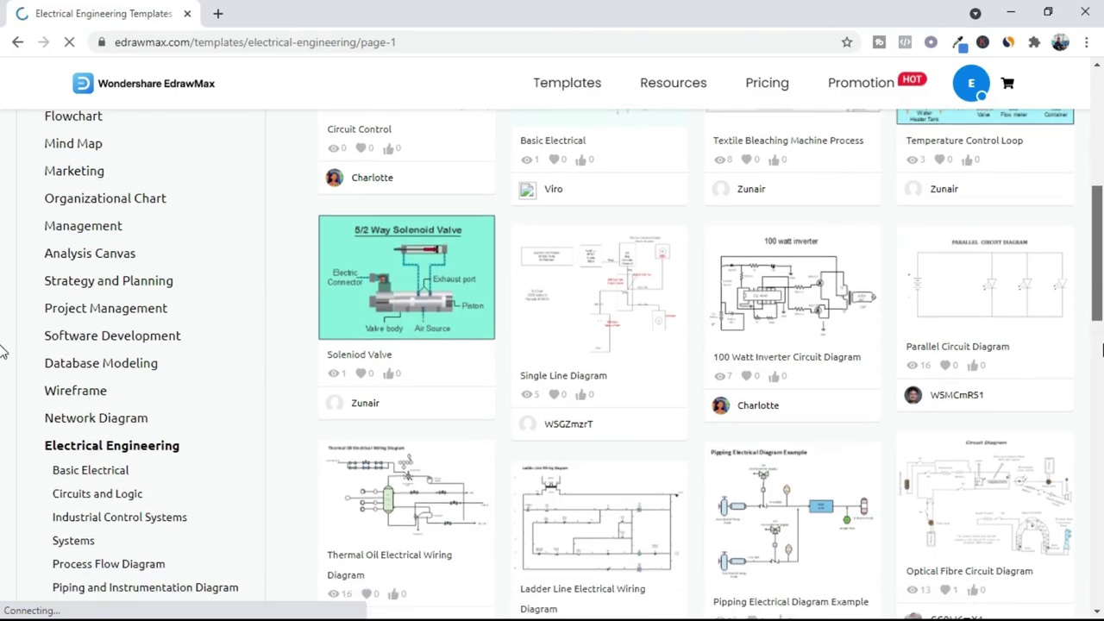
scroll(3, 395, "down", 4)
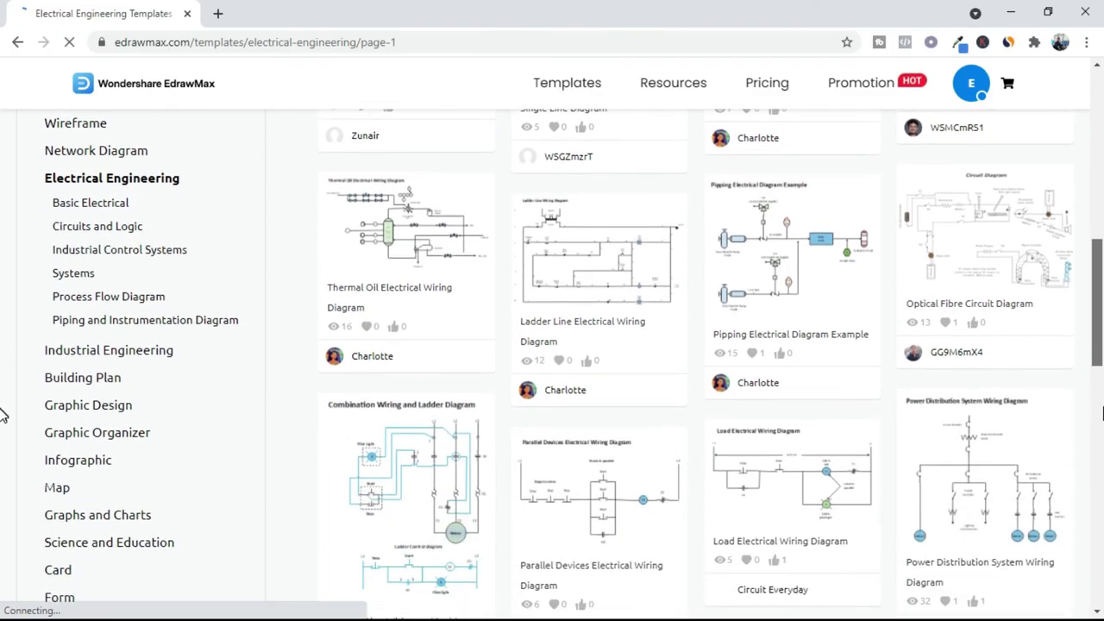
scroll(3, 474, "down", 3)
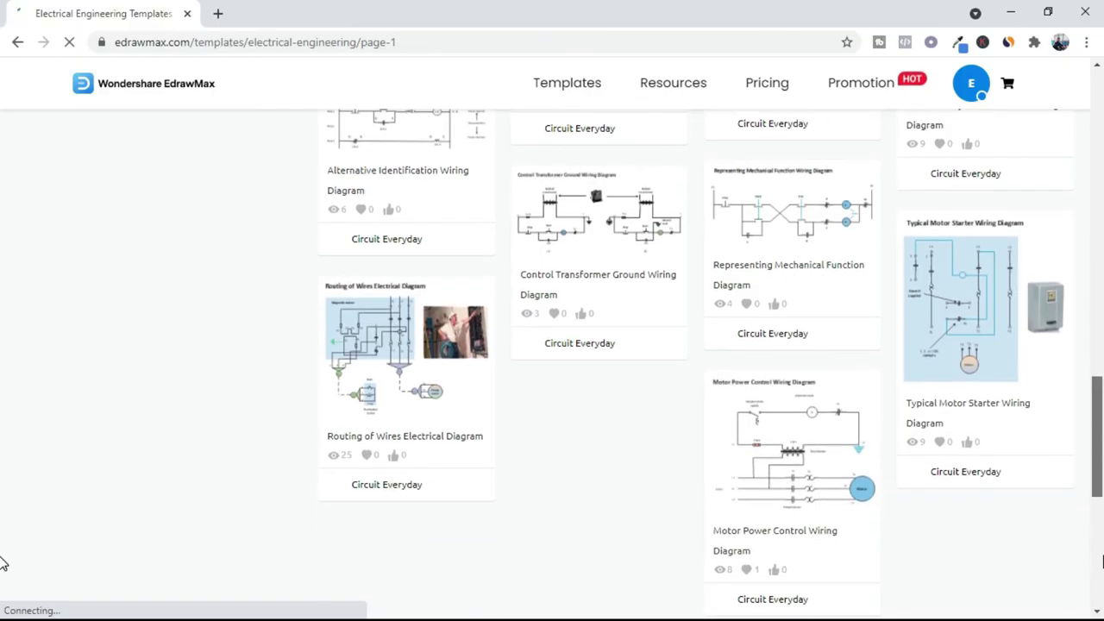
scroll(2, 577, "up", 2)
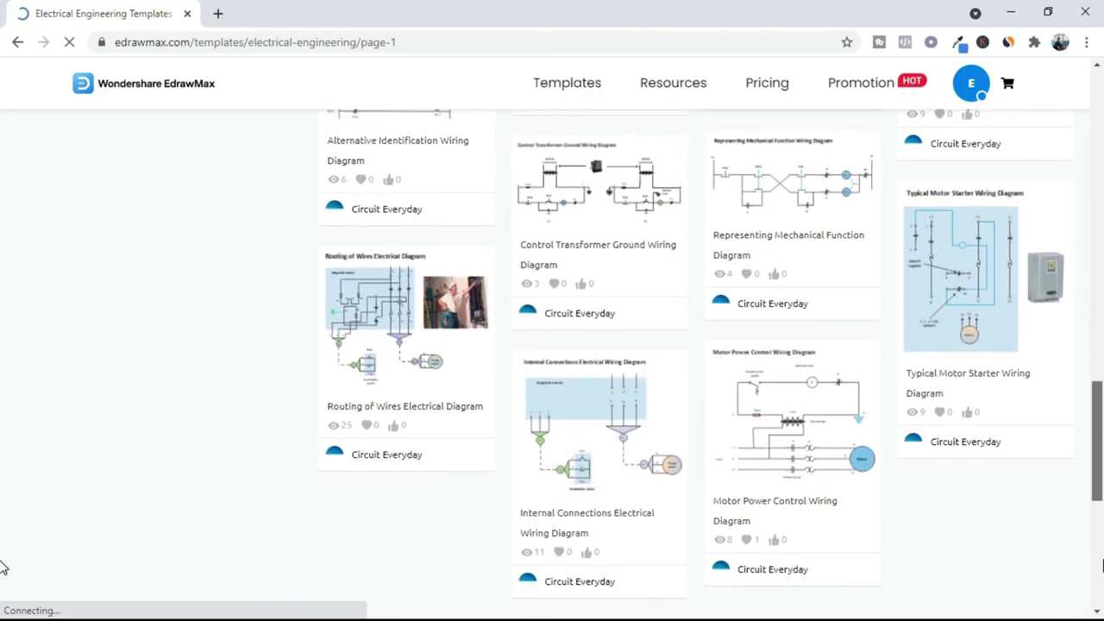